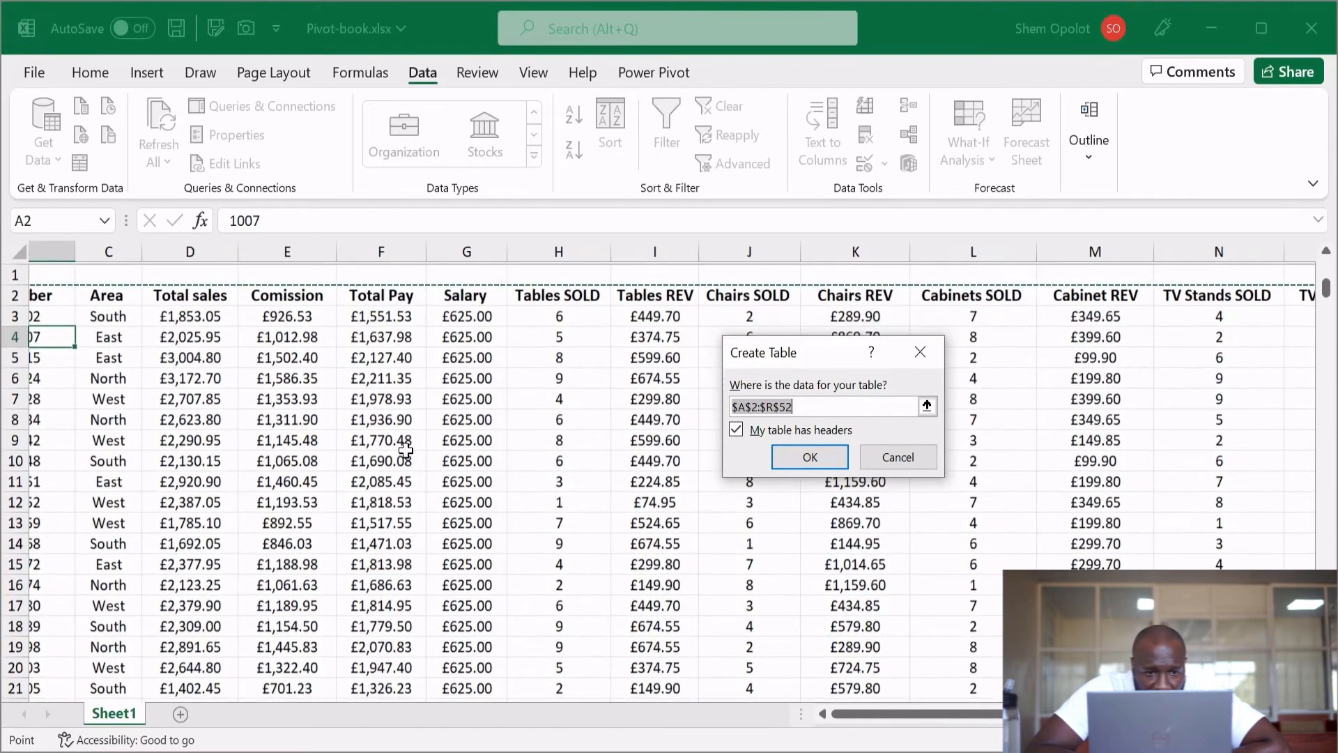
Create a table with headers from the range A2:R52 and clear its table style formatting.
scroll(405, 451, left, 3)
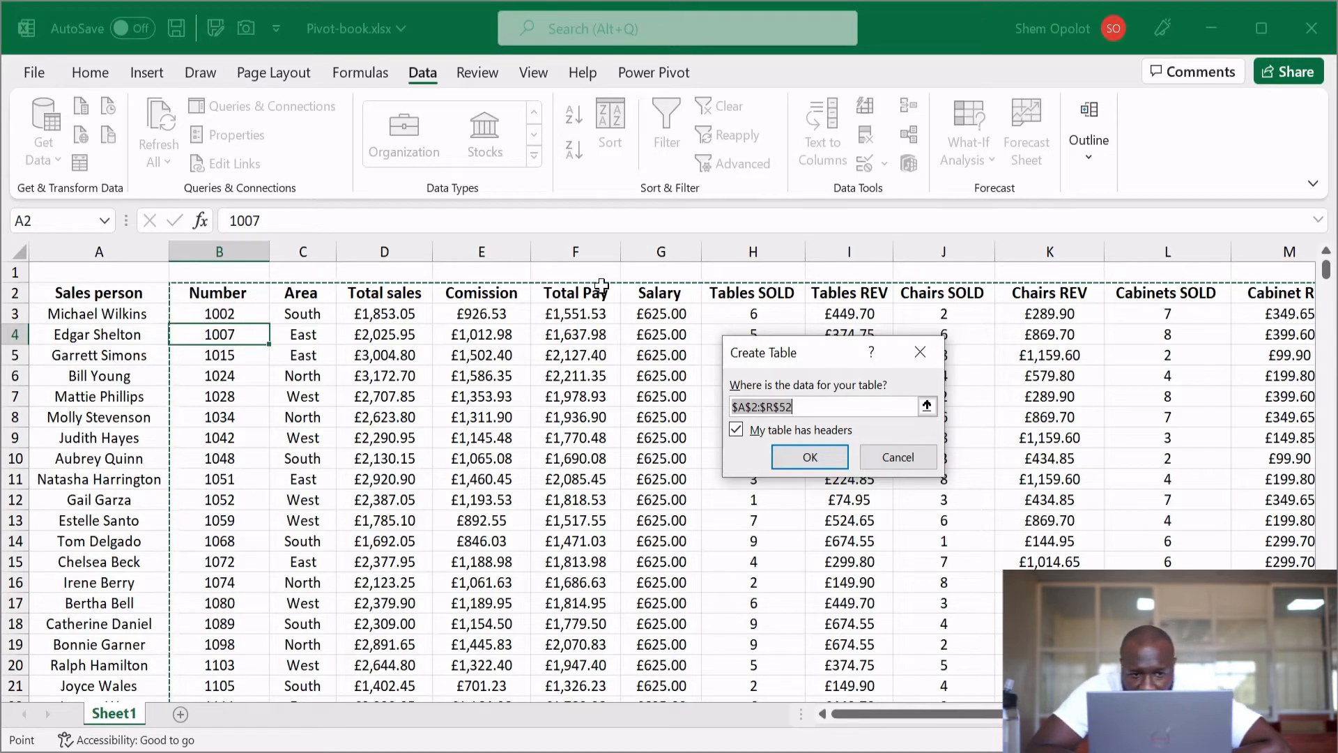
click(800, 459)
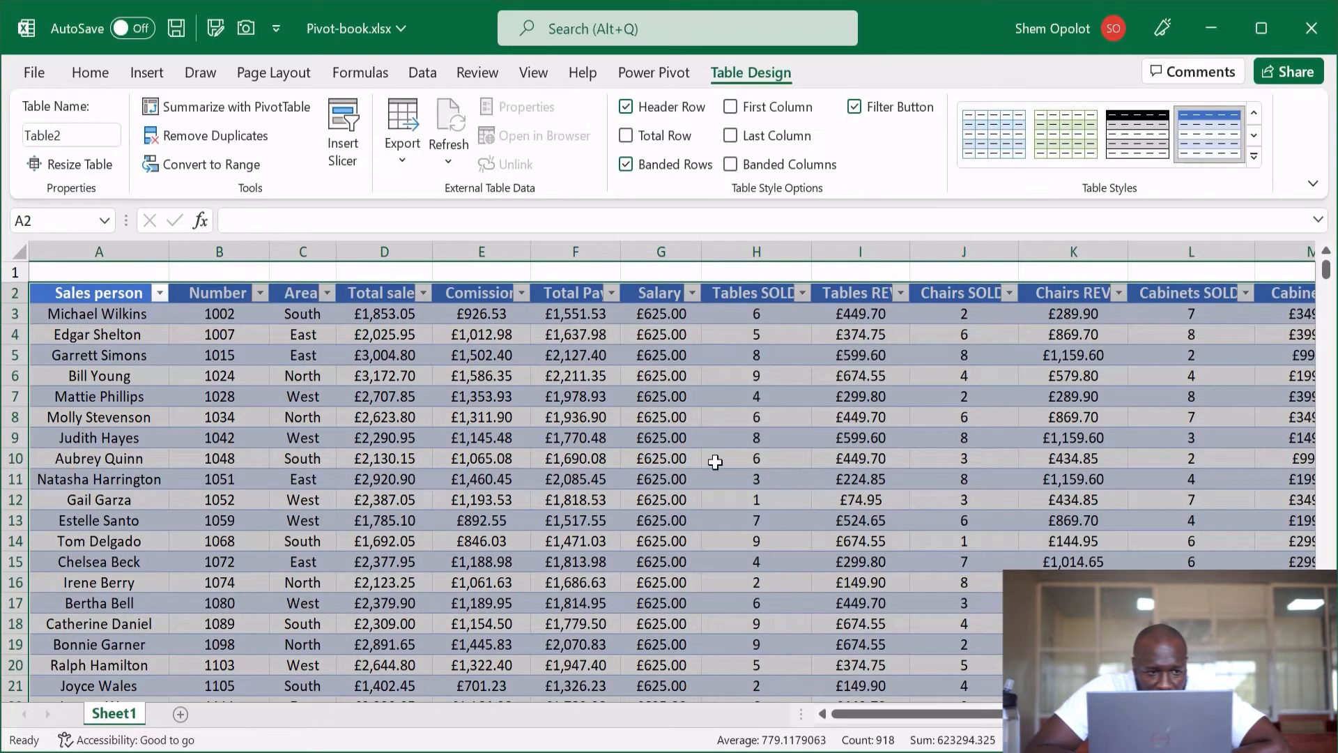
click(1254, 157)
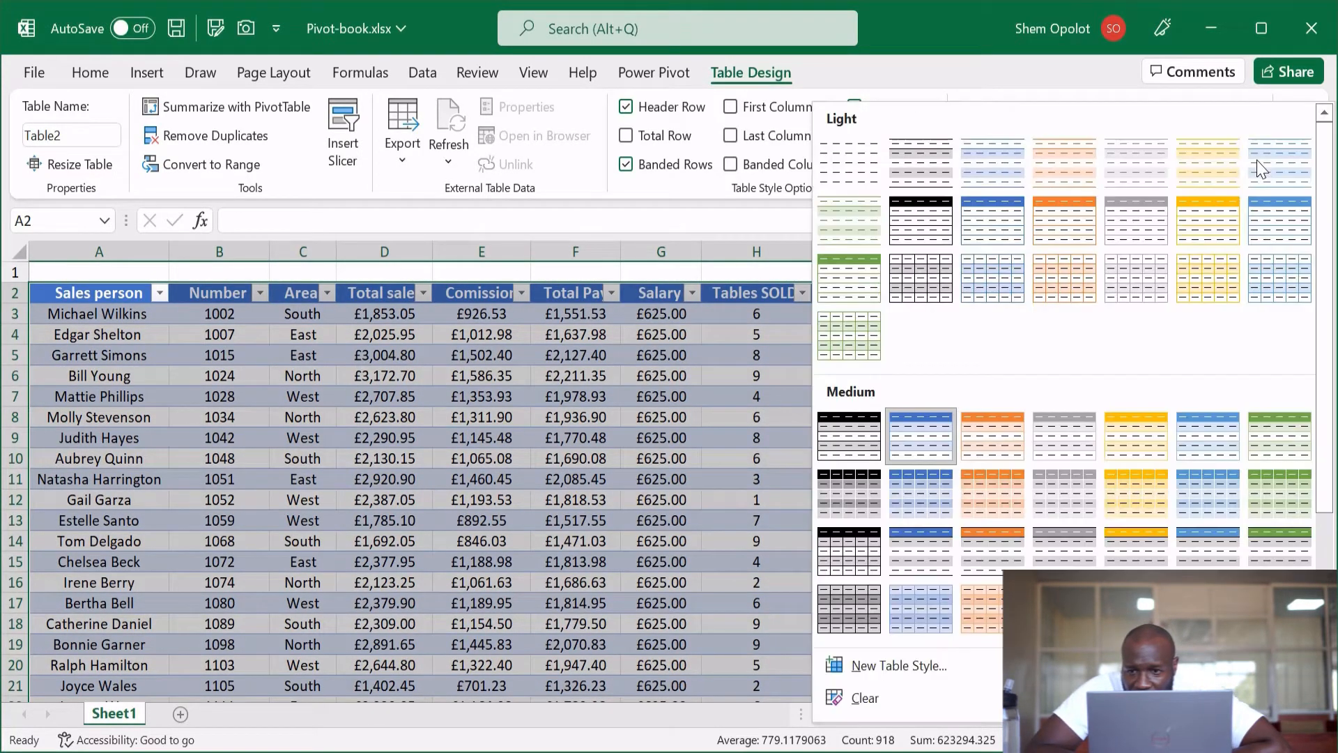
click(874, 697)
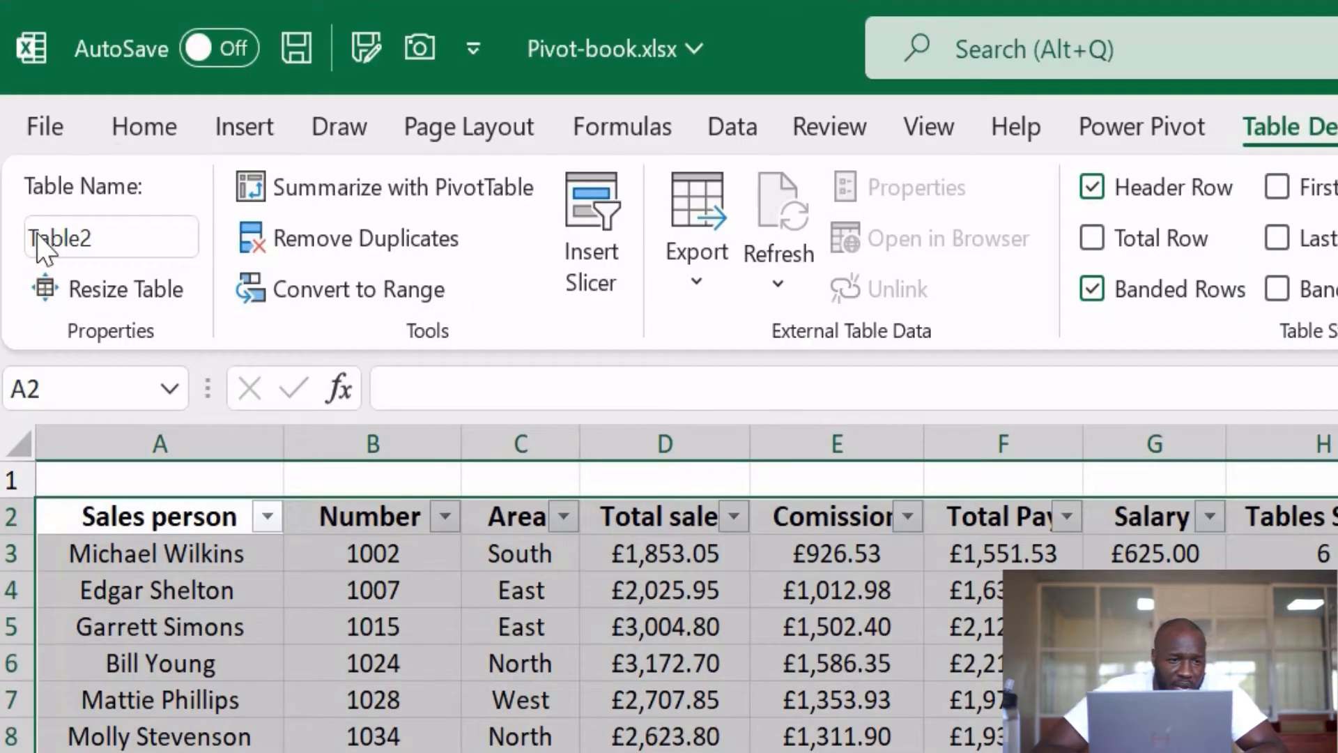
Rename the table as SalesT.
click(89, 239)
text(Sa)
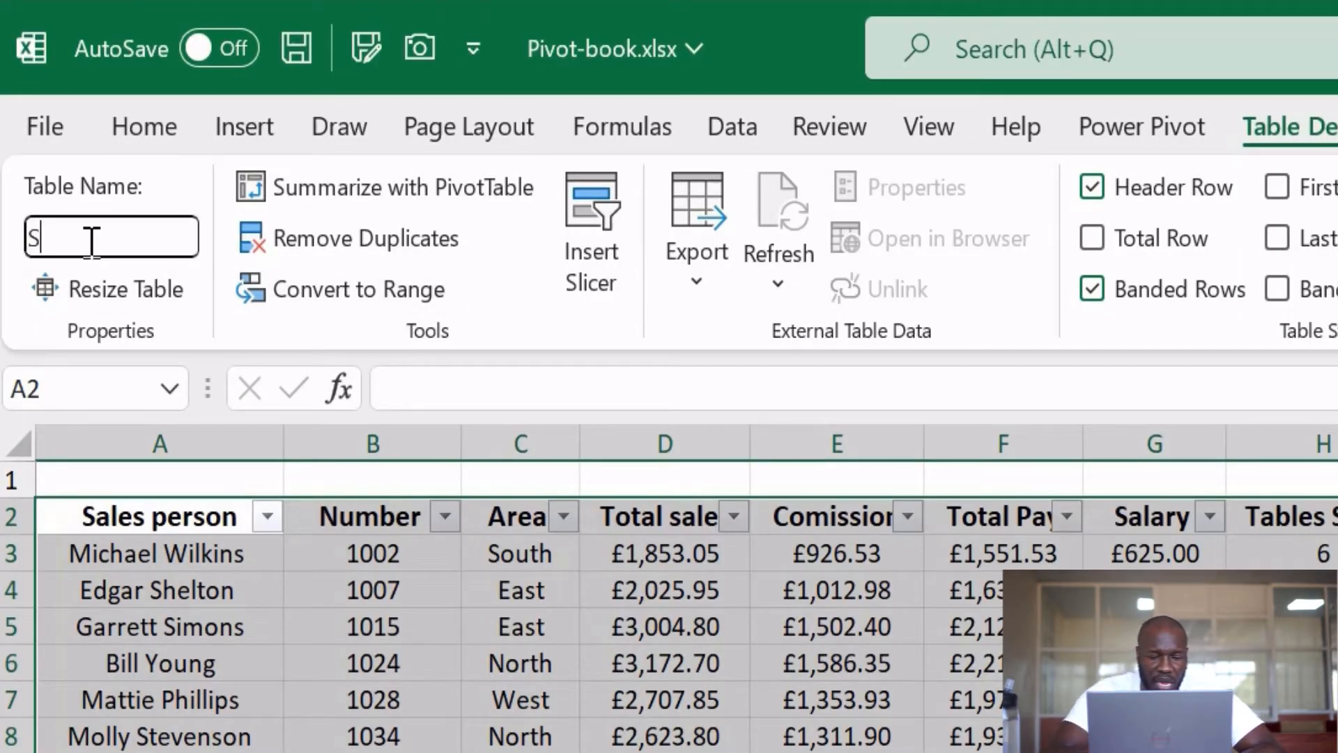
text(lesT)
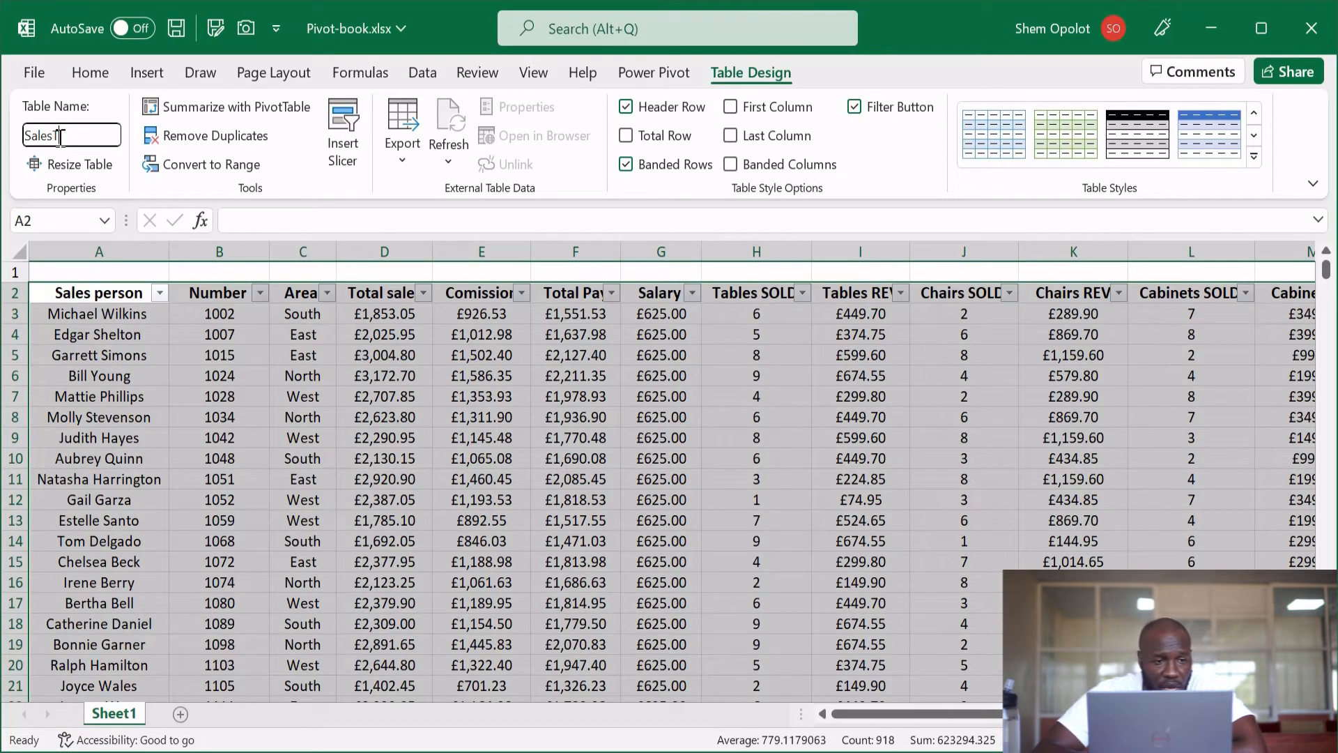
key(Return)
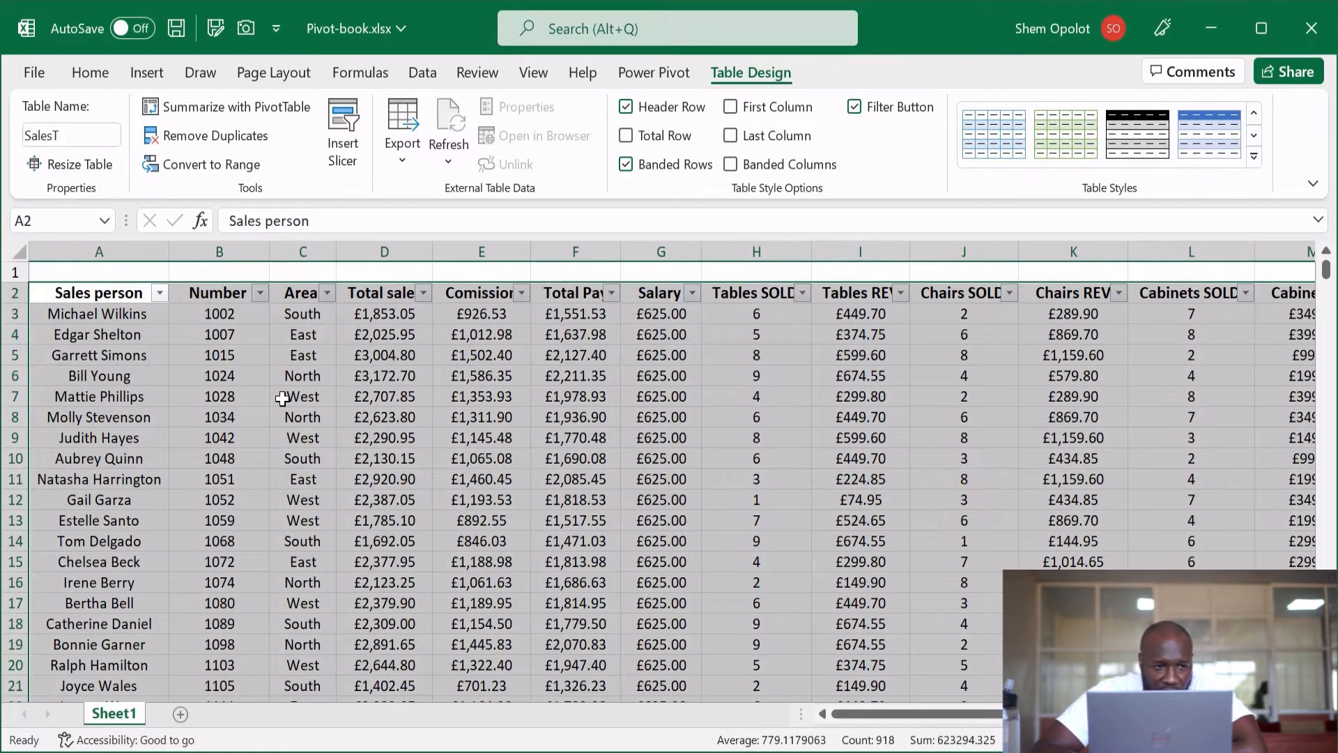
Insert a PivotTable based on the SalesT table and place it in a new worksheet.
click(359, 472)
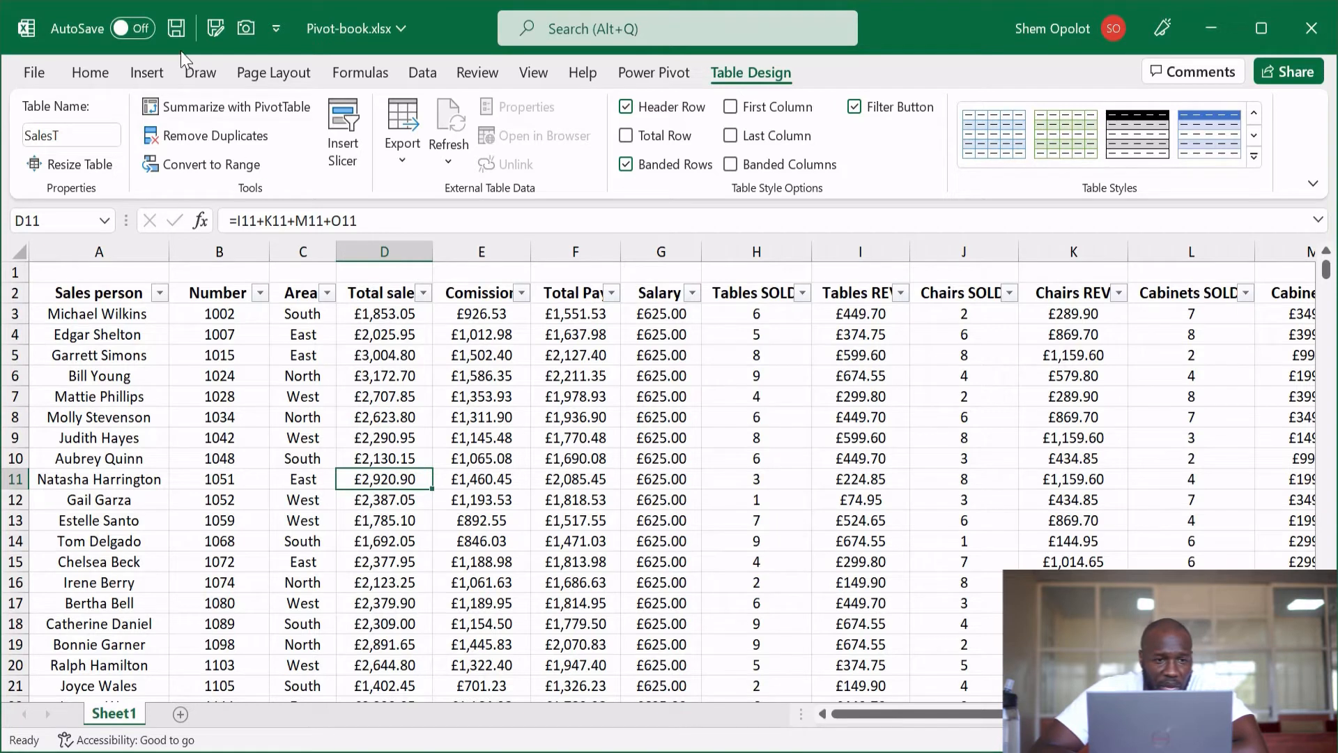
click(149, 75)
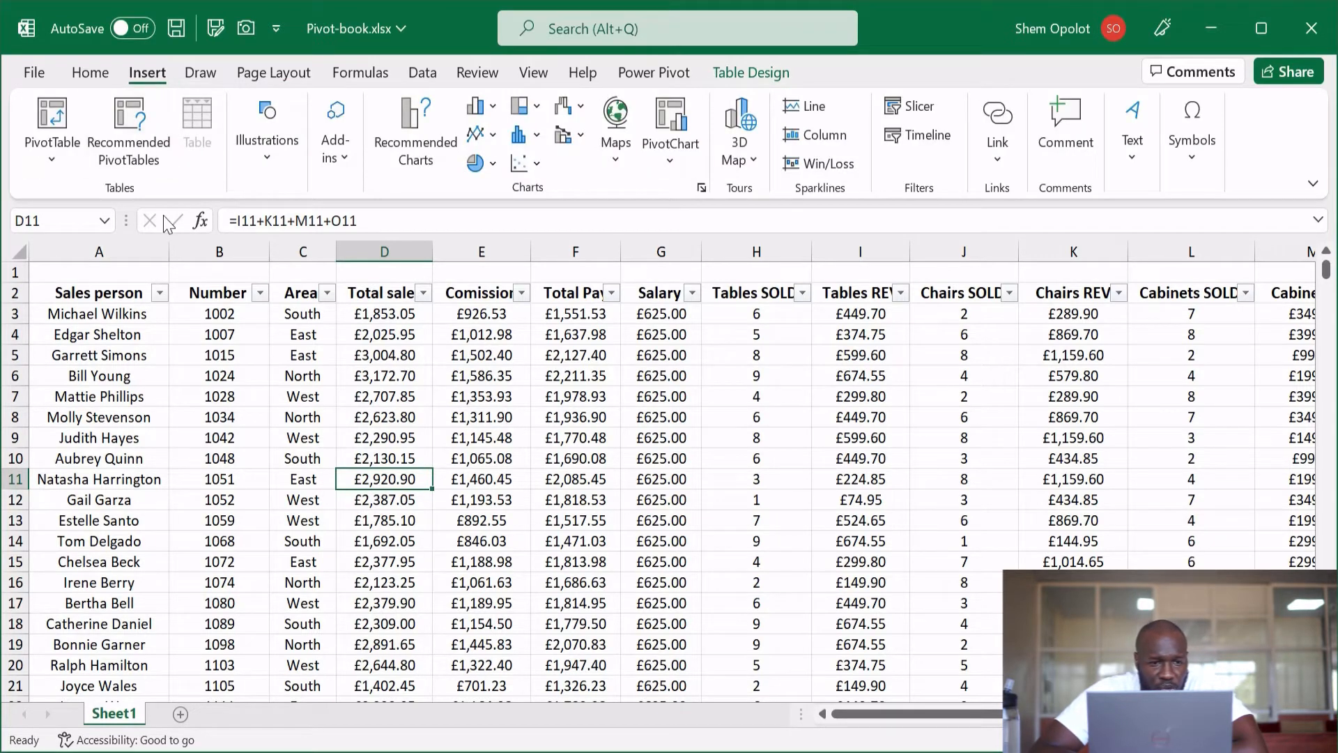
click(53, 124)
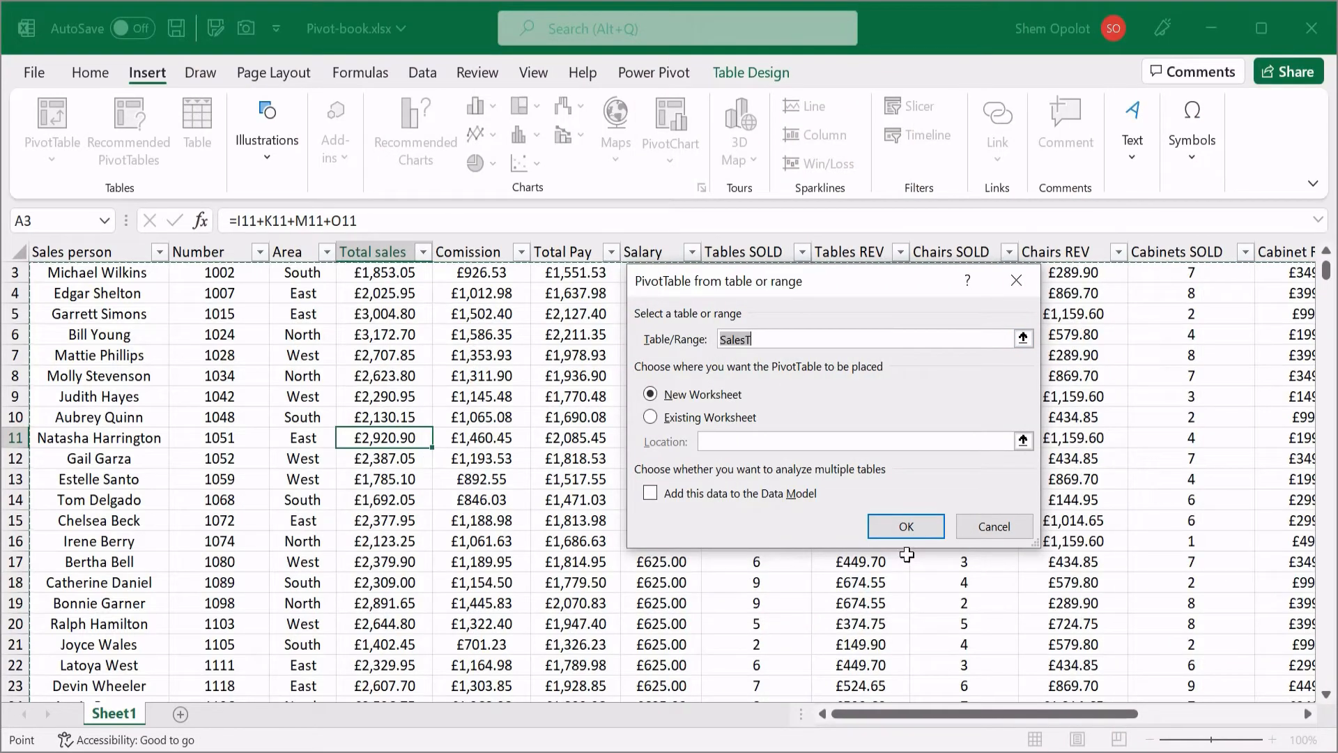
click(906, 534)
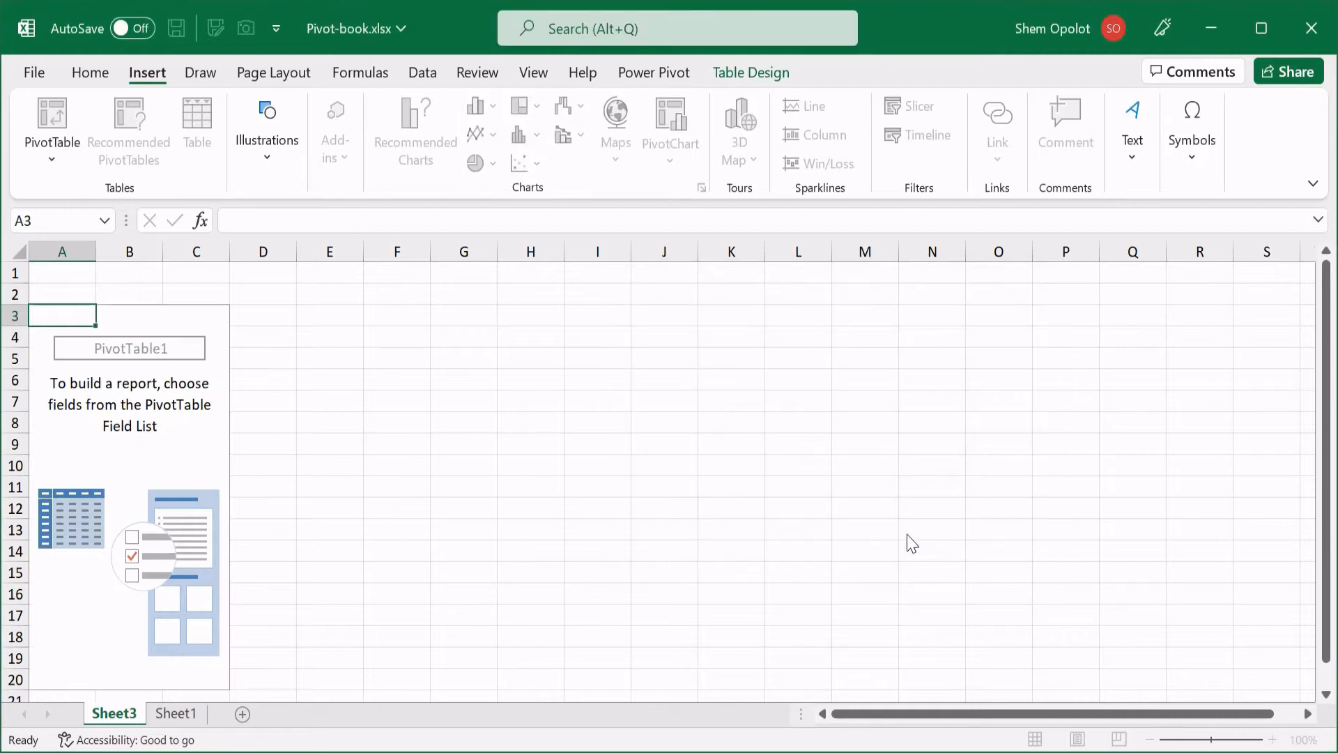
Select the empty PivotTable and set its field list layout to Fields Section and Areas Section Side-By-Side.
click(108, 381)
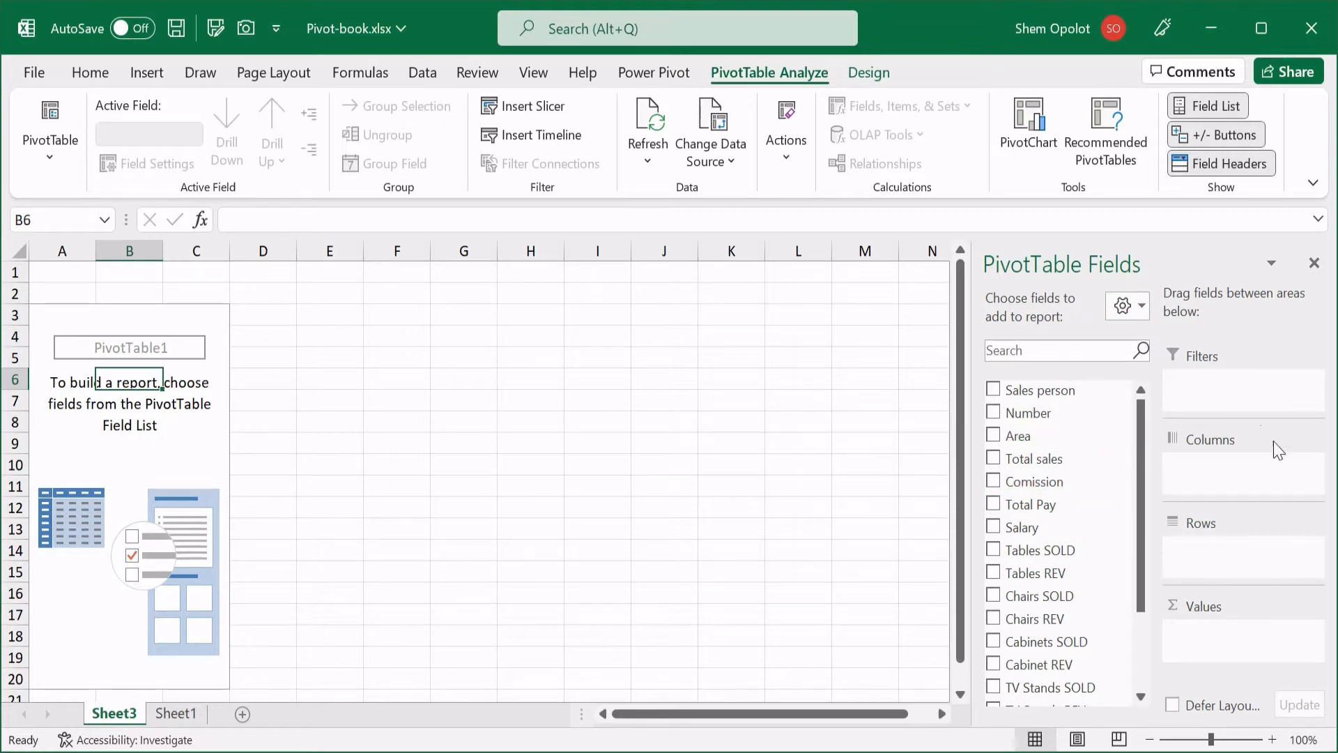
click(1139, 306)
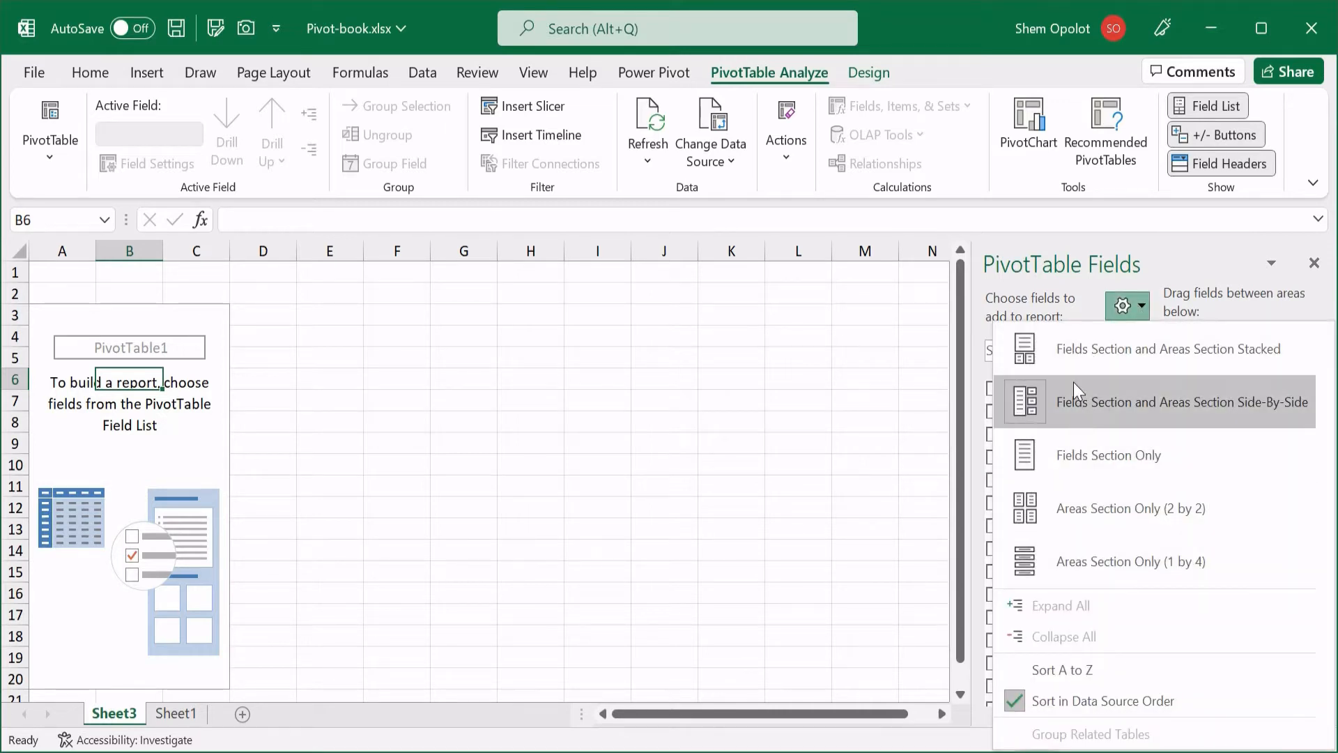
click(1075, 400)
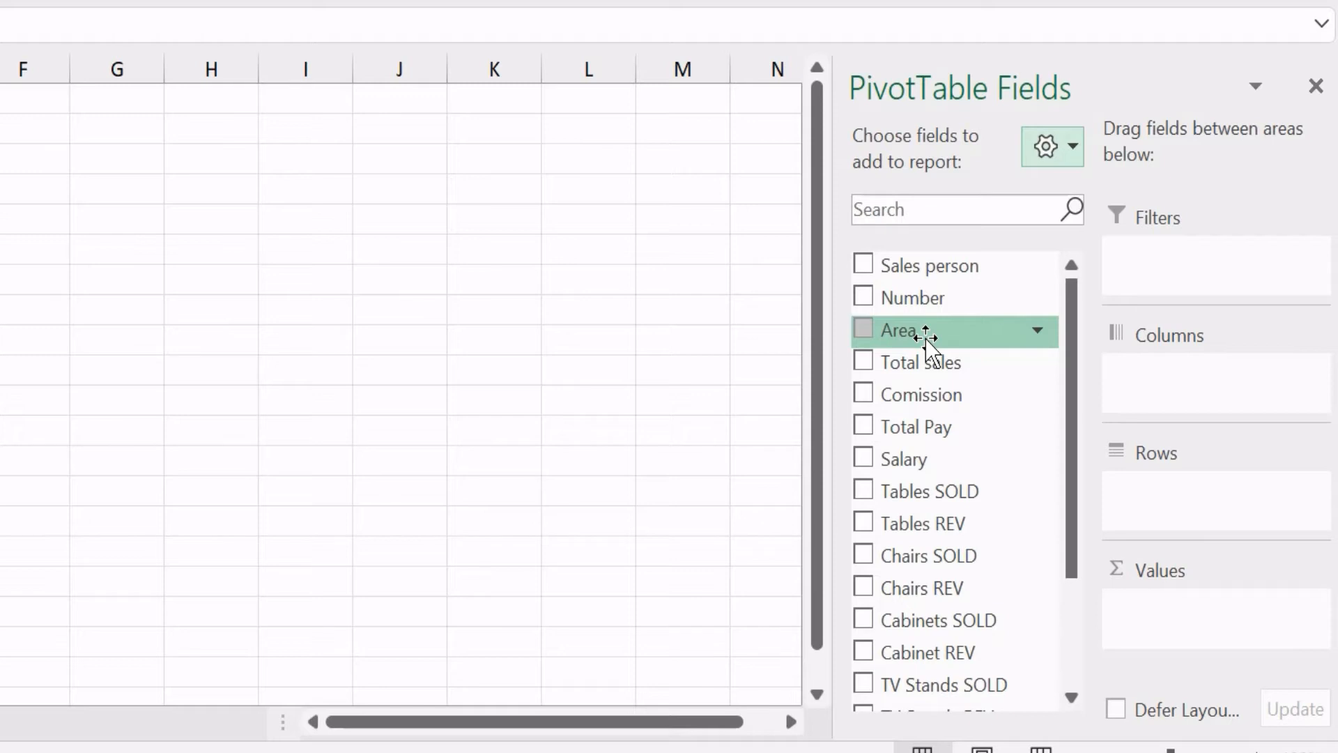
Build the PivotTable with Total sales in the Values area and Area in the Rows area.
mouse_move(935, 335)
mouse_down()
mouse_move(1156, 274)
mouse_move(1165, 260)
mouse_move(927, 334)
mouse_up()
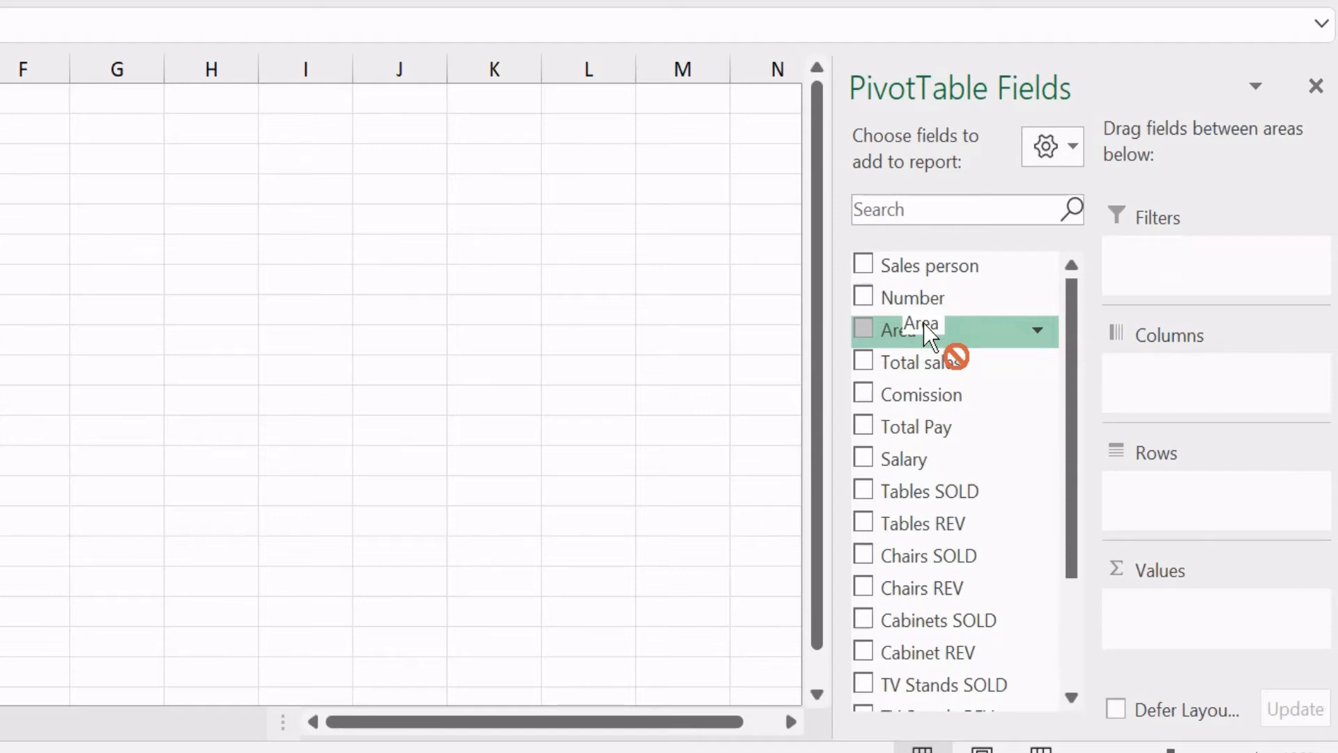
drag(931, 336, 934, 390)
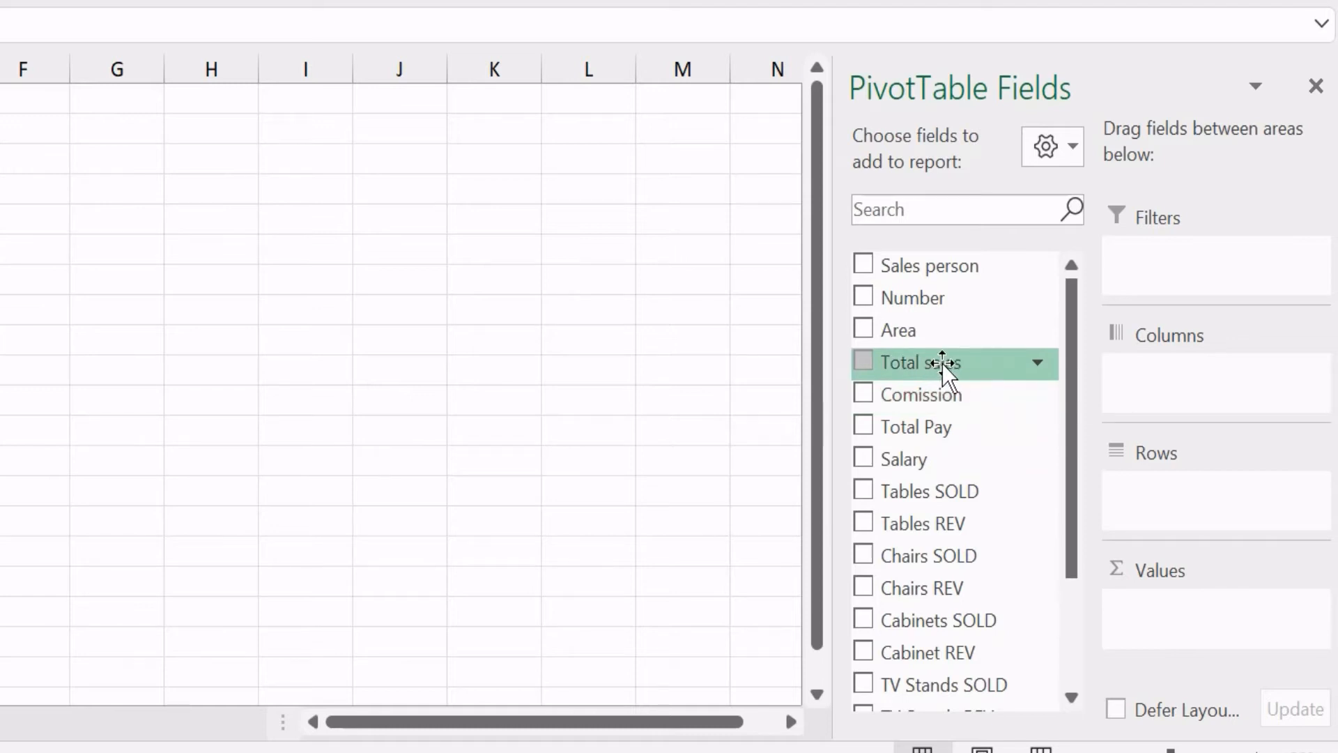
drag(944, 361, 1177, 620)
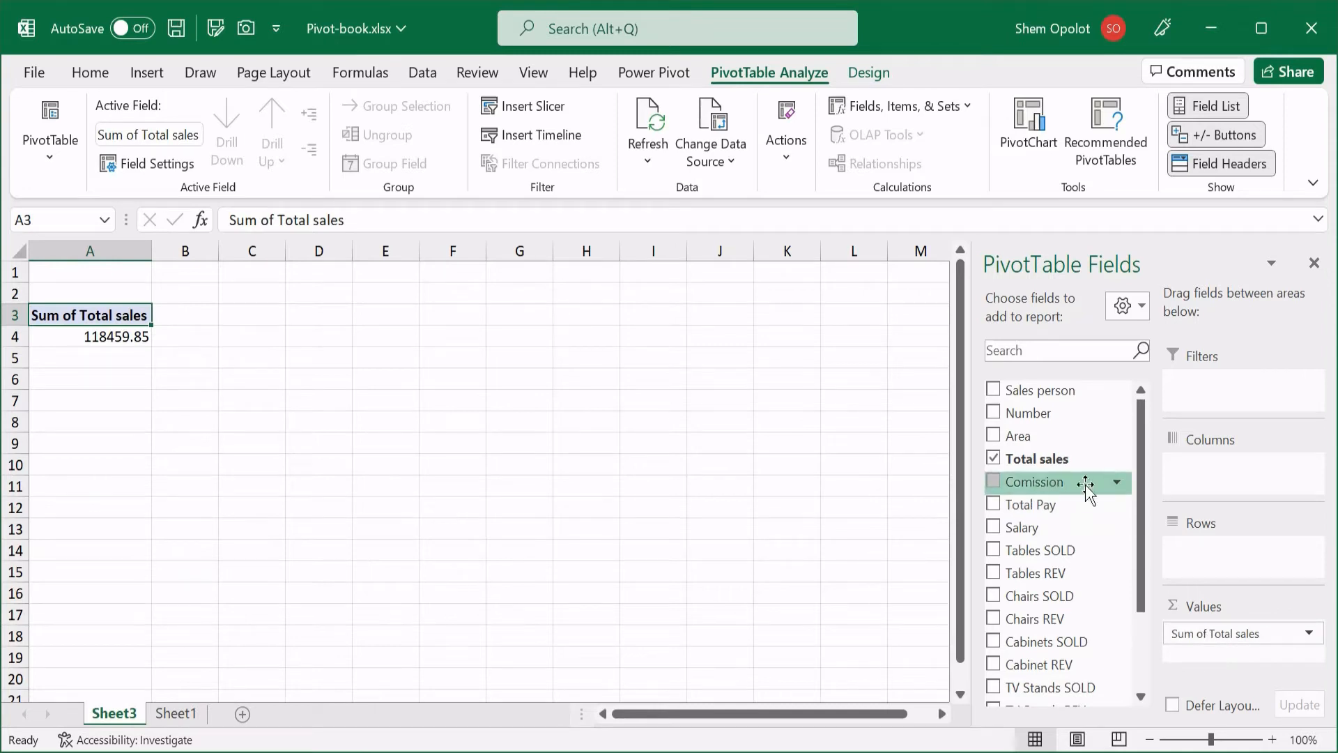
drag(1030, 436, 1207, 550)
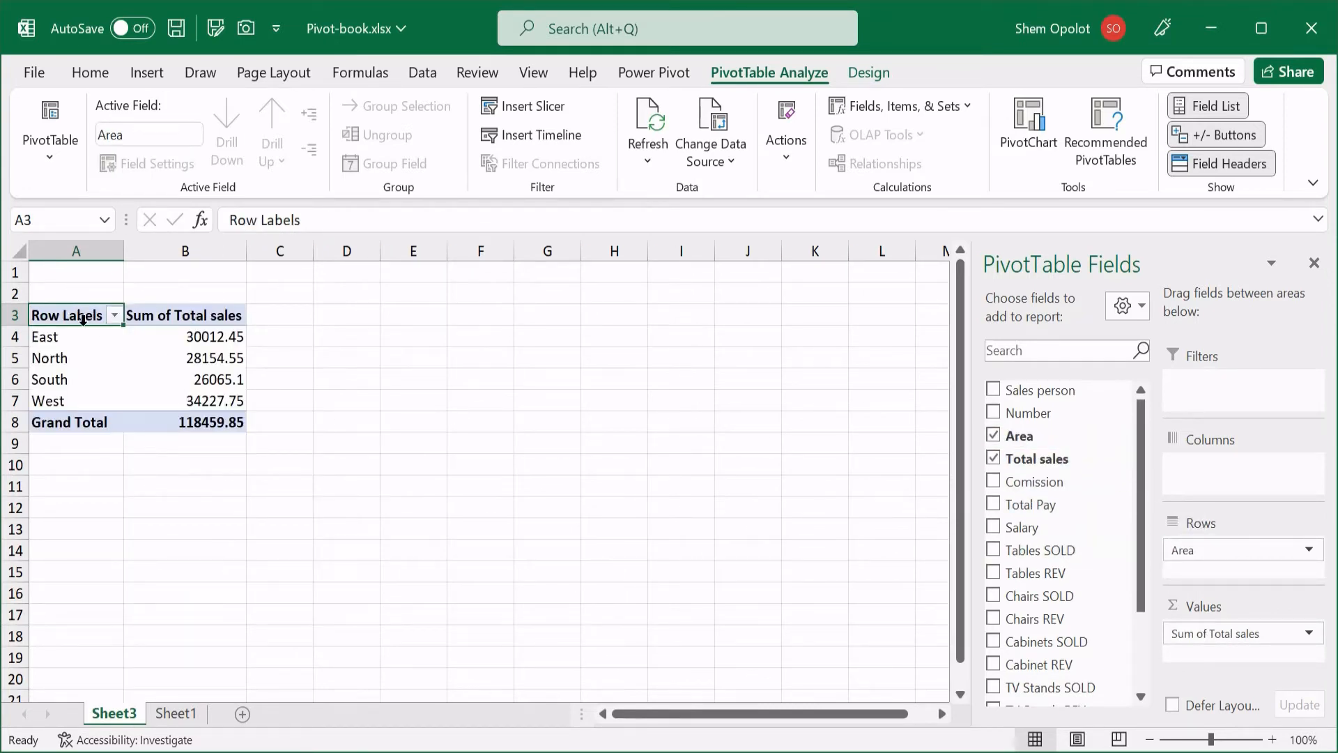
Hide and restore the PivotTable field list, both by toggling it and by deselecting and reselecting the PivotTable.
click(213, 508)
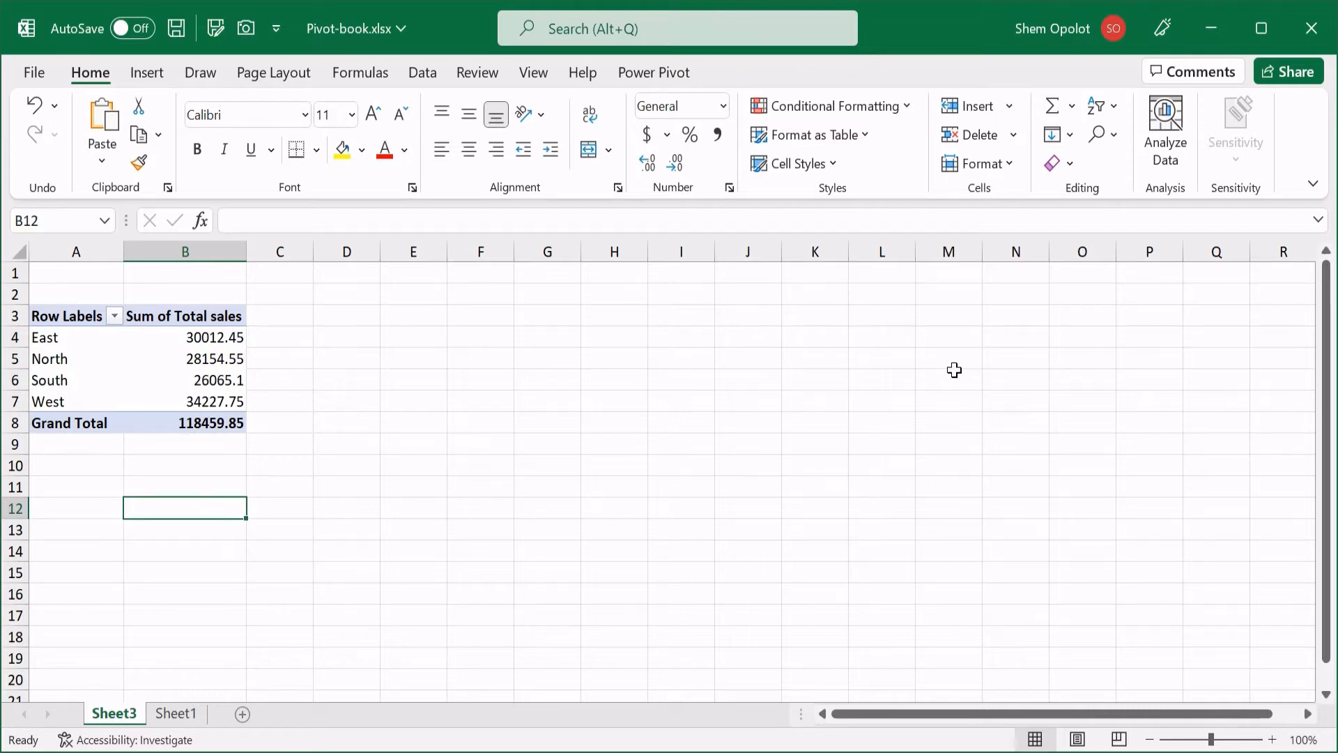
click(100, 358)
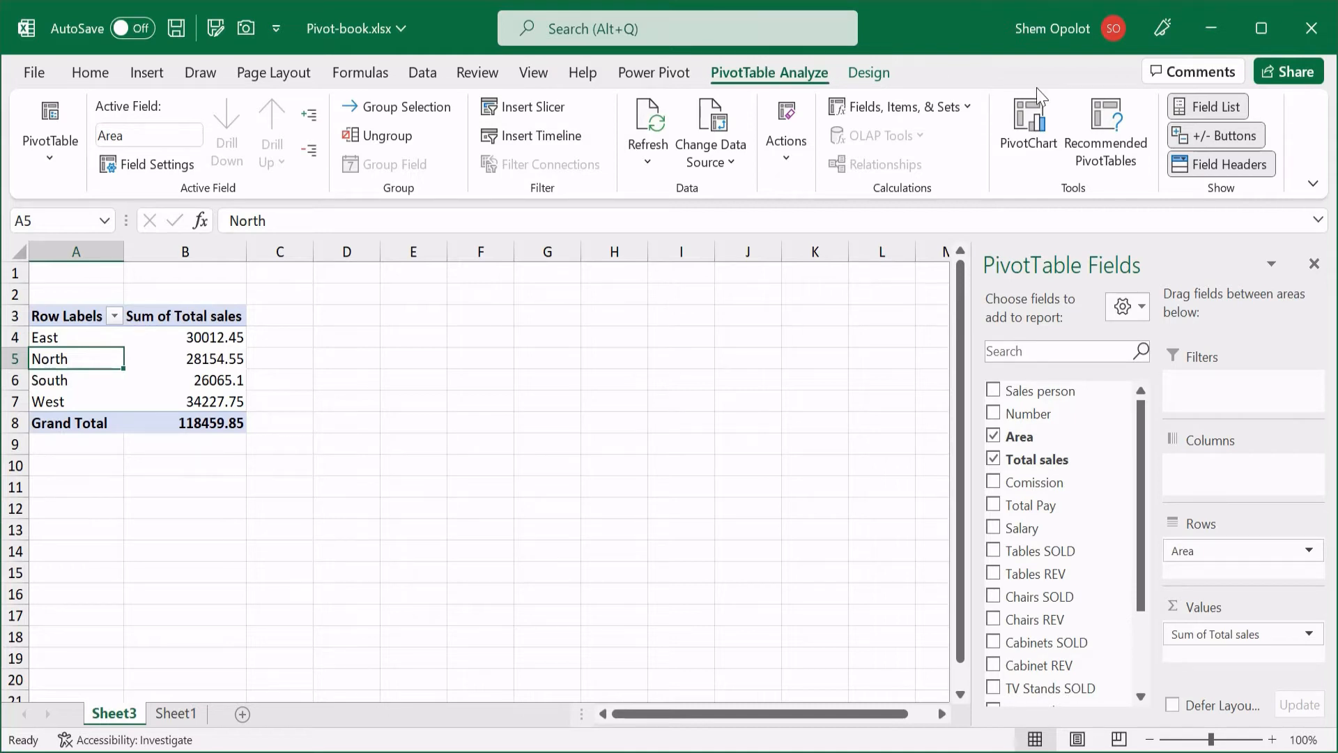
click(1213, 106)
click(1212, 106)
click(210, 342)
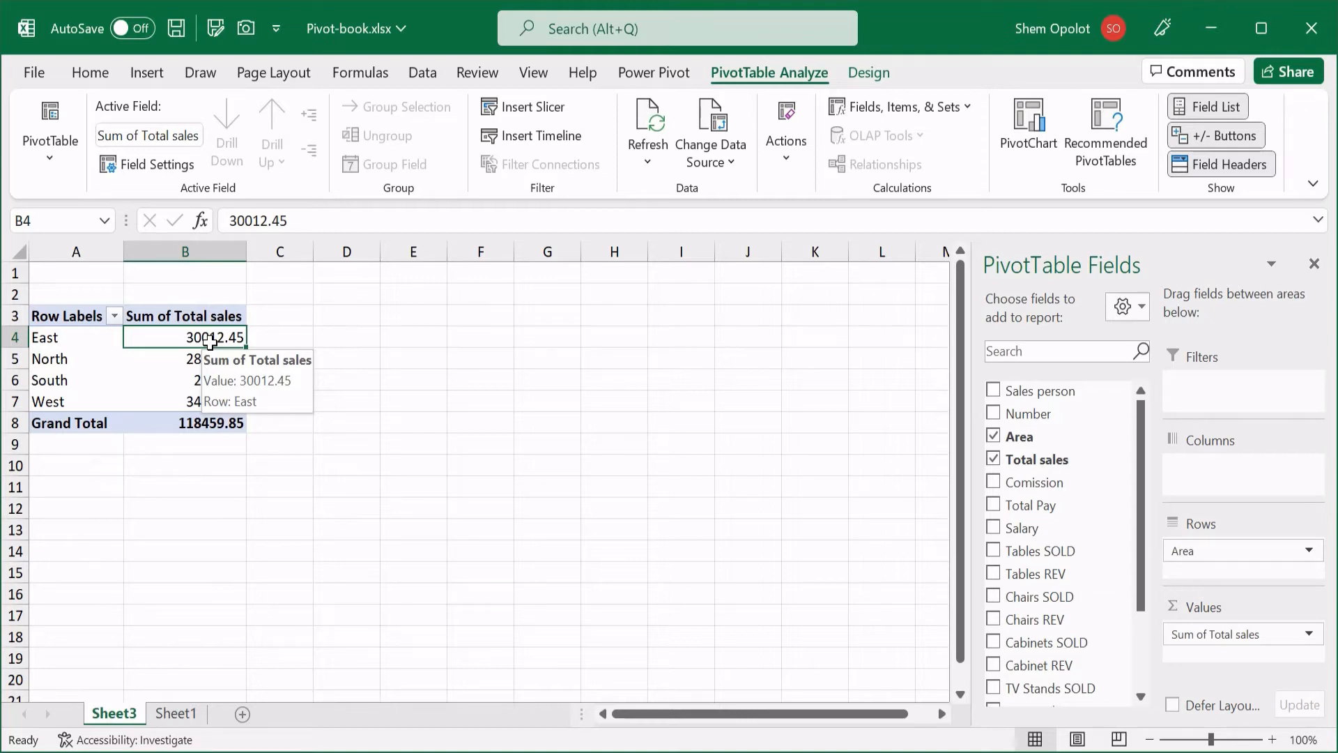
click(411, 402)
click(205, 338)
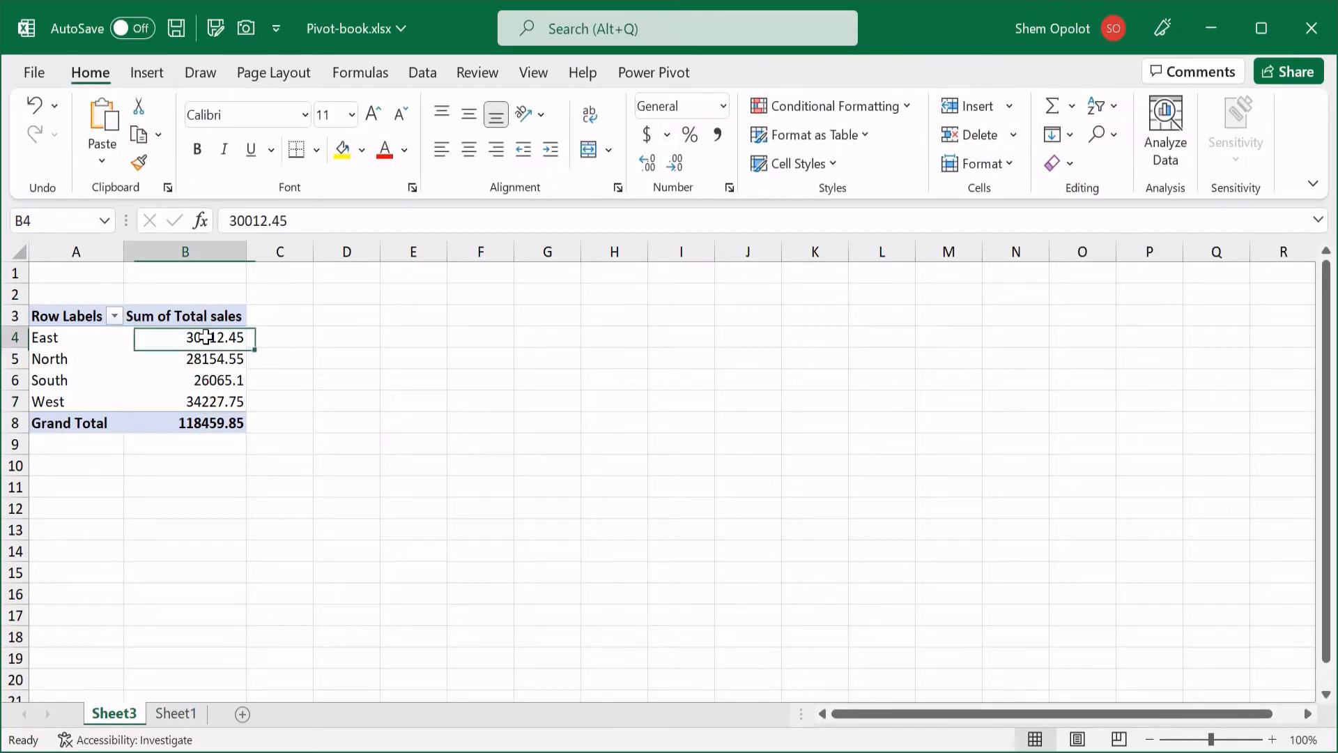
Change the summary calculation of the Total sales value field to Average in its value field settings.
click(203, 316)
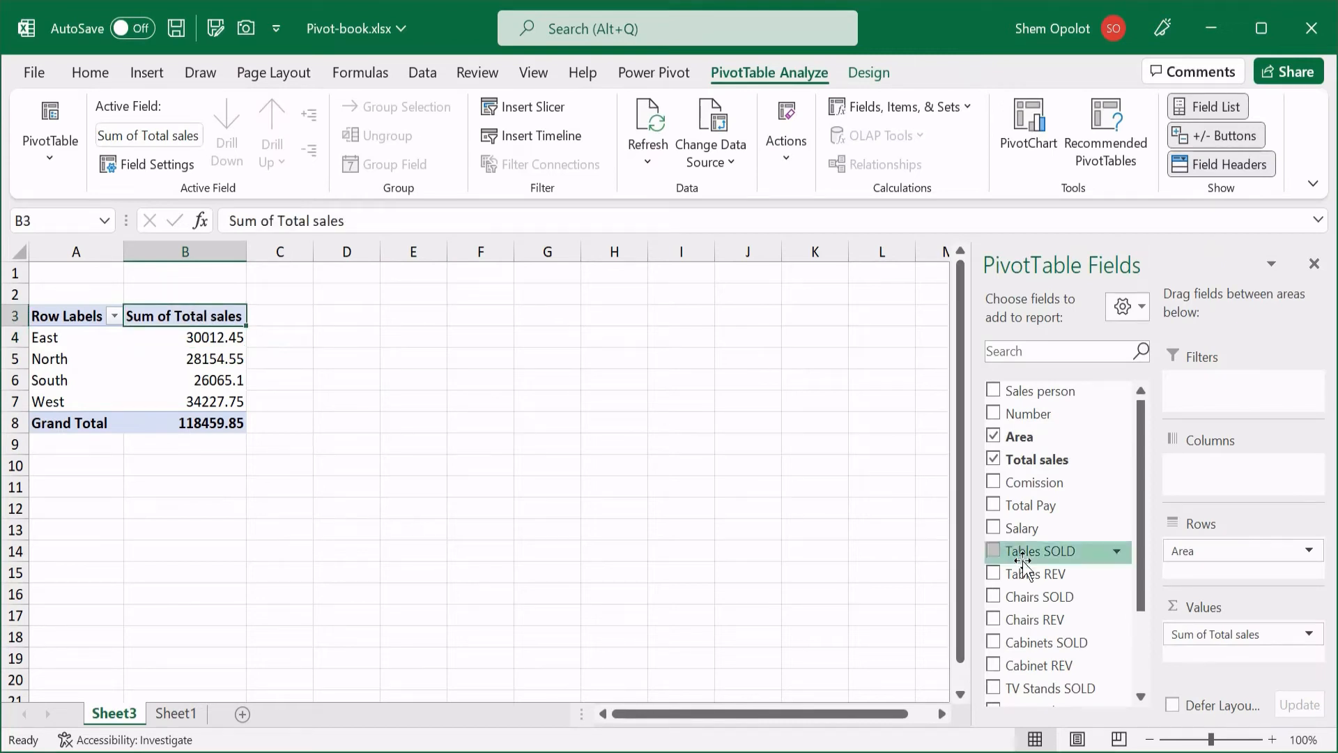
click(1309, 635)
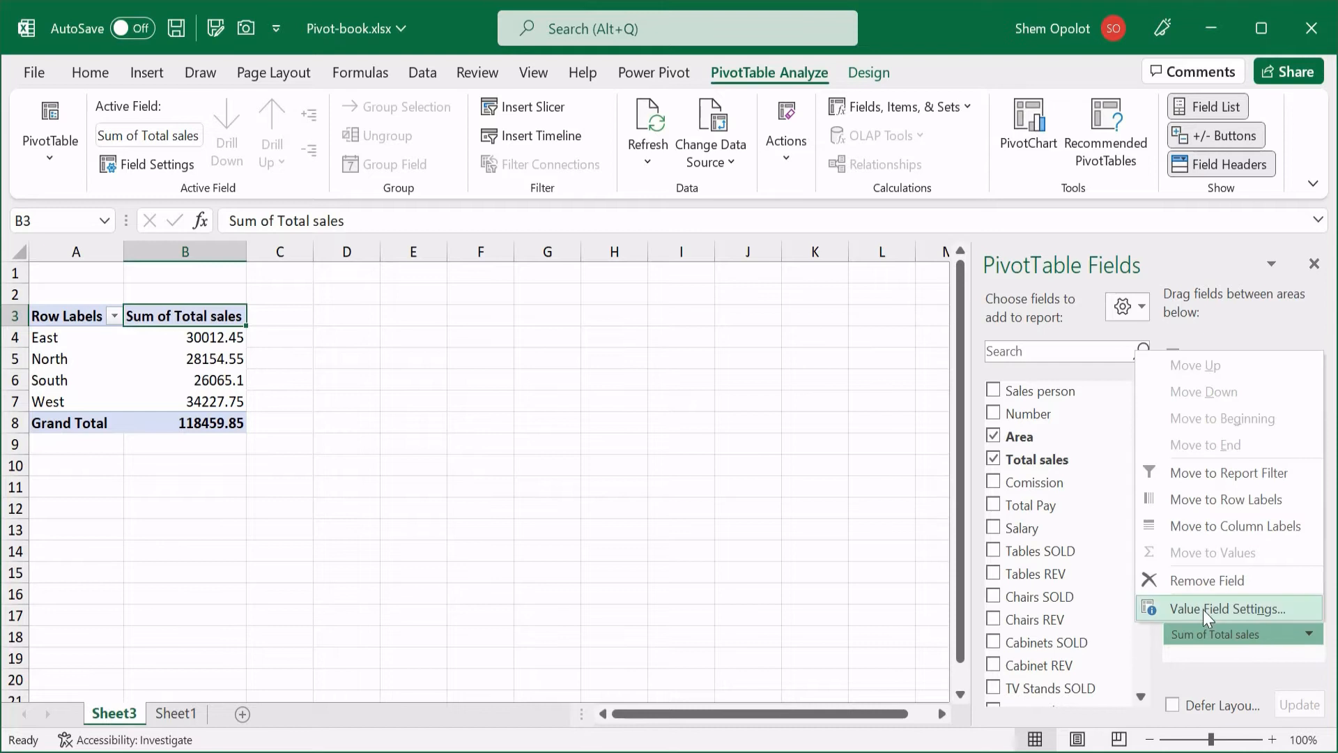
click(1203, 603)
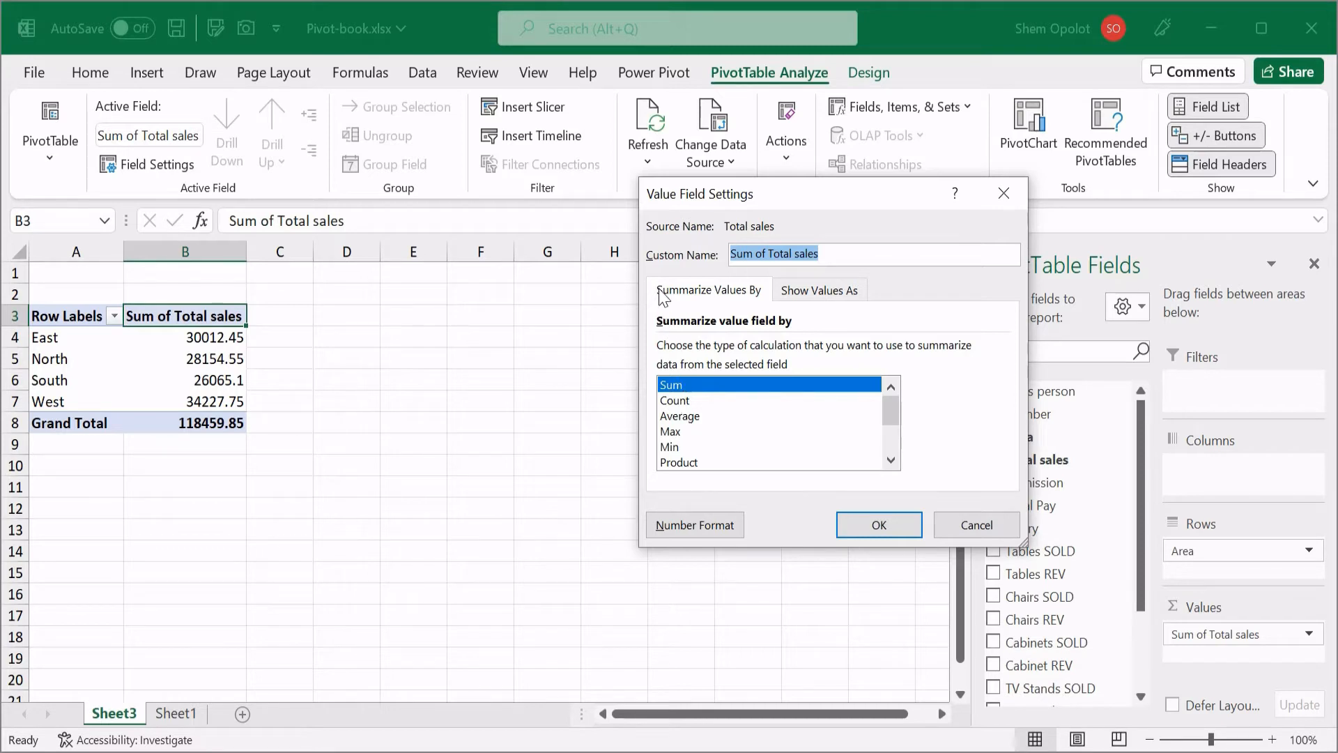
click(697, 421)
click(683, 404)
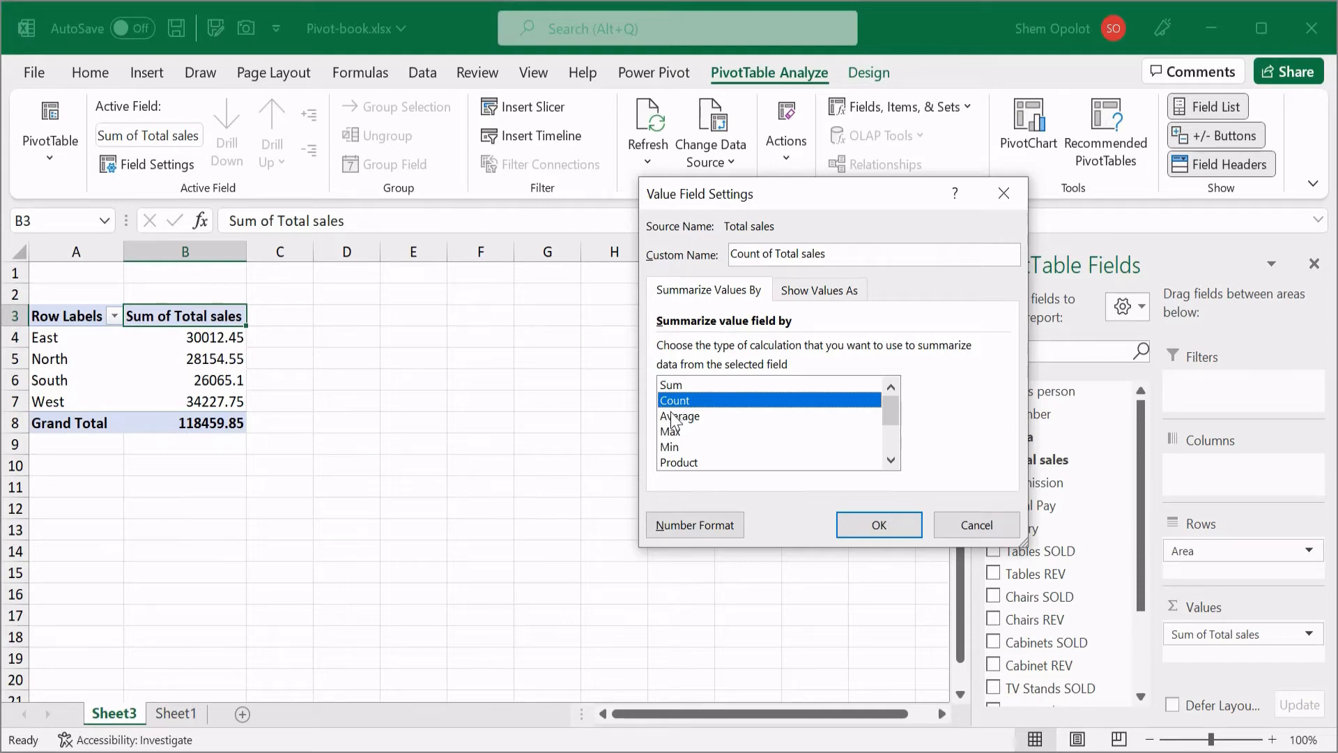
click(679, 416)
click(681, 388)
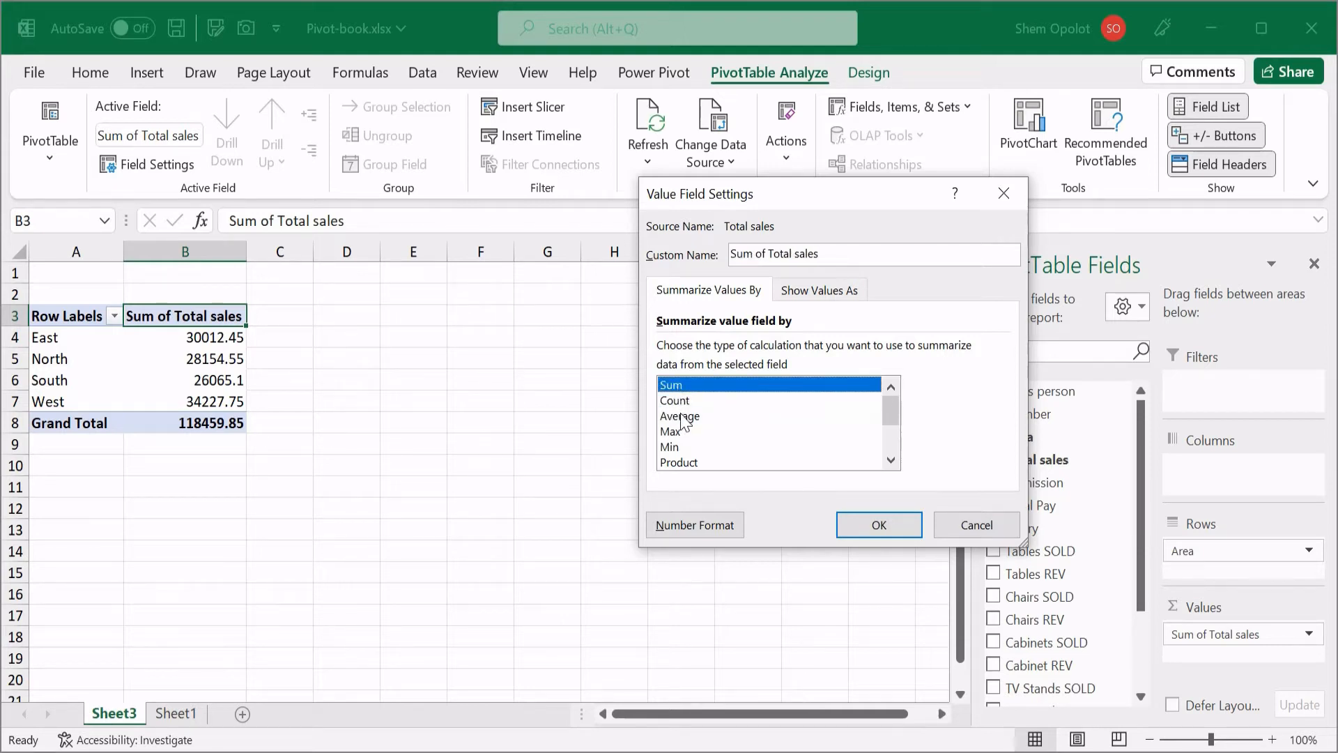
click(683, 418)
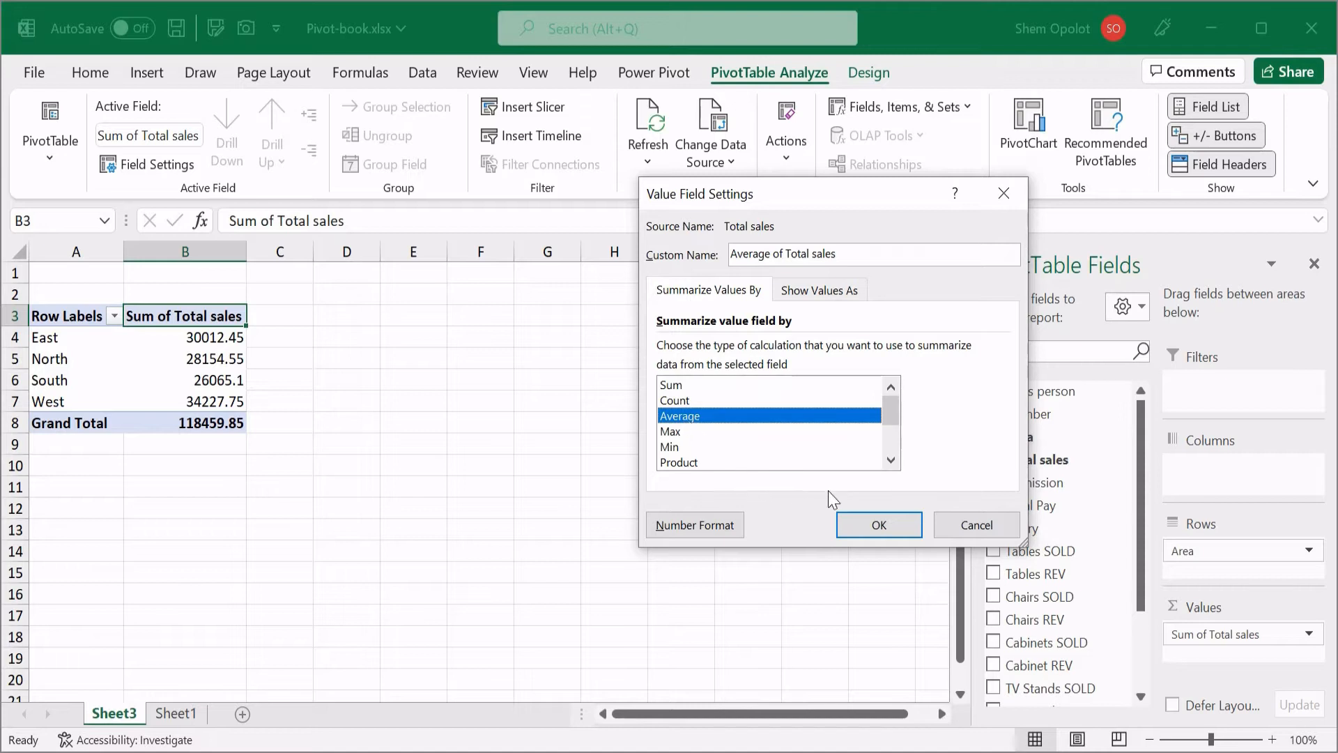
click(879, 526)
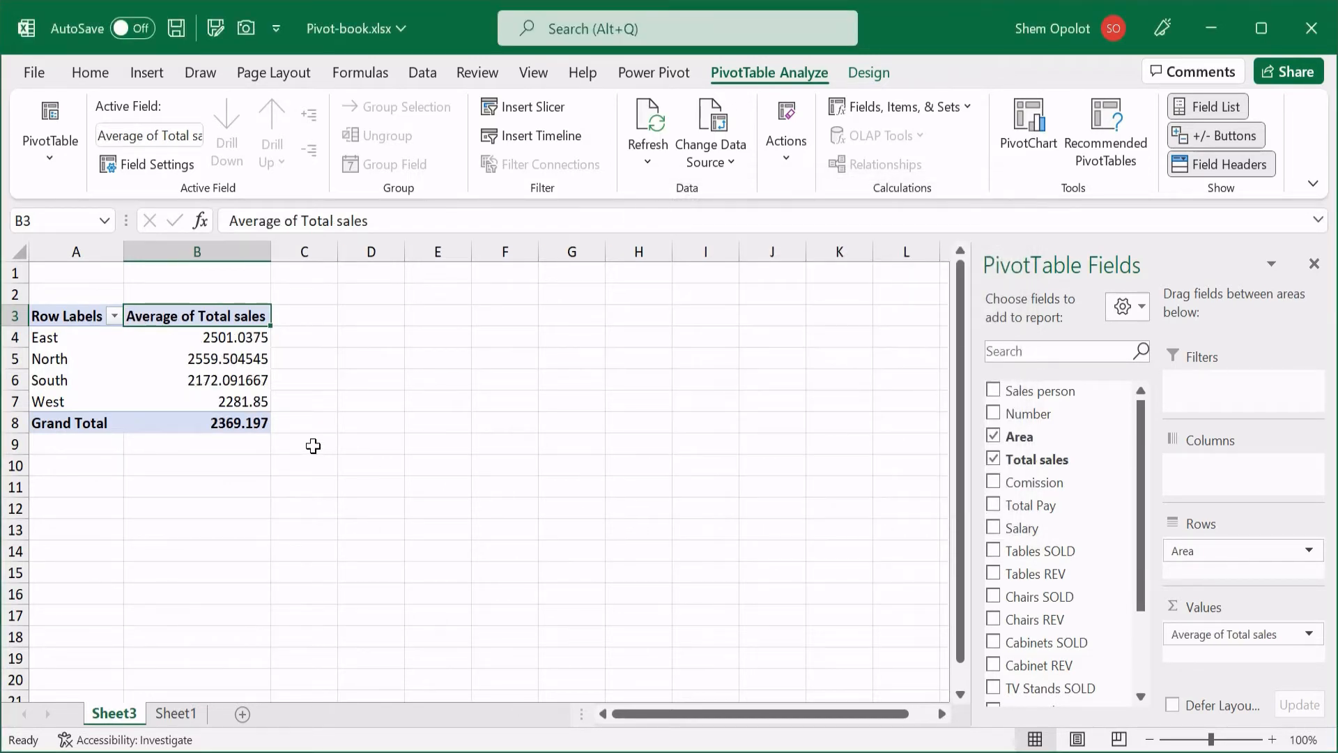
Set the Total sales value field to summarize by Sum, starting from the East value in the PivotTable.
drag(199, 338, 240, 338)
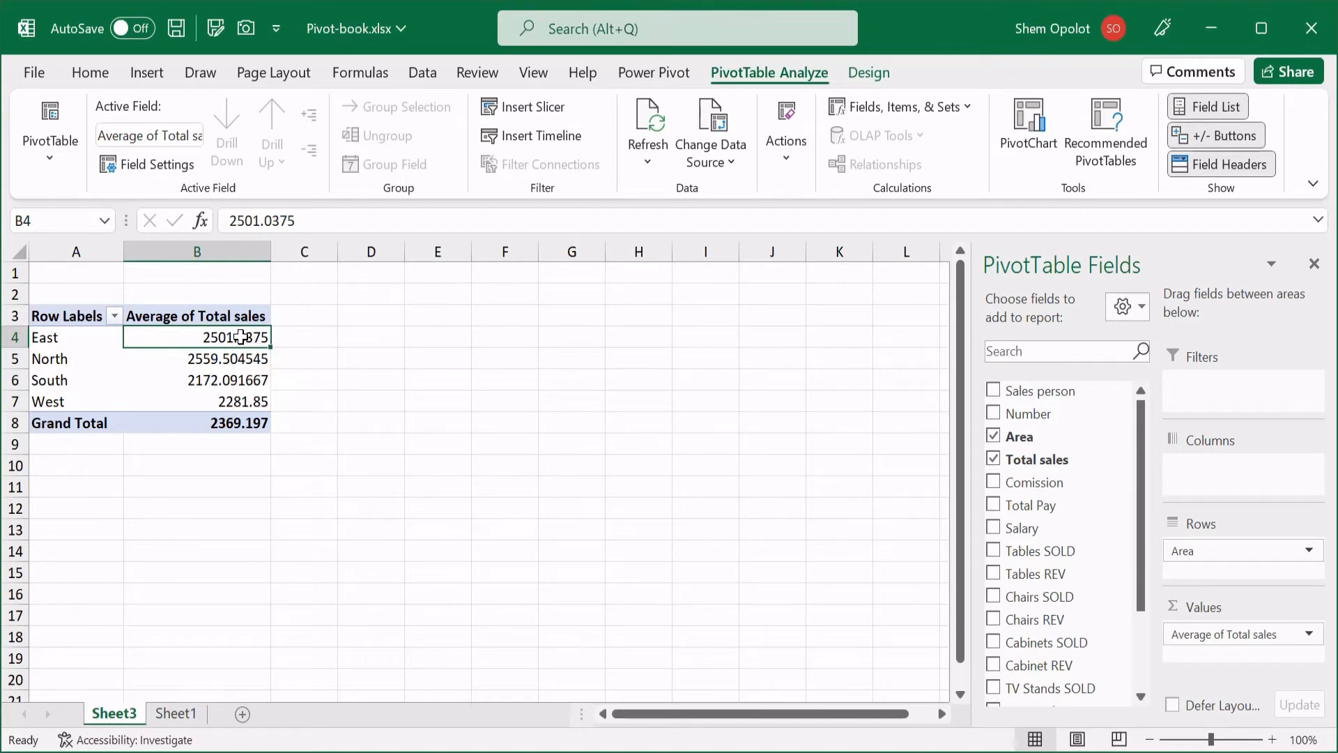
right_click(240, 338)
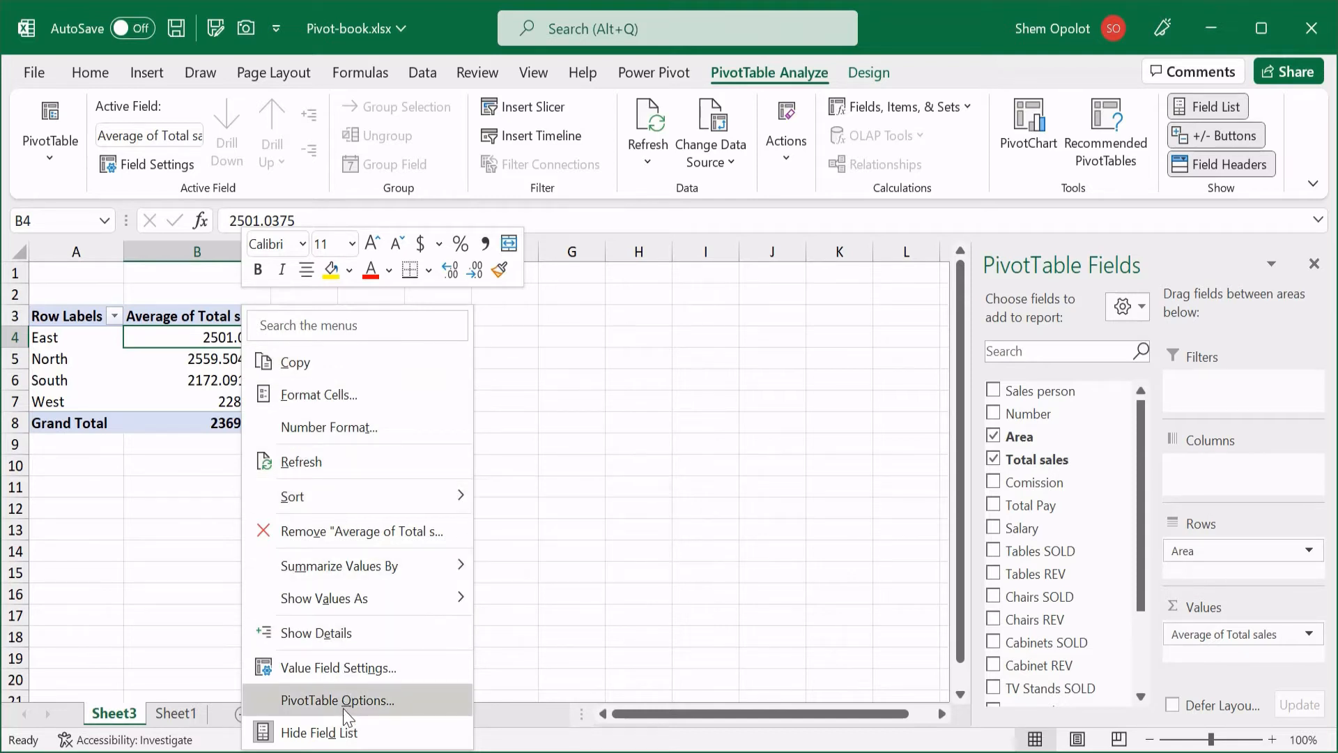
click(336, 669)
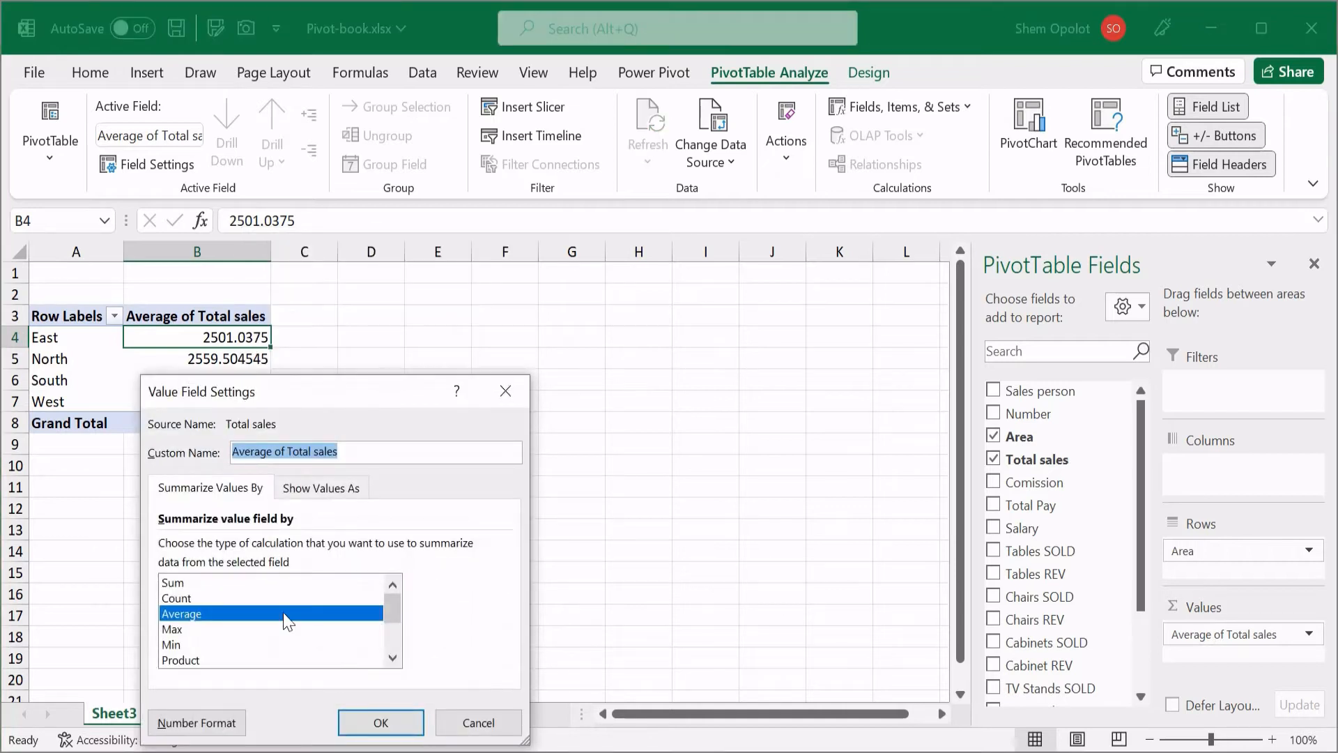
click(184, 584)
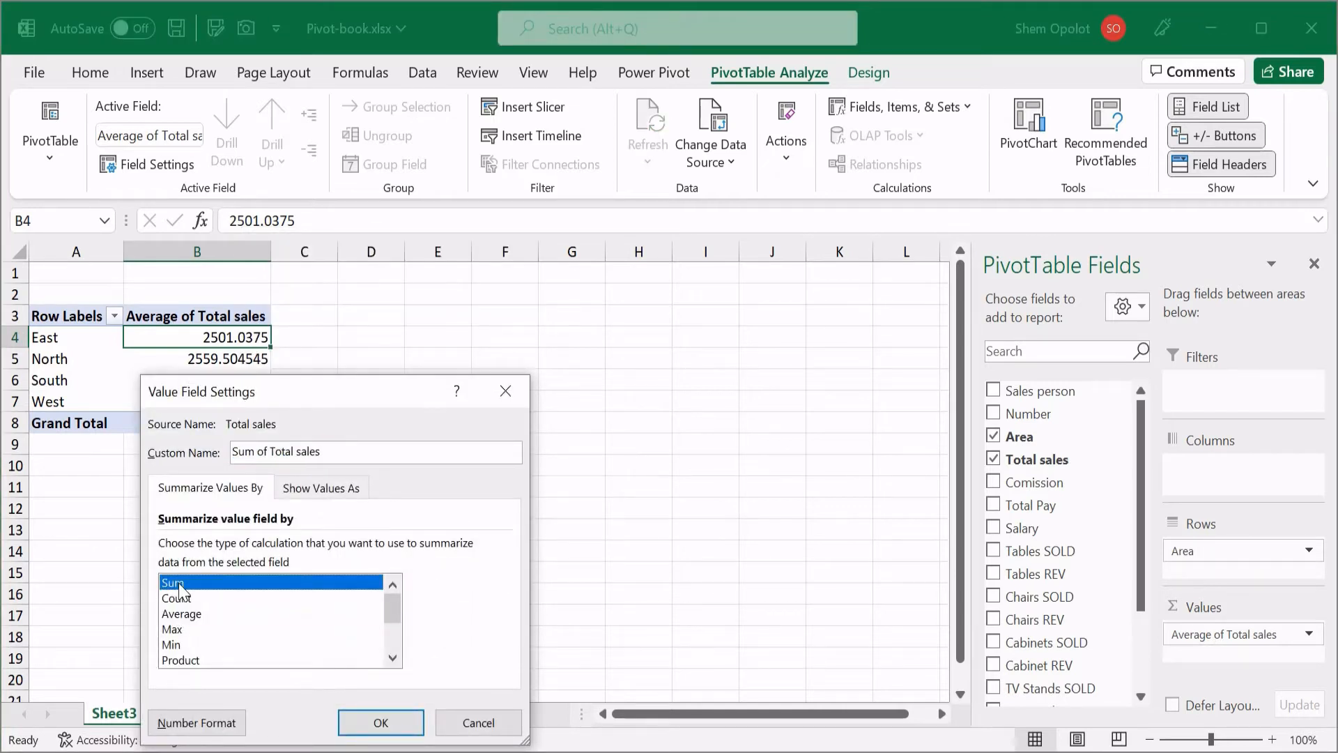
click(376, 722)
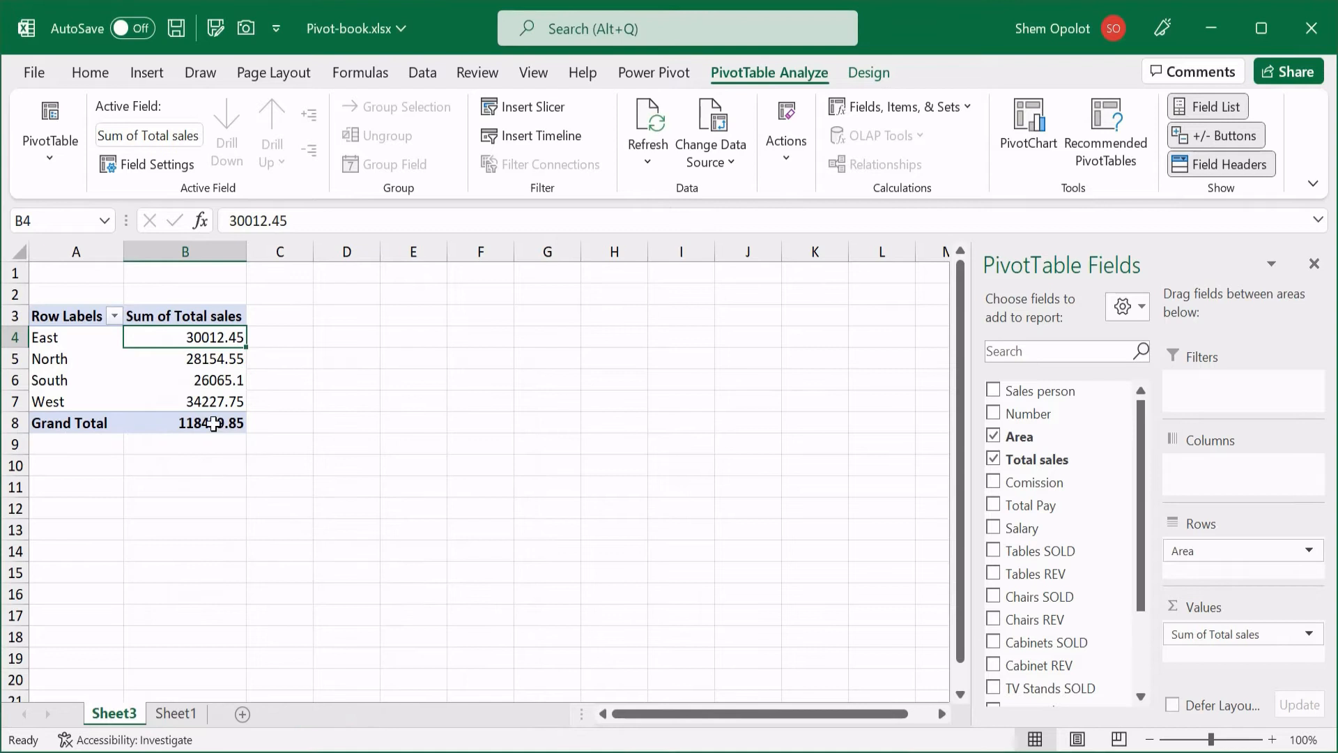
Format the Sum of Total sales values in the PivotTable as Currency with 2 decimal places and the $ symbol.
right_click(213, 339)
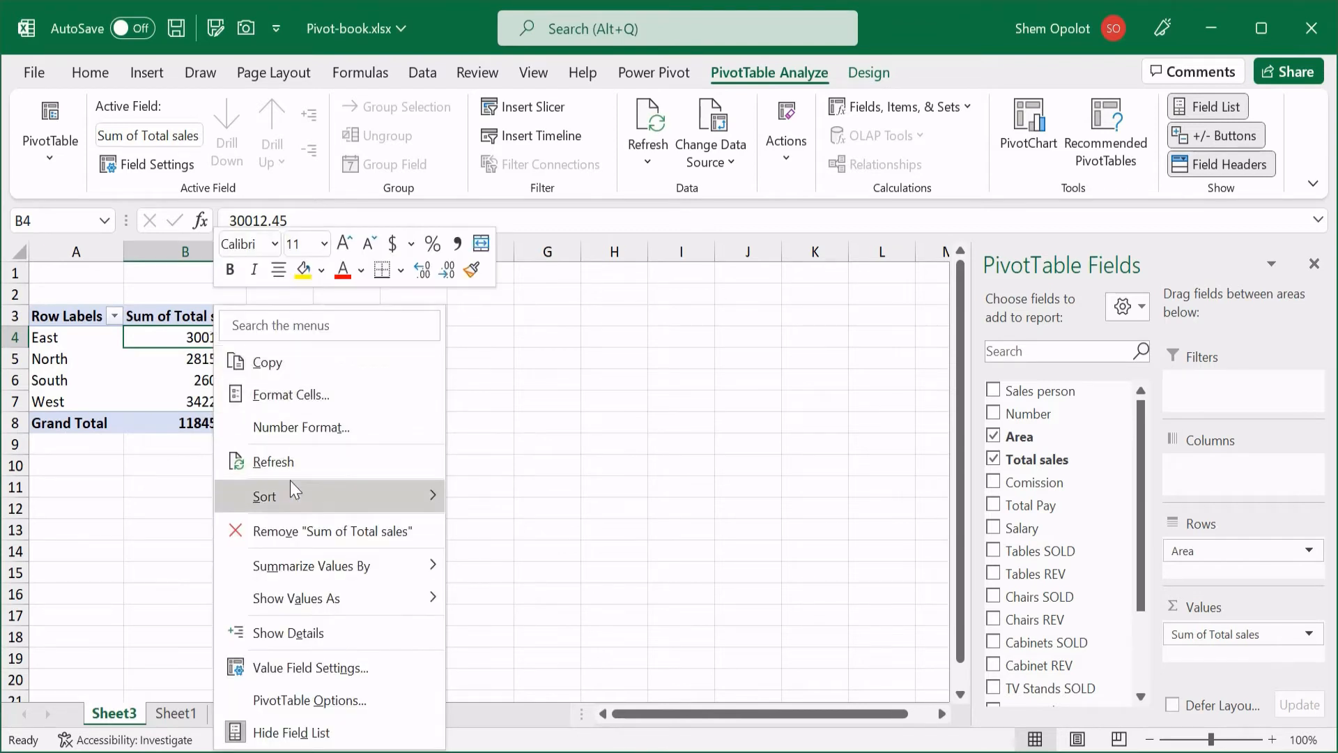
mouse_move(366, 569)
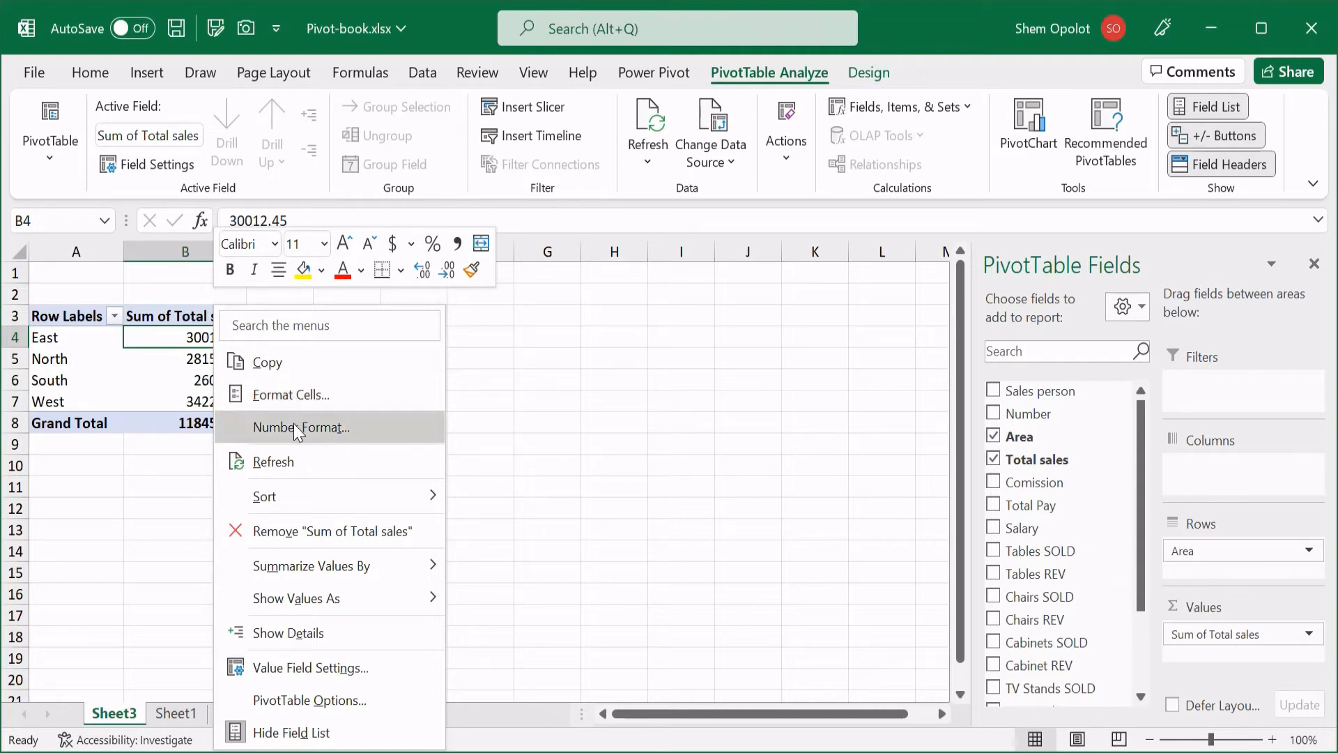
key(Escape)
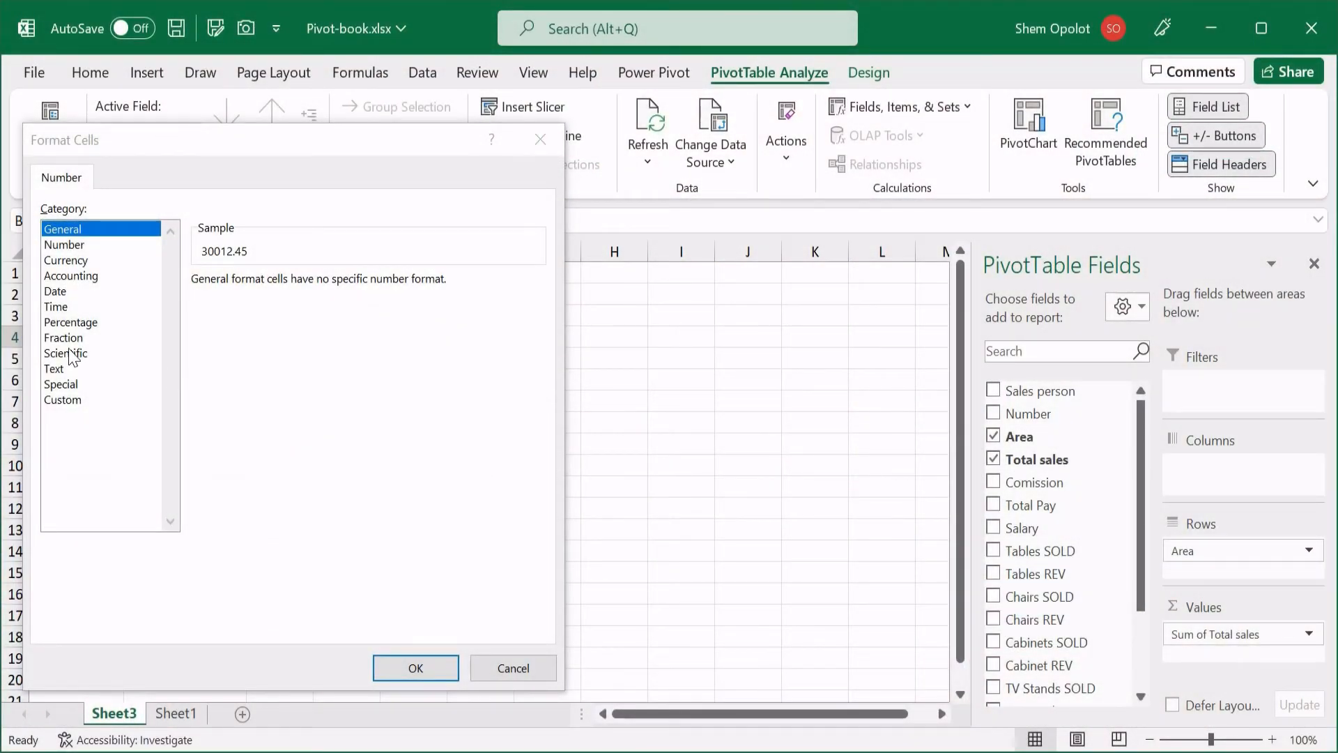
click(65, 260)
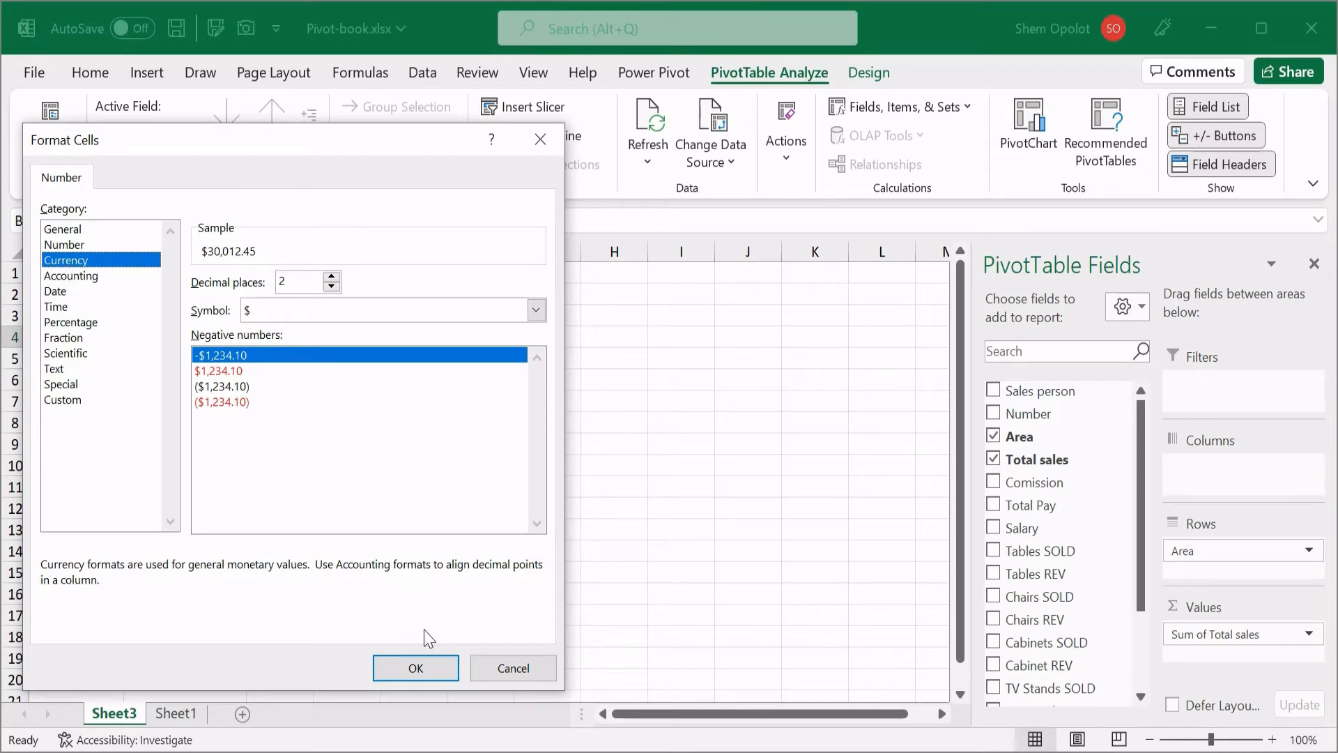
click(415, 668)
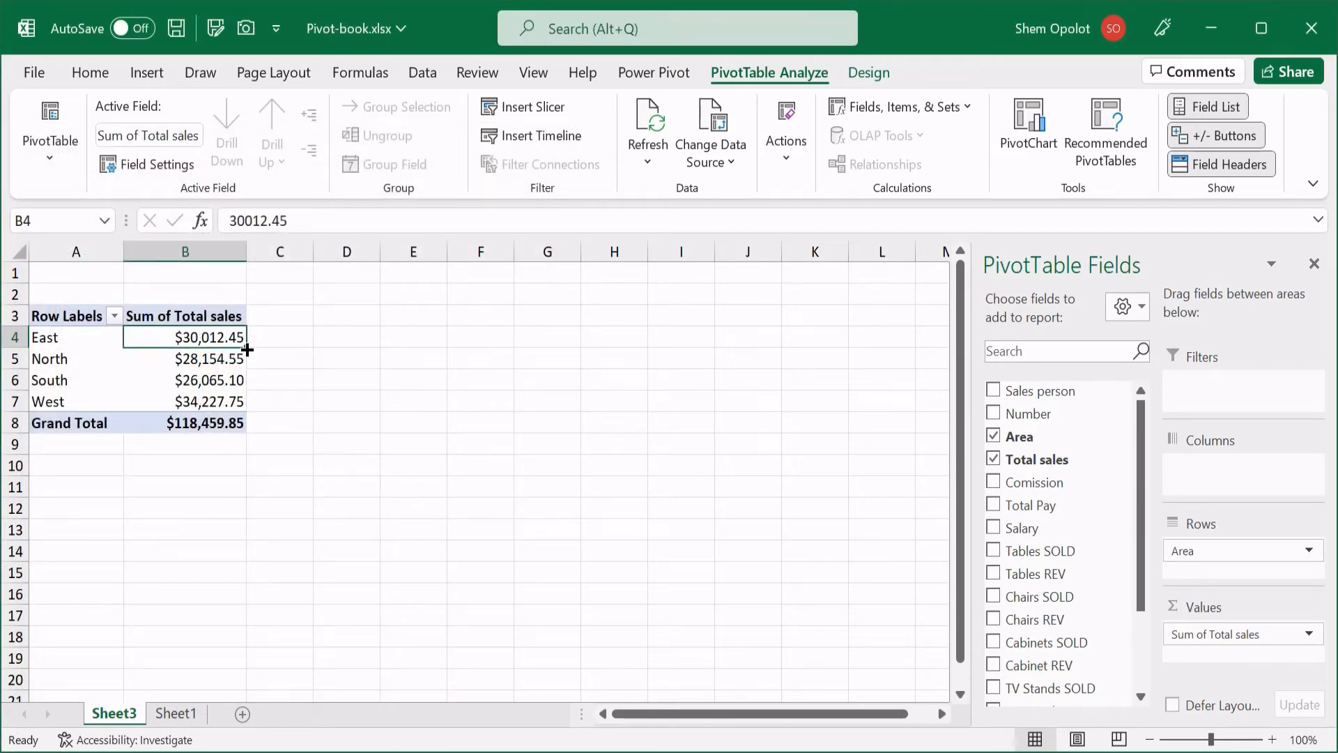
click(284, 460)
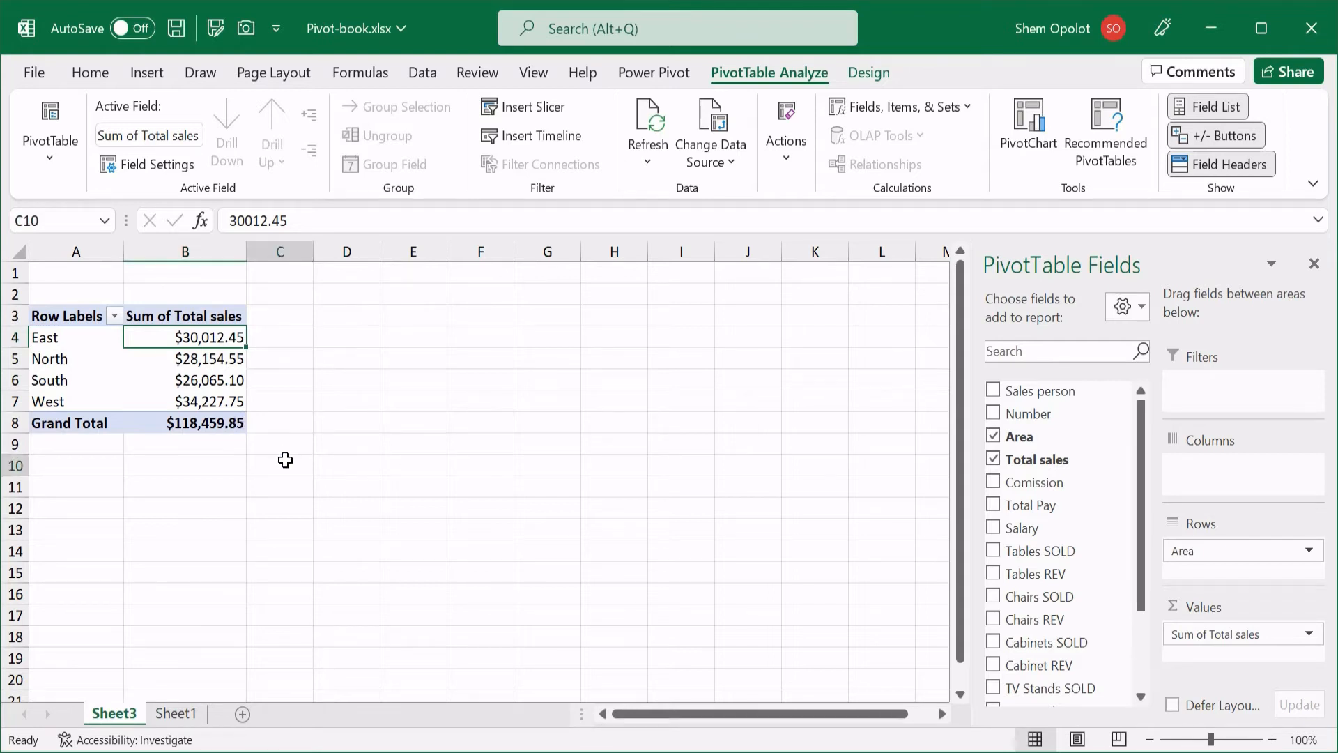
Summarize the Total sales values by Average and return them to Sum.
click(203, 337)
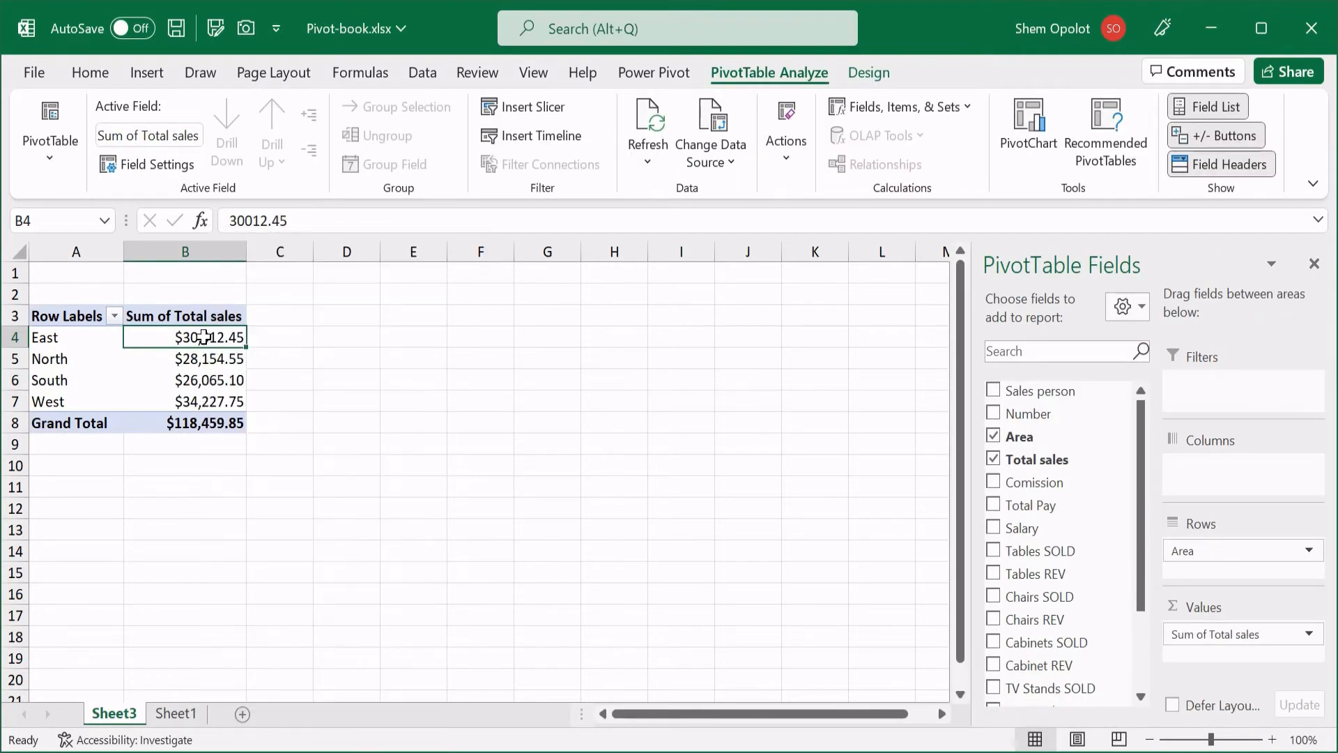
right_click(204, 337)
mouse_move(387, 565)
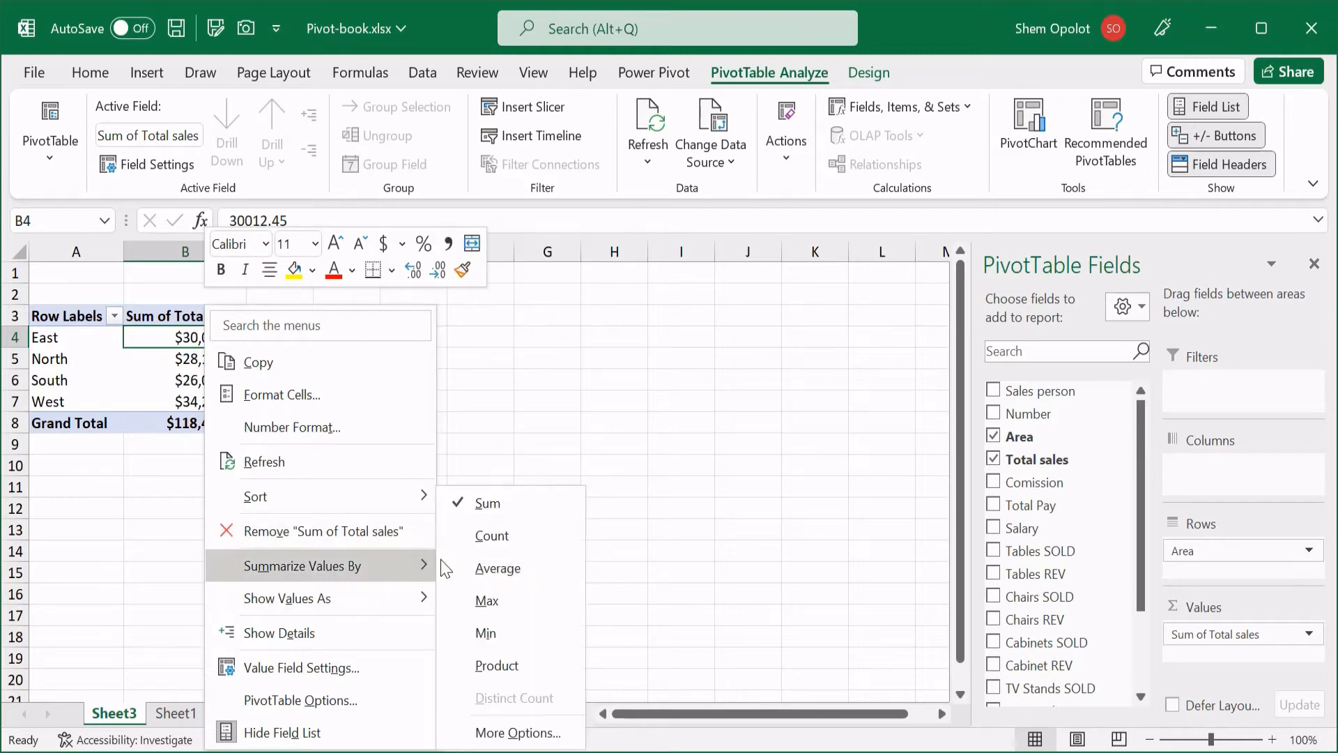
click(478, 567)
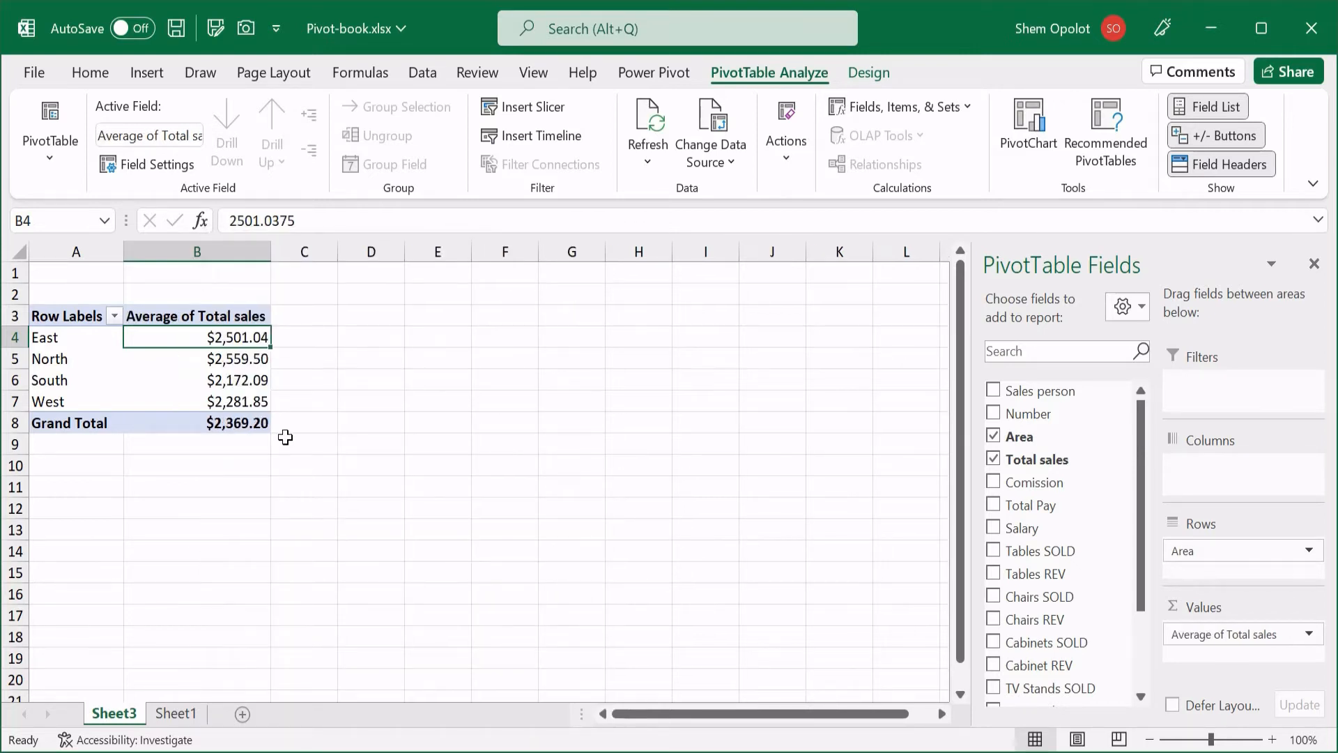
right_click(211, 336)
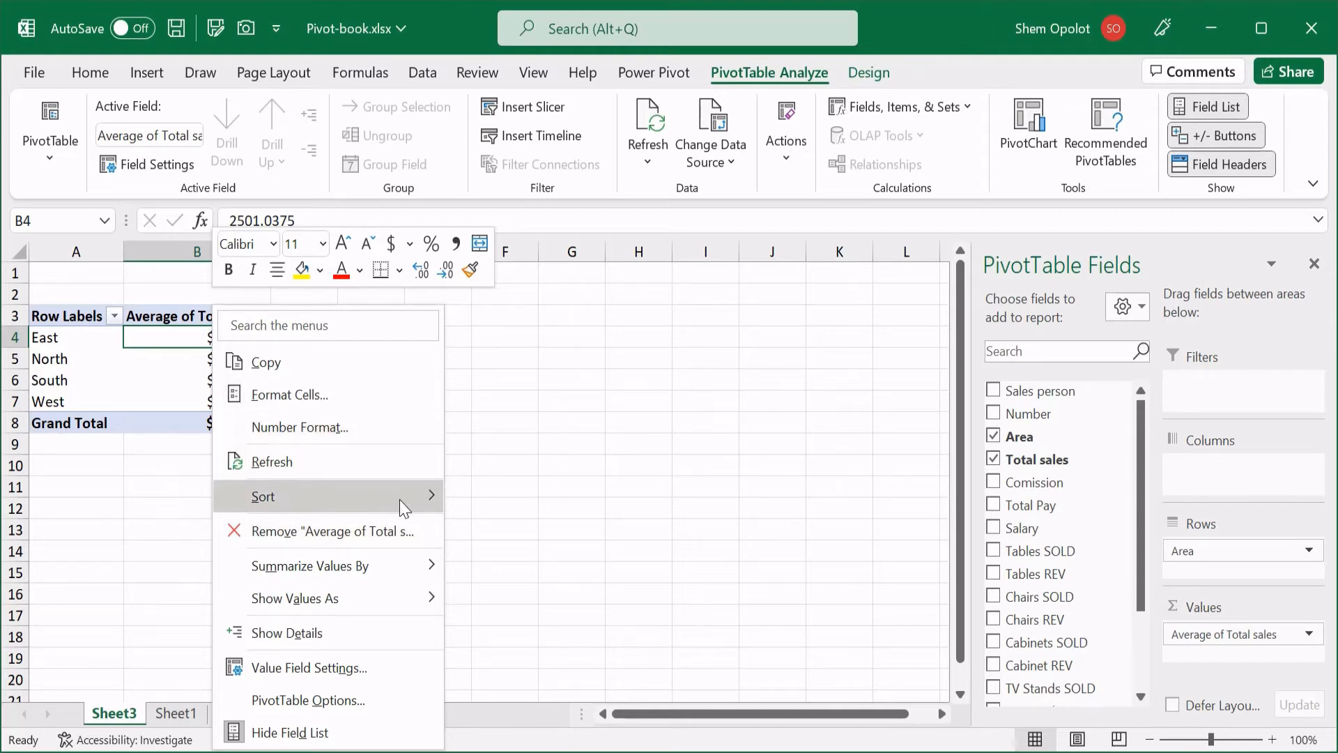
mouse_move(422, 566)
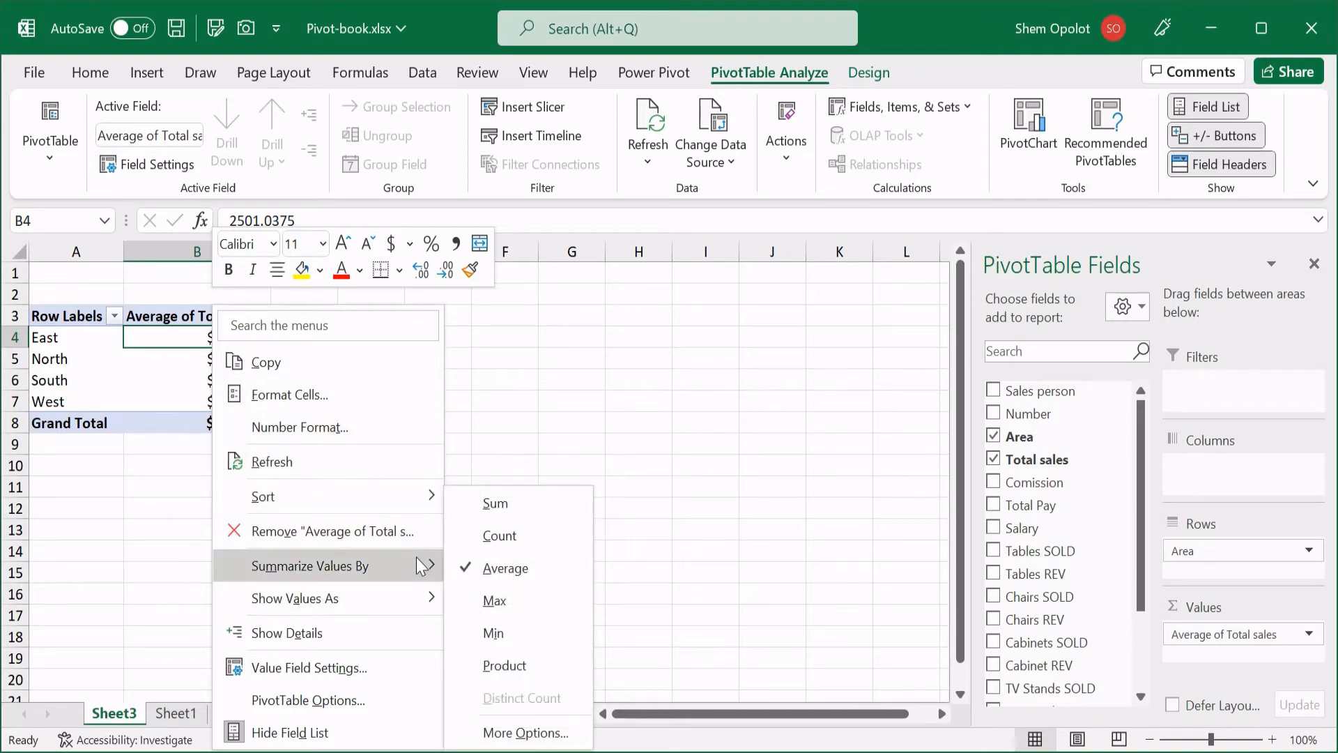
click(497, 506)
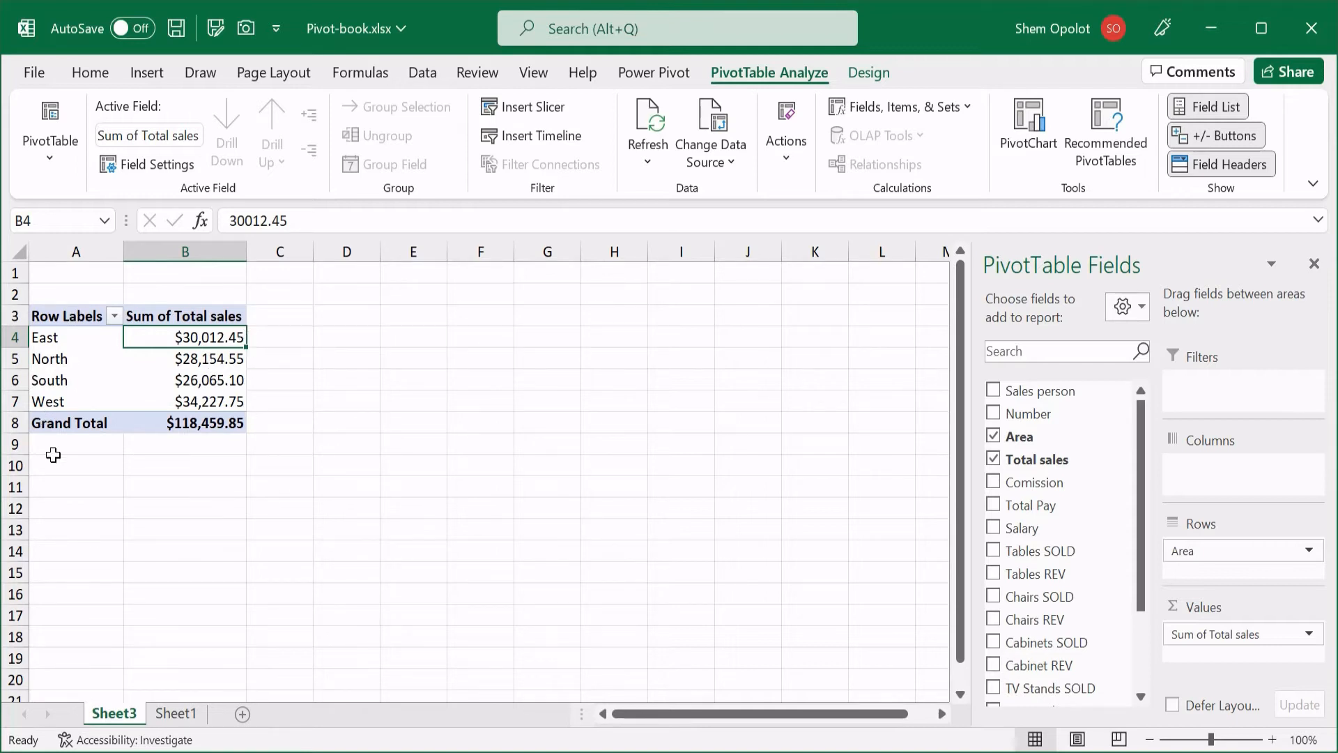
Add the Total sales field to the Values area a second time and select its East value.
mouse_move(237, 374)
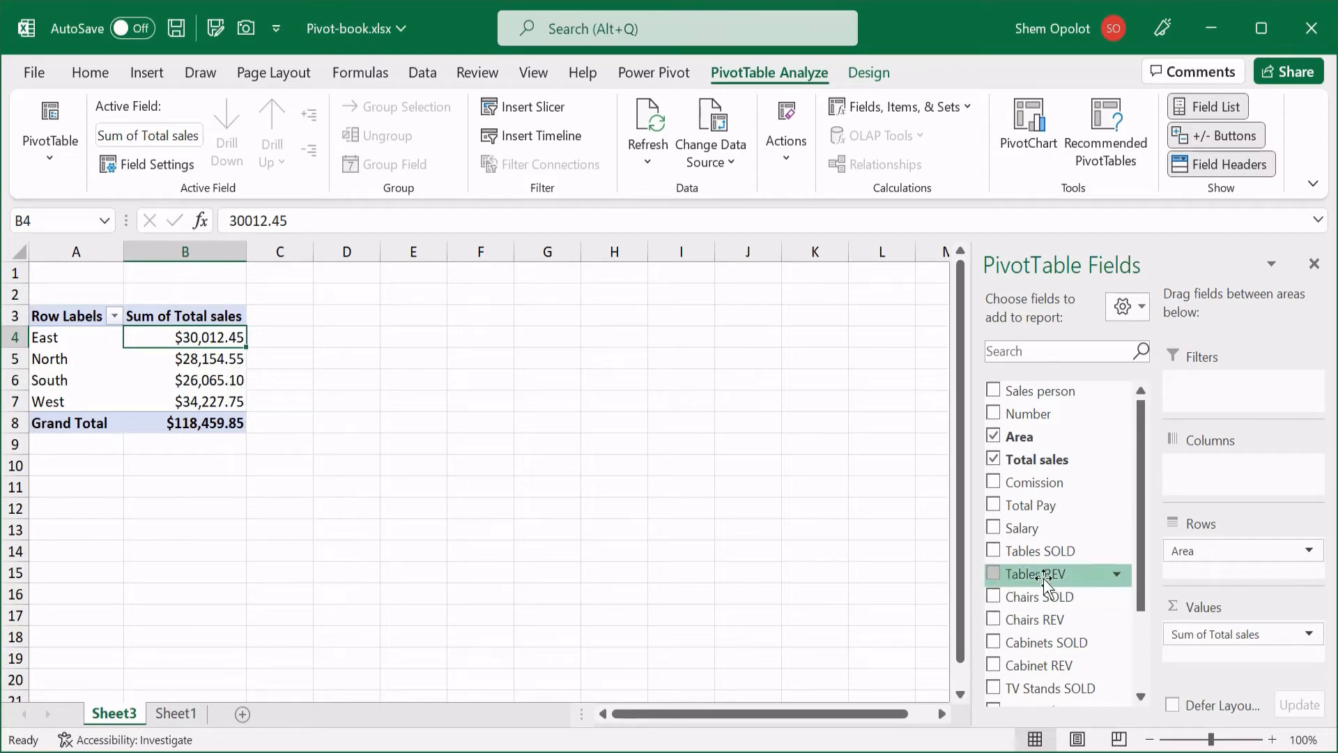
drag(1026, 462, 1234, 665)
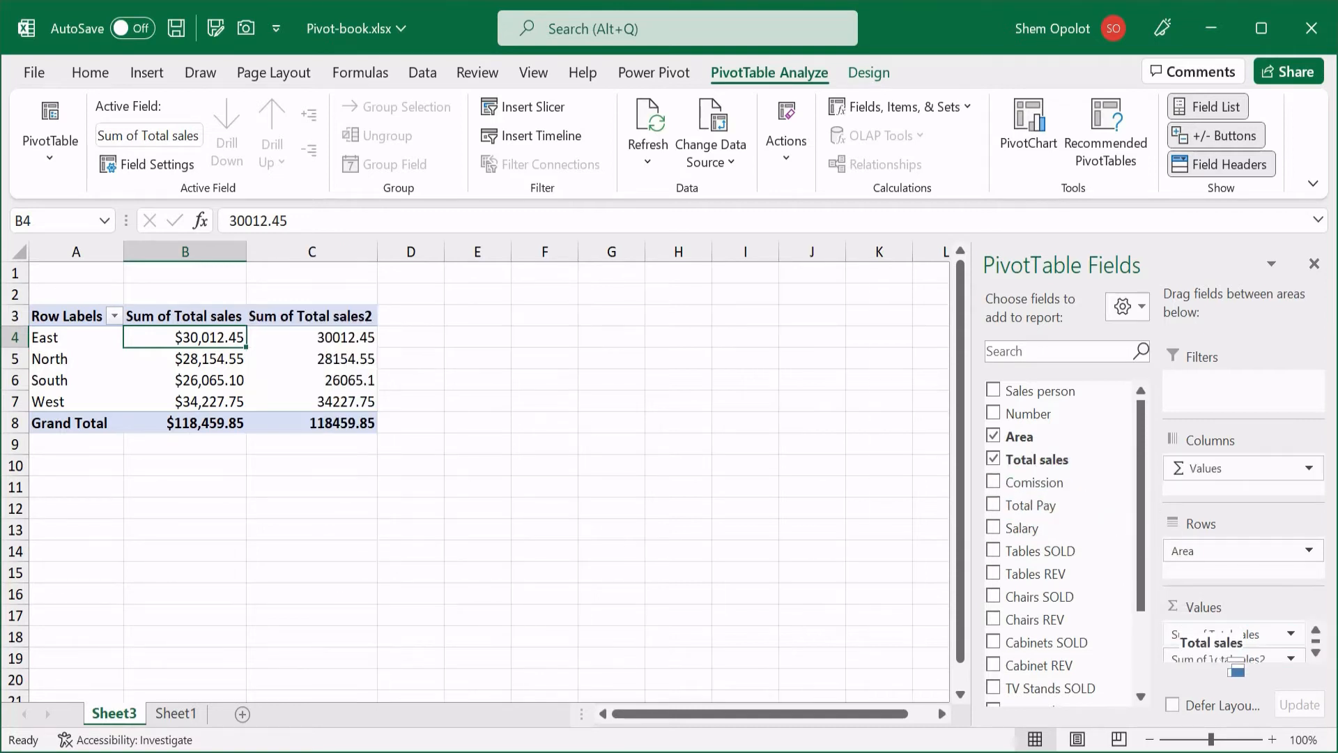
click(322, 341)
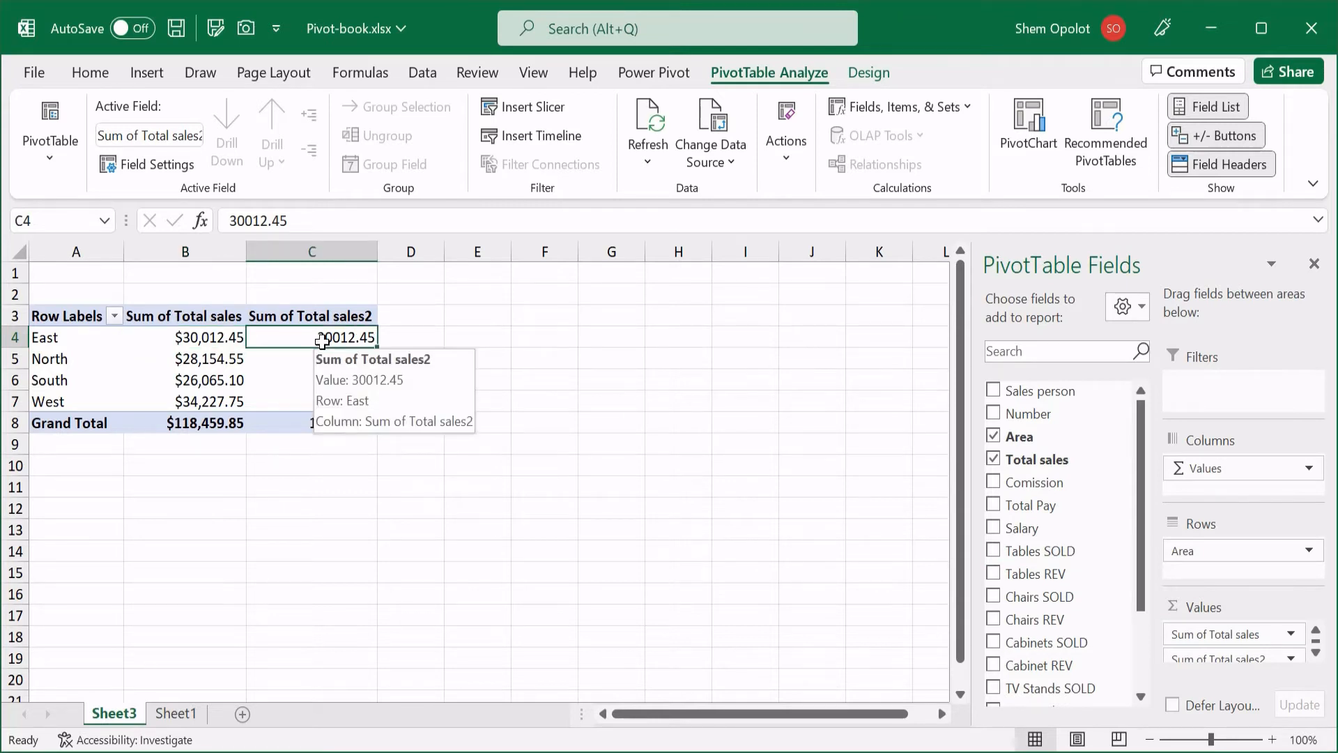
right_click(322, 341)
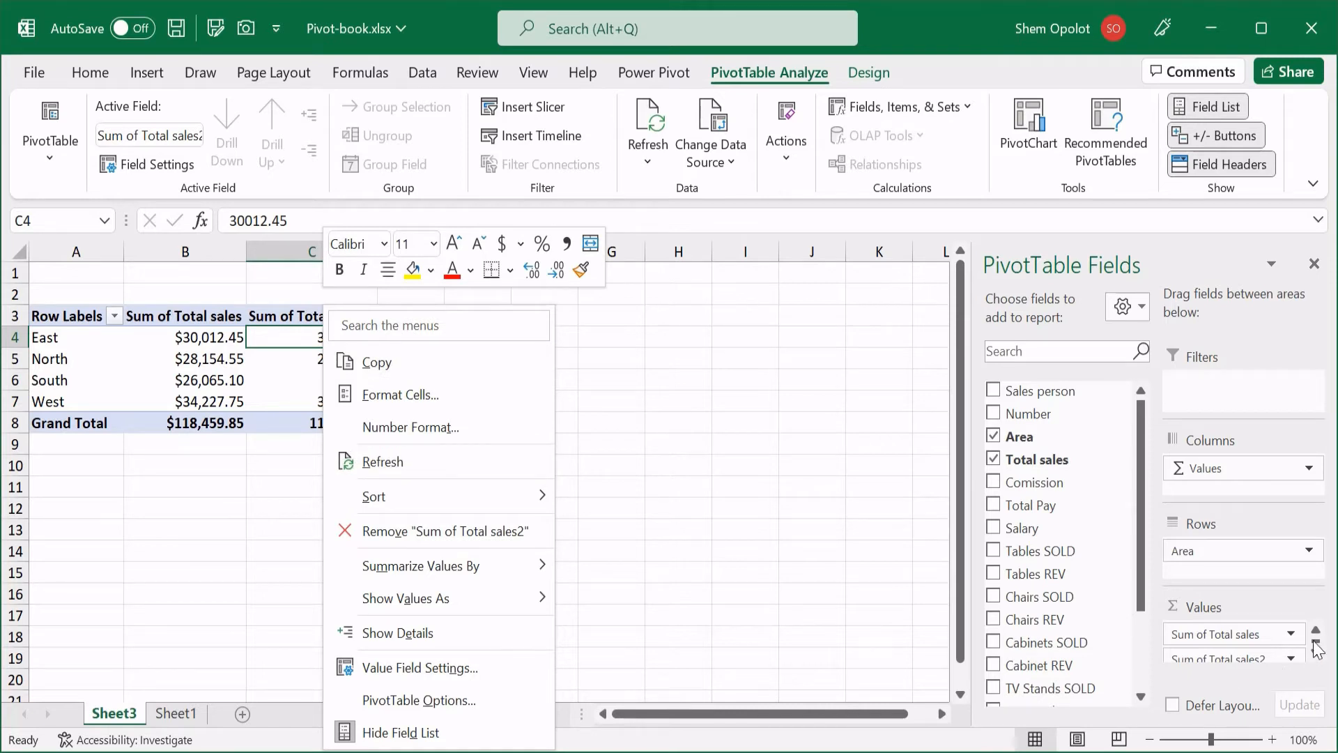
click(1273, 659)
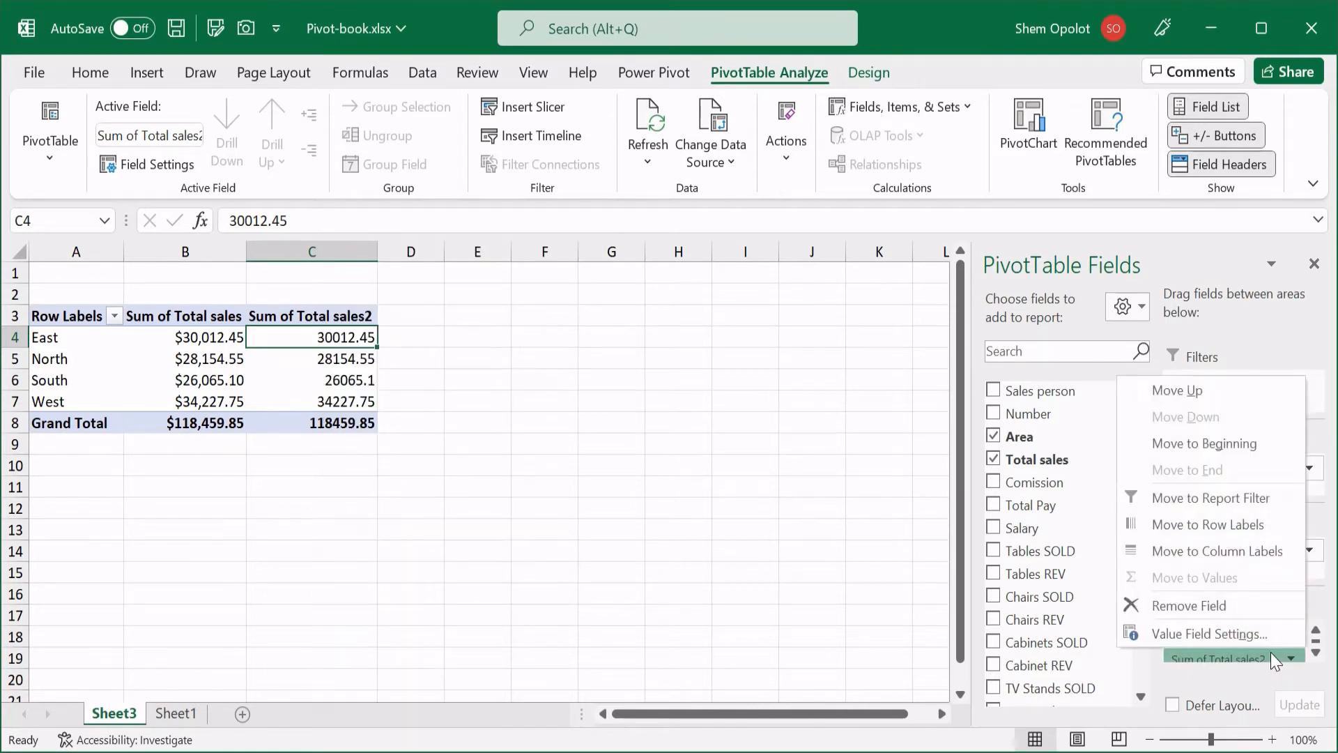
click(1333, 613)
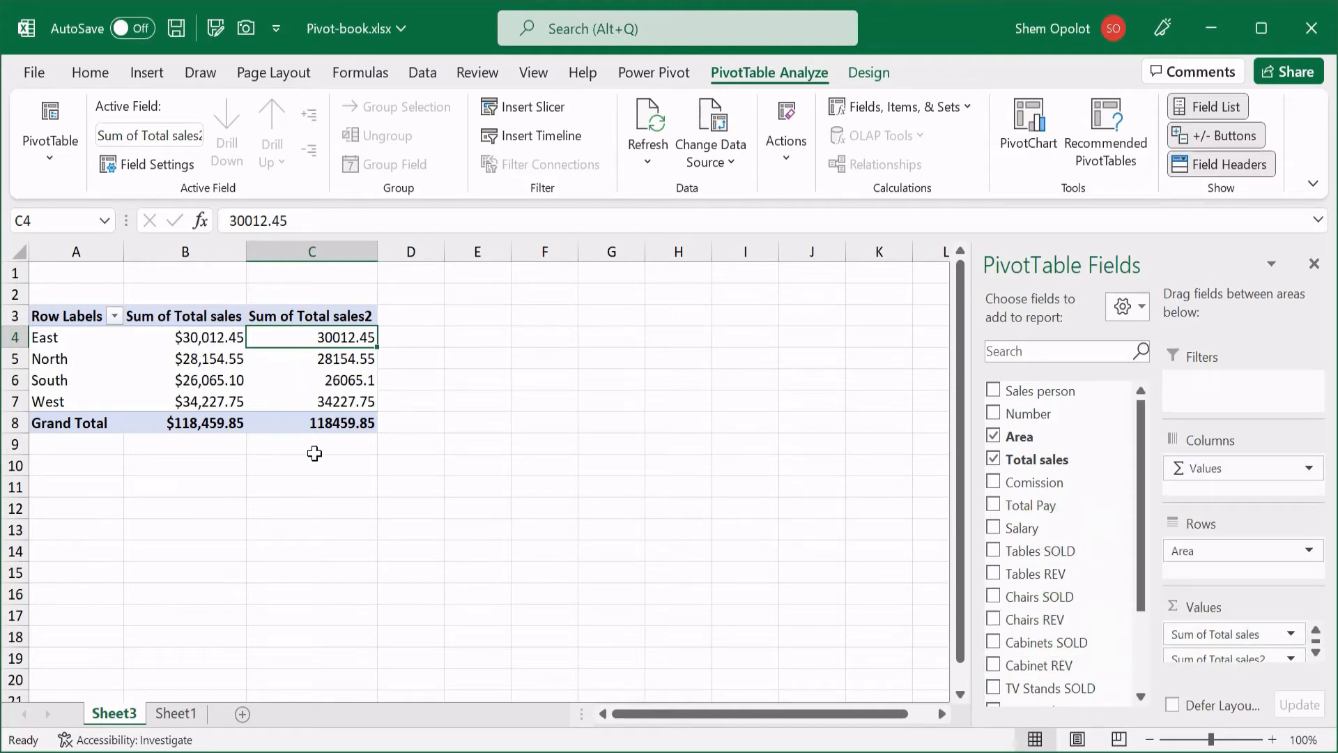
click(1291, 658)
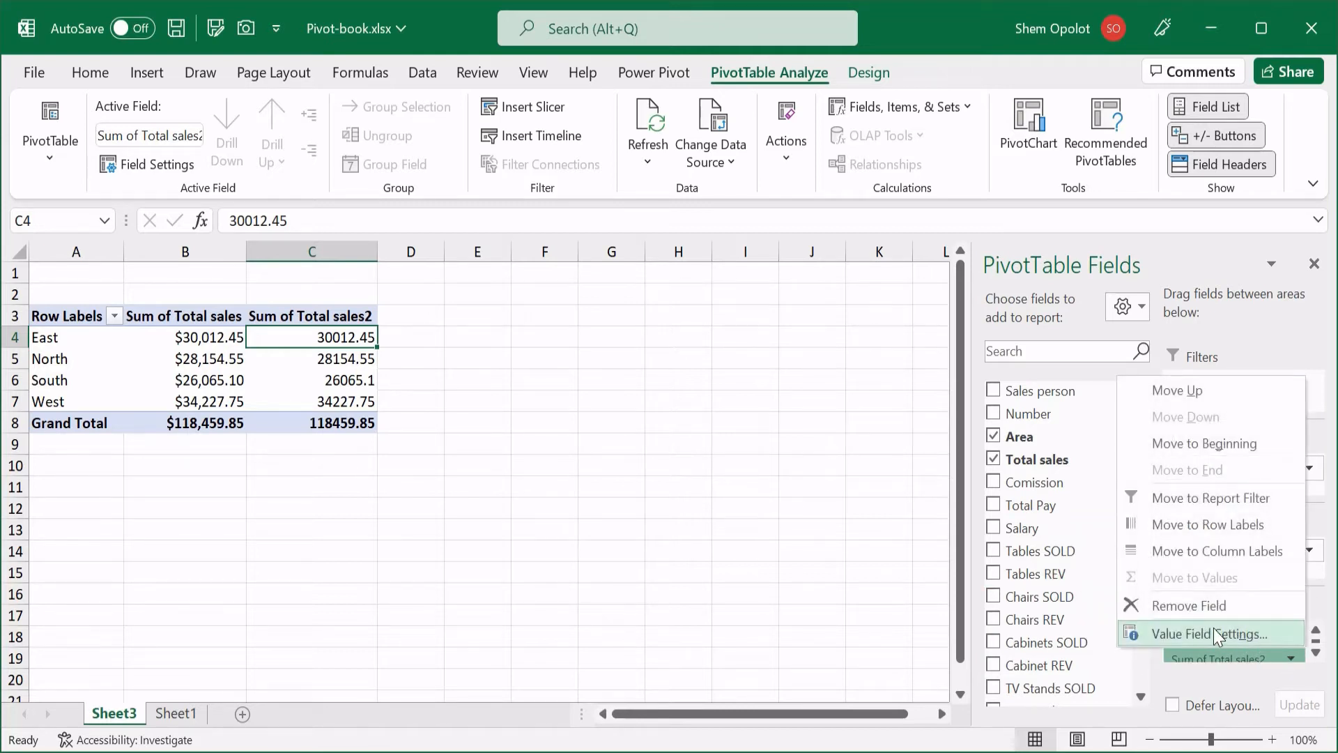
click(879, 551)
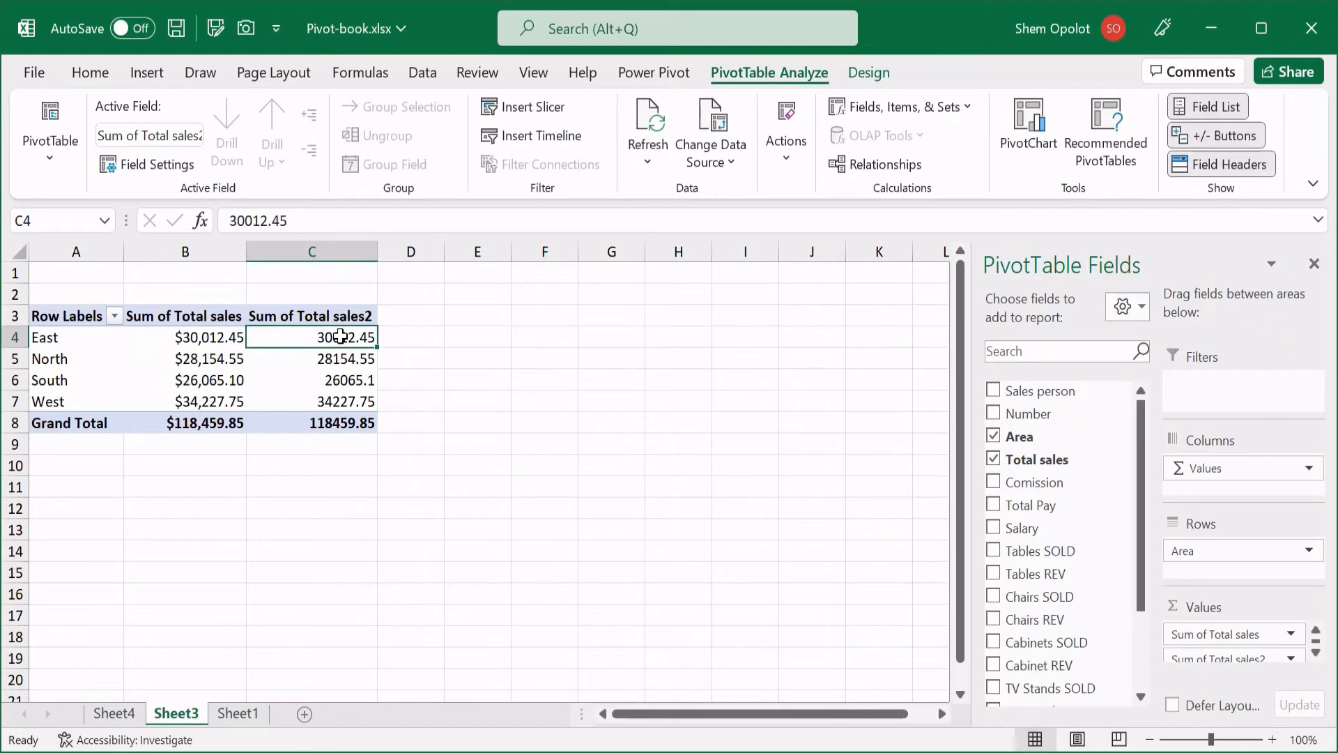
Show the second Total sales column as % of Grand Total and check the share of the West area.
right_click(340, 337)
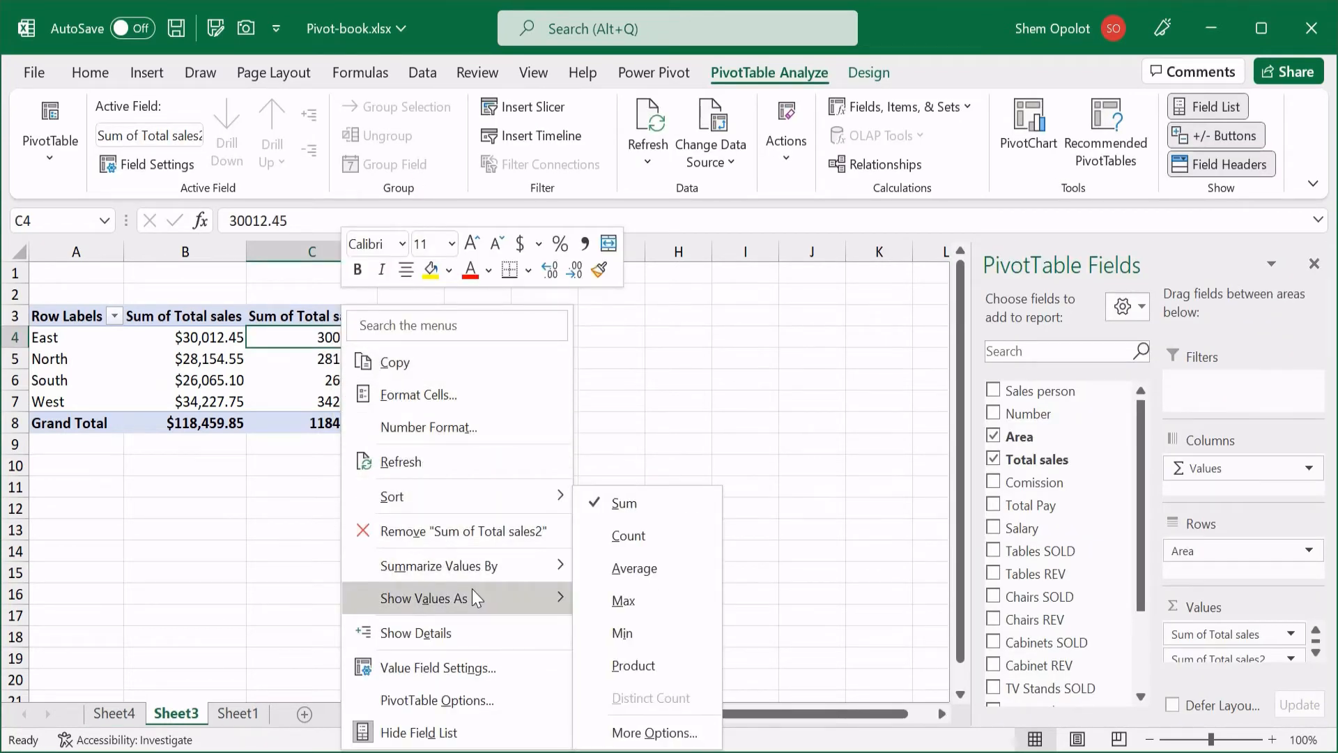
mouse_move(473, 589)
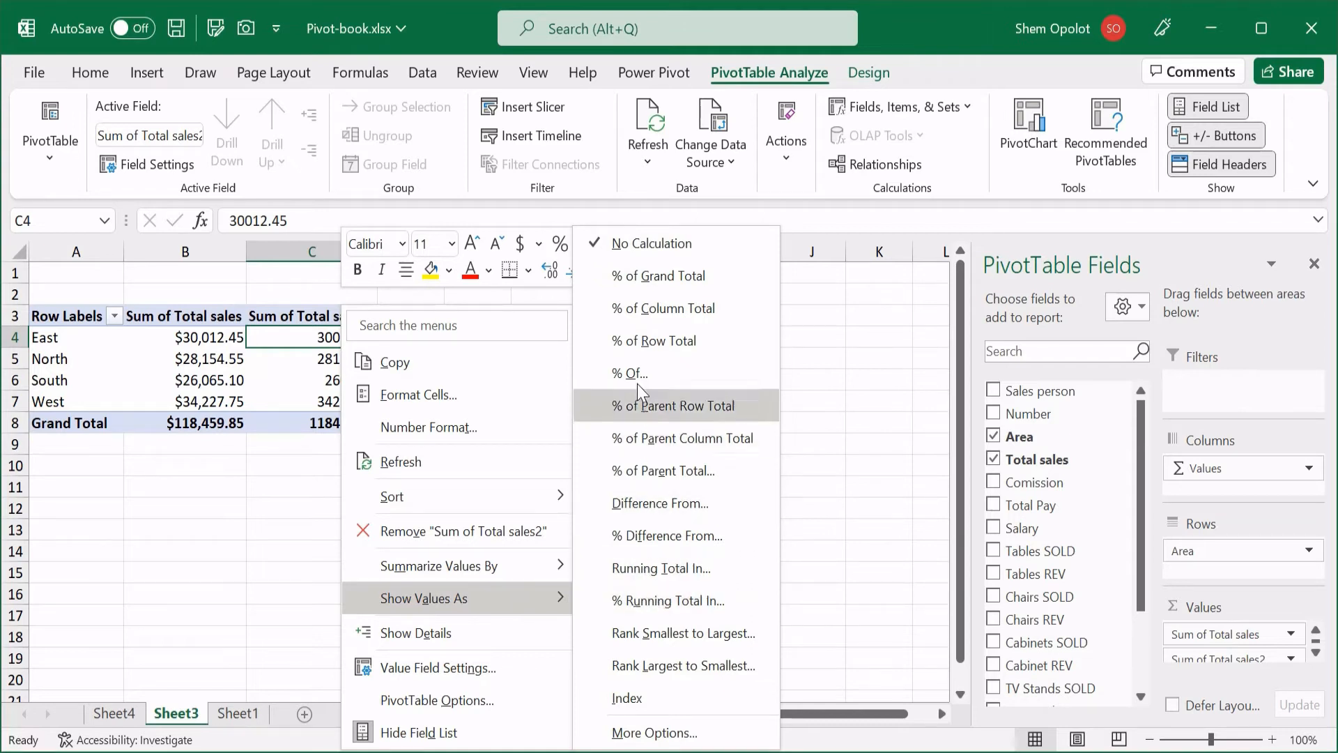
click(662, 276)
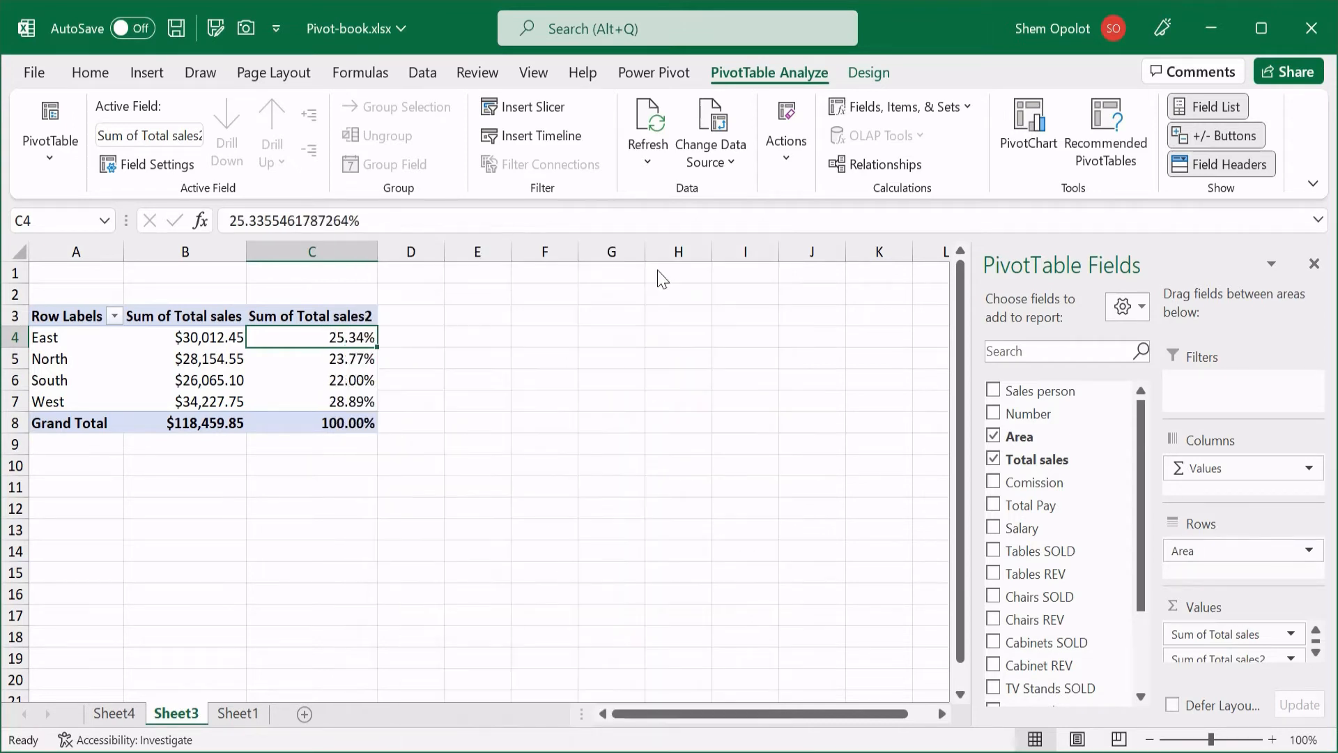
click(423, 495)
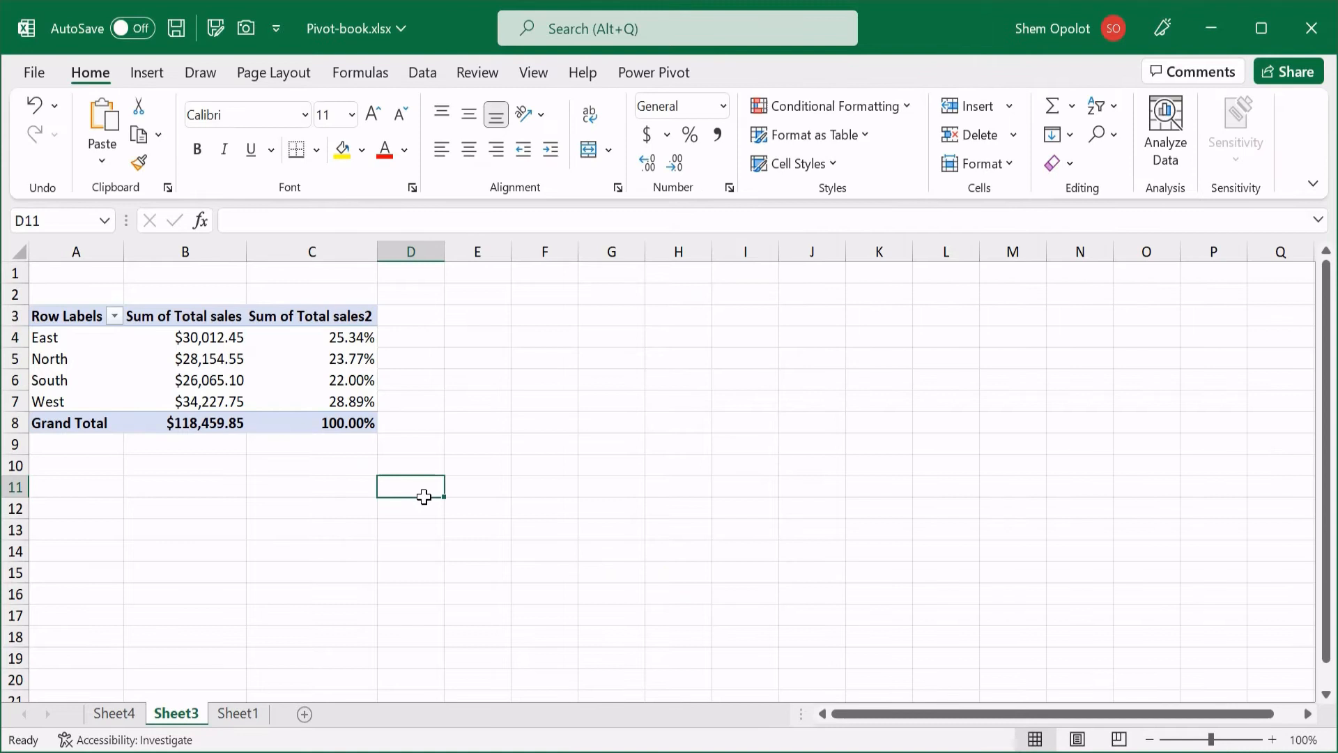
click(315, 343)
click(83, 403)
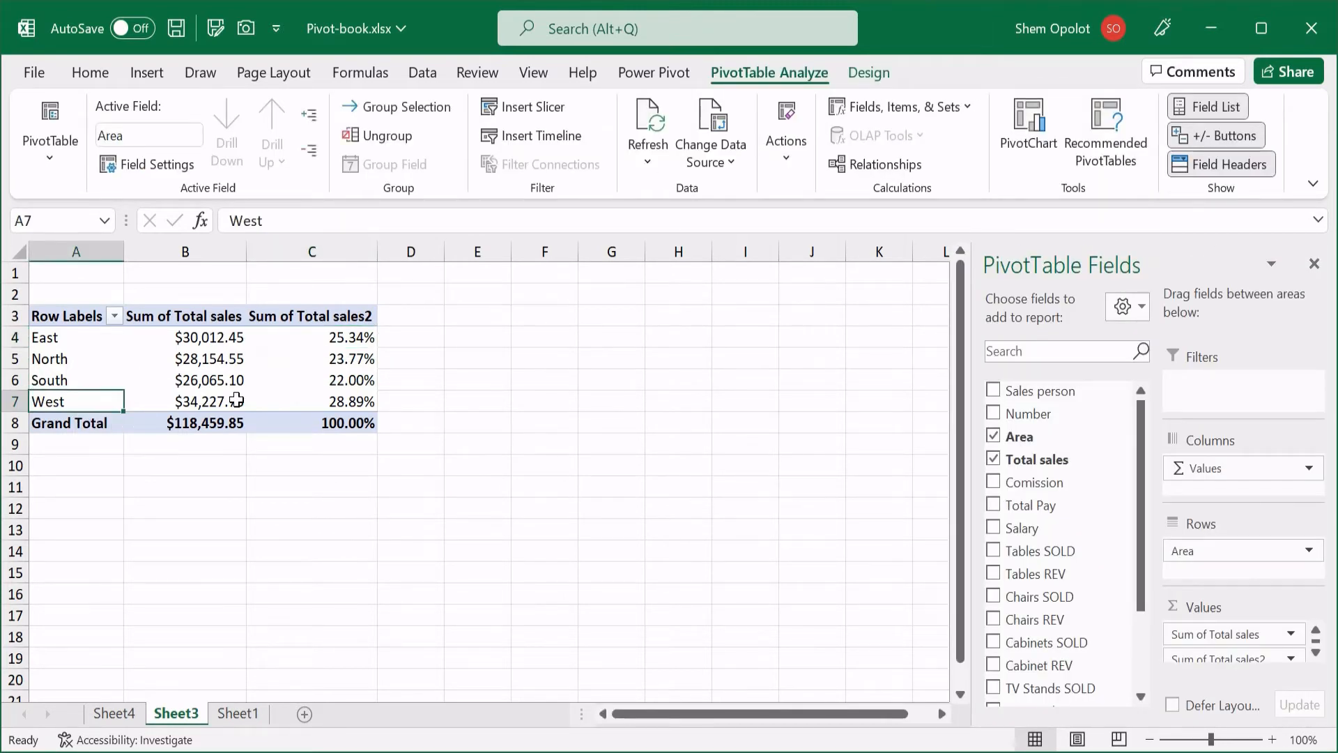
click(316, 408)
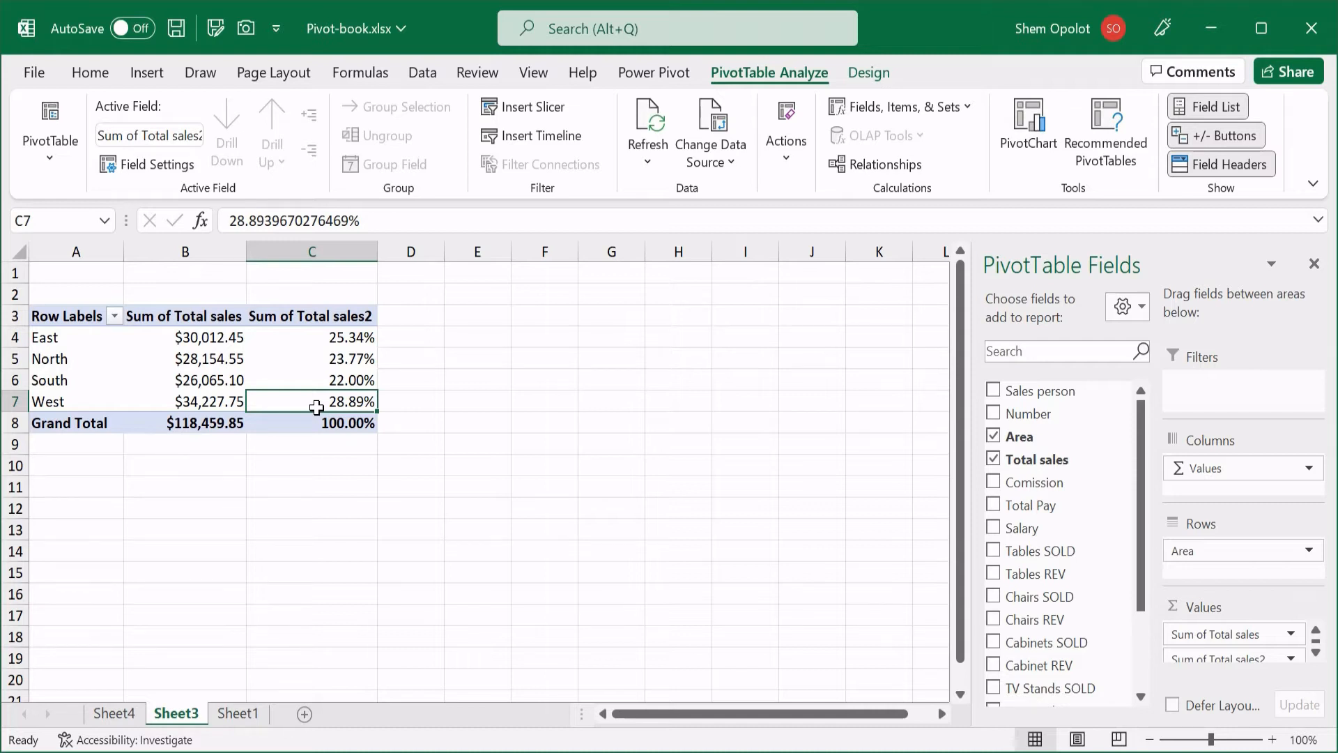
Rename the second Total sales column header in C3 to "Sales %".
click(301, 321)
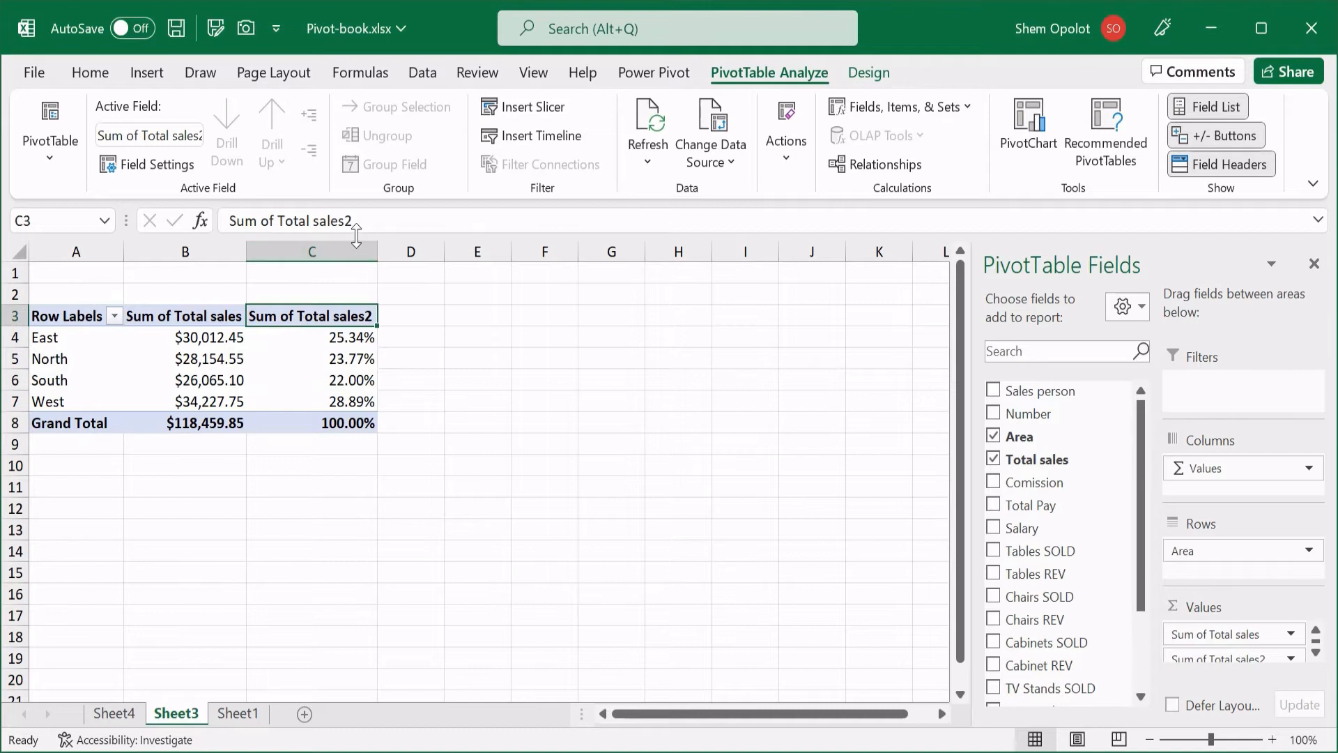
click(259, 209)
triple_click(259, 209)
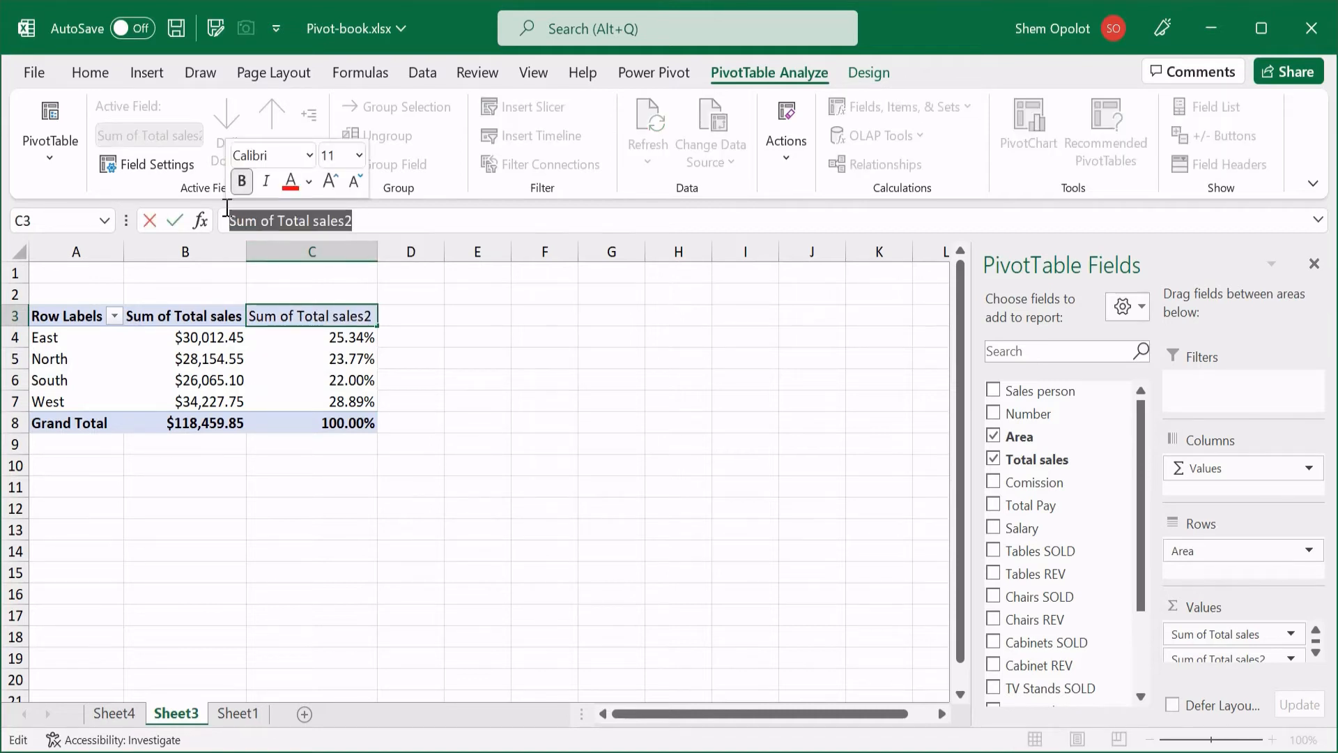
text(Sales %)
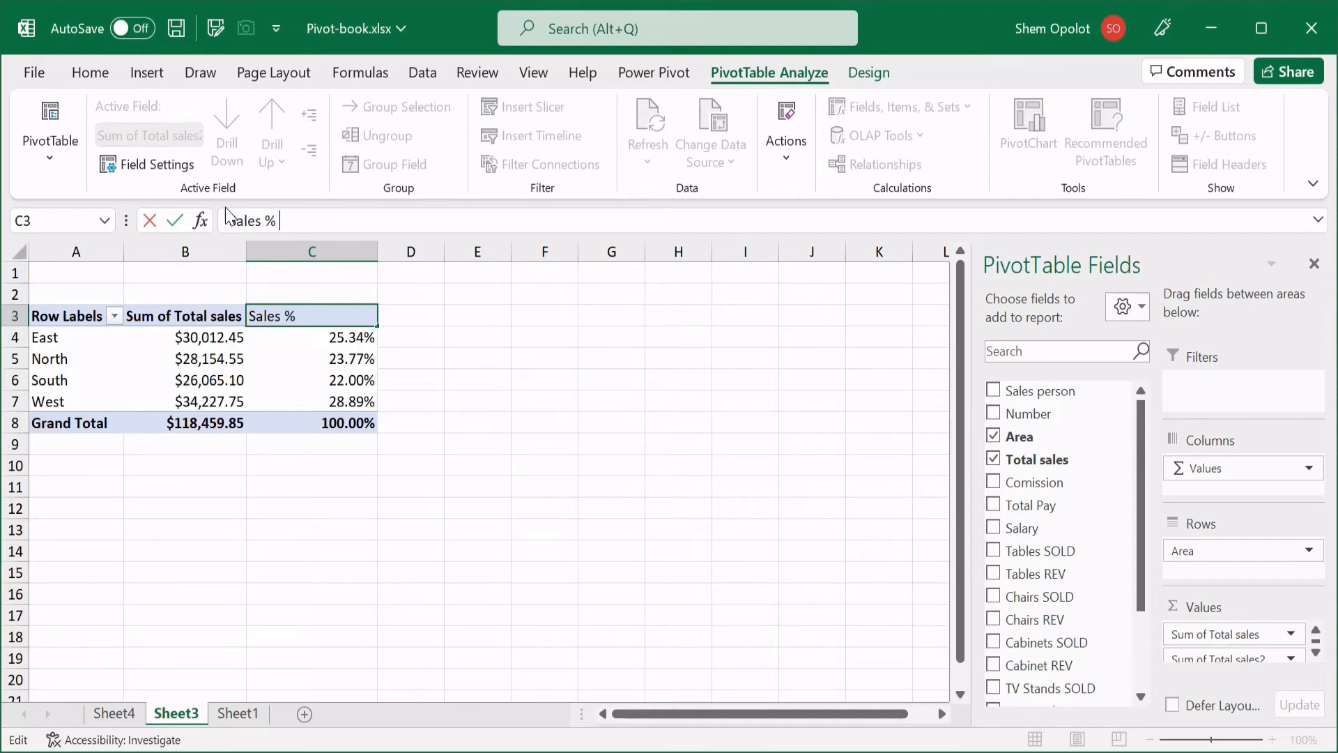
key(Return)
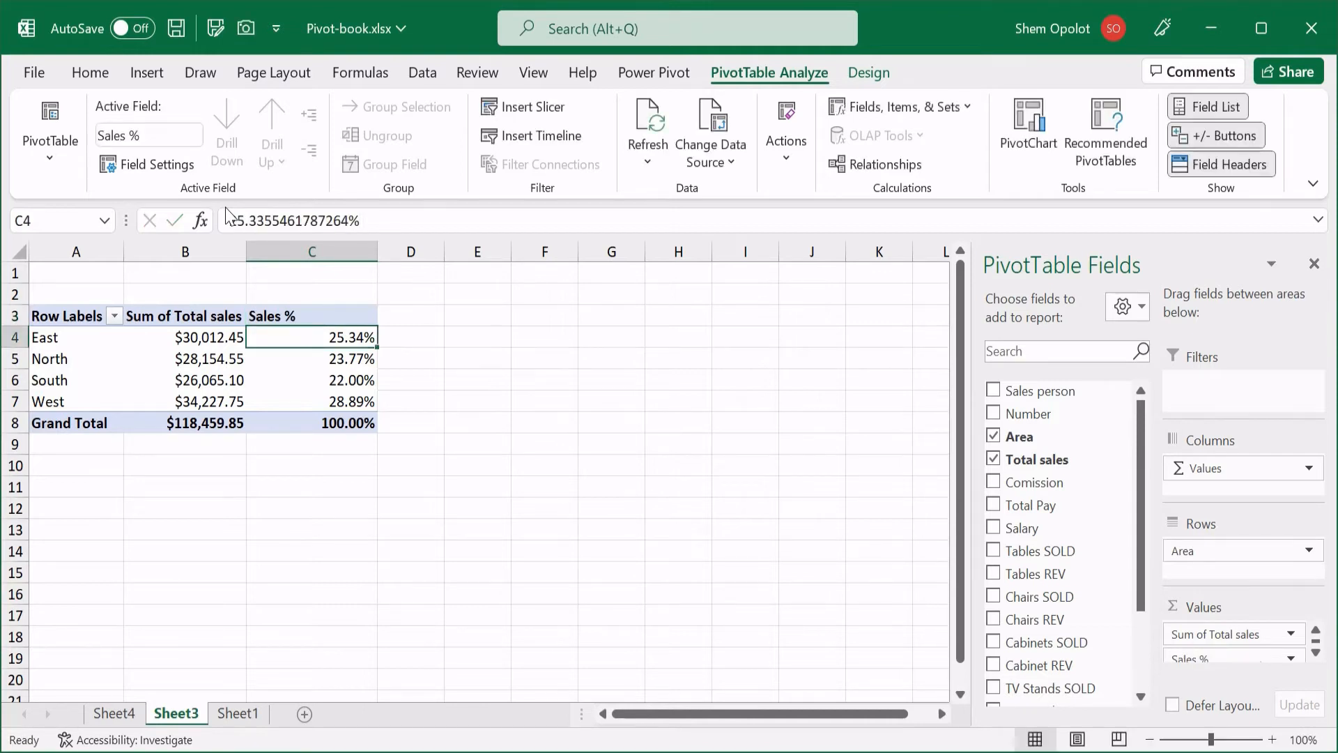
click(346, 440)
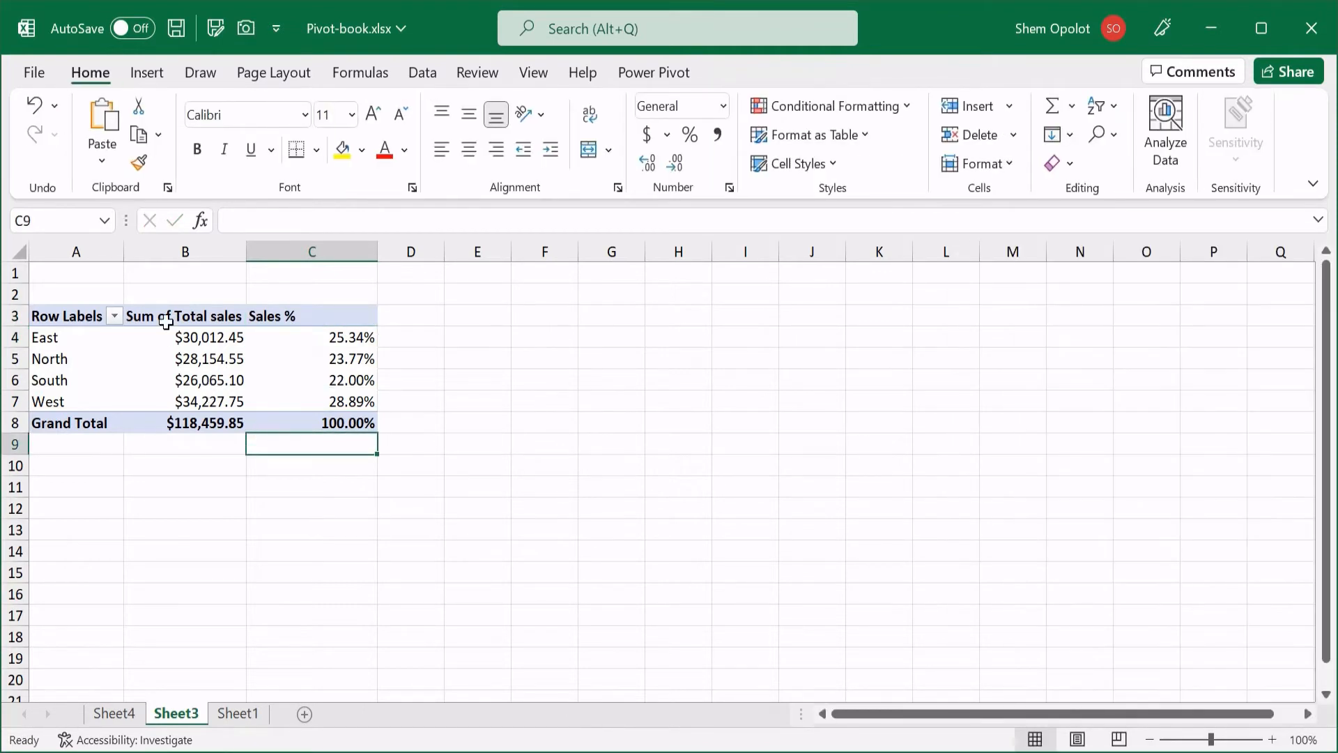
Select the East value in the Sales % column and review its Show Values As calculation options.
click(328, 339)
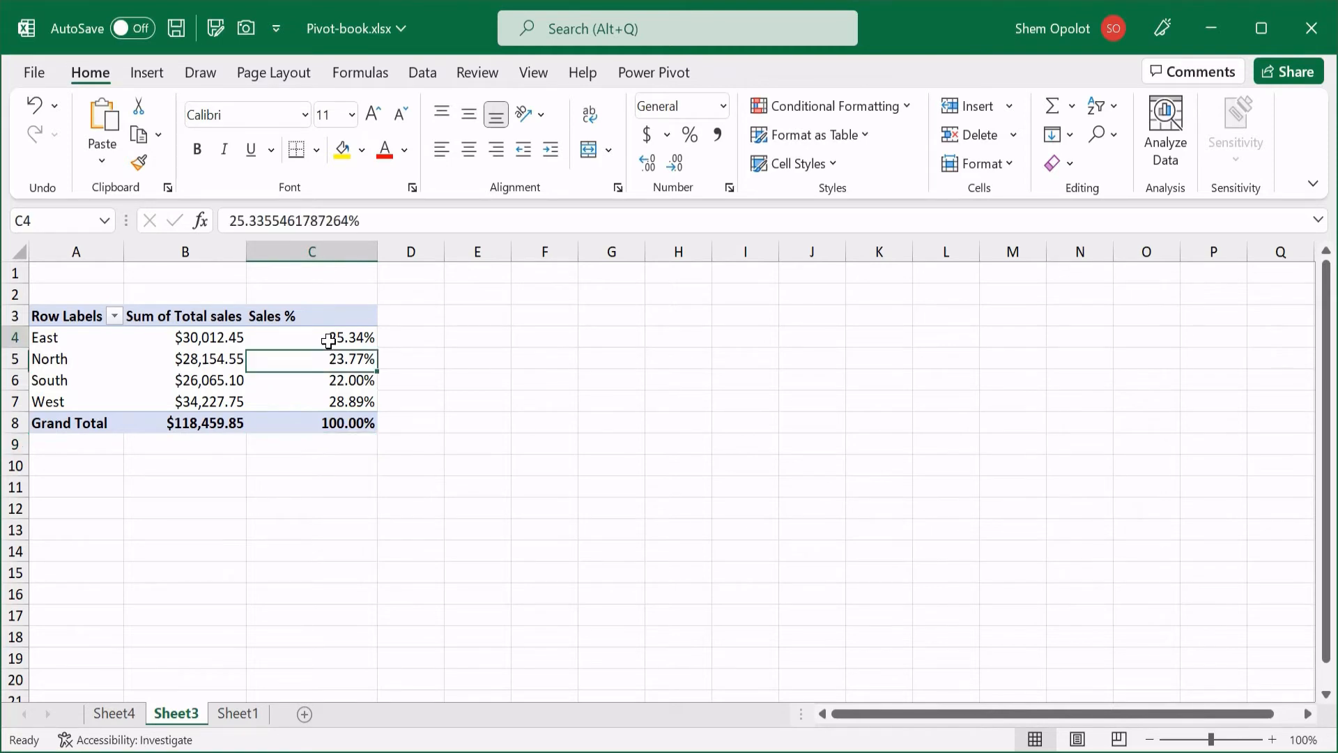
mouse_move(321, 424)
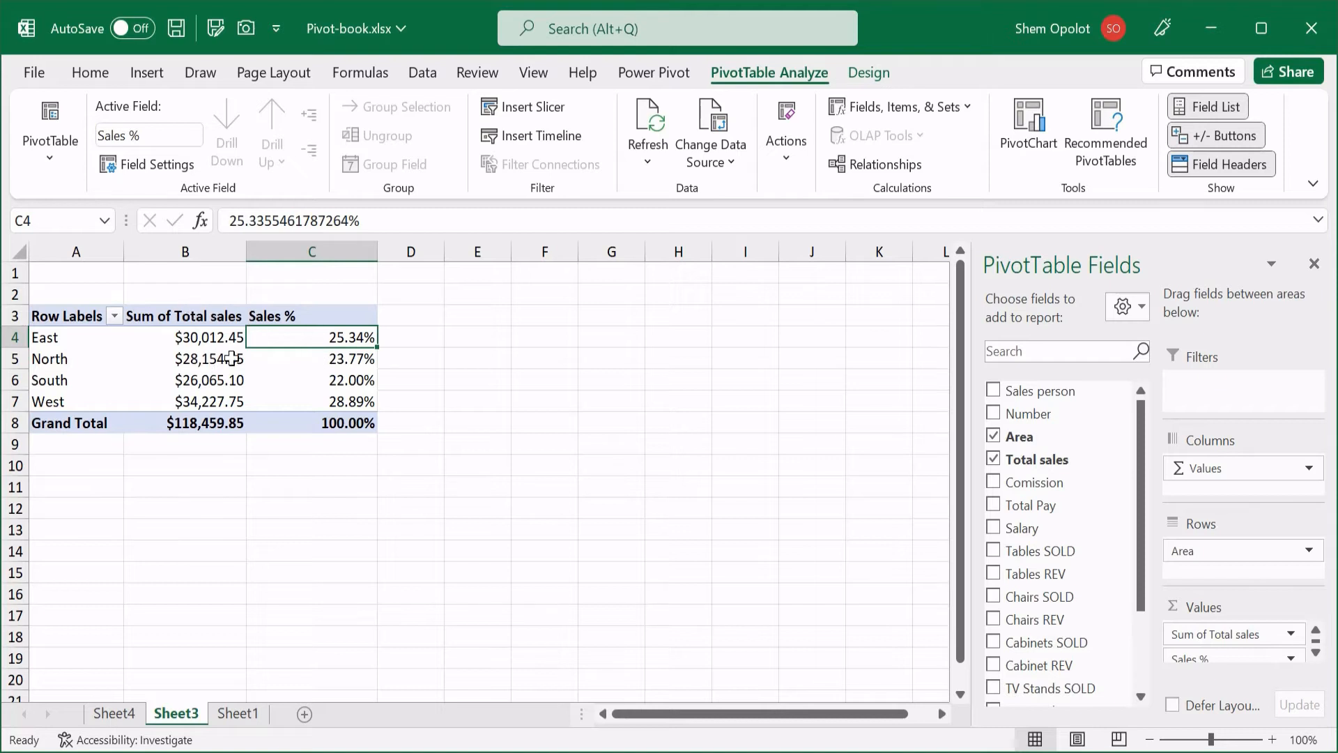
right_click(301, 337)
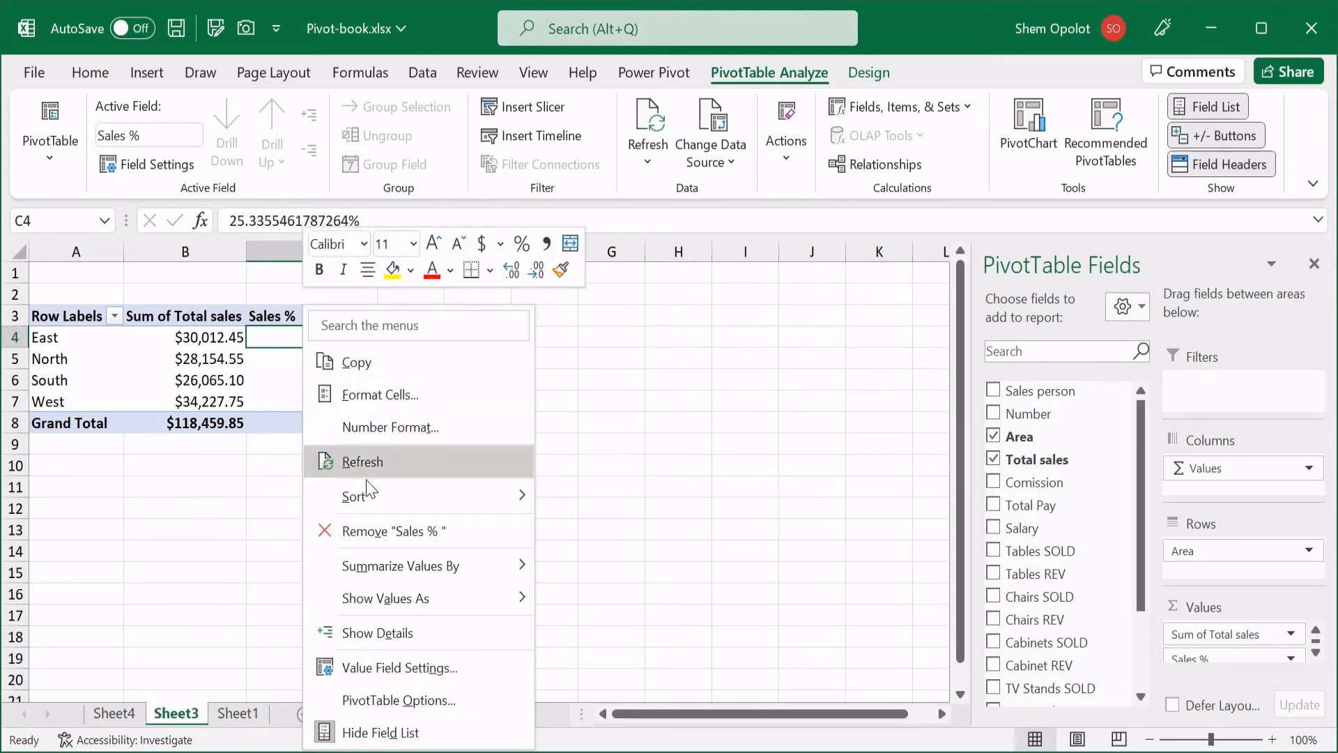
mouse_move(494, 595)
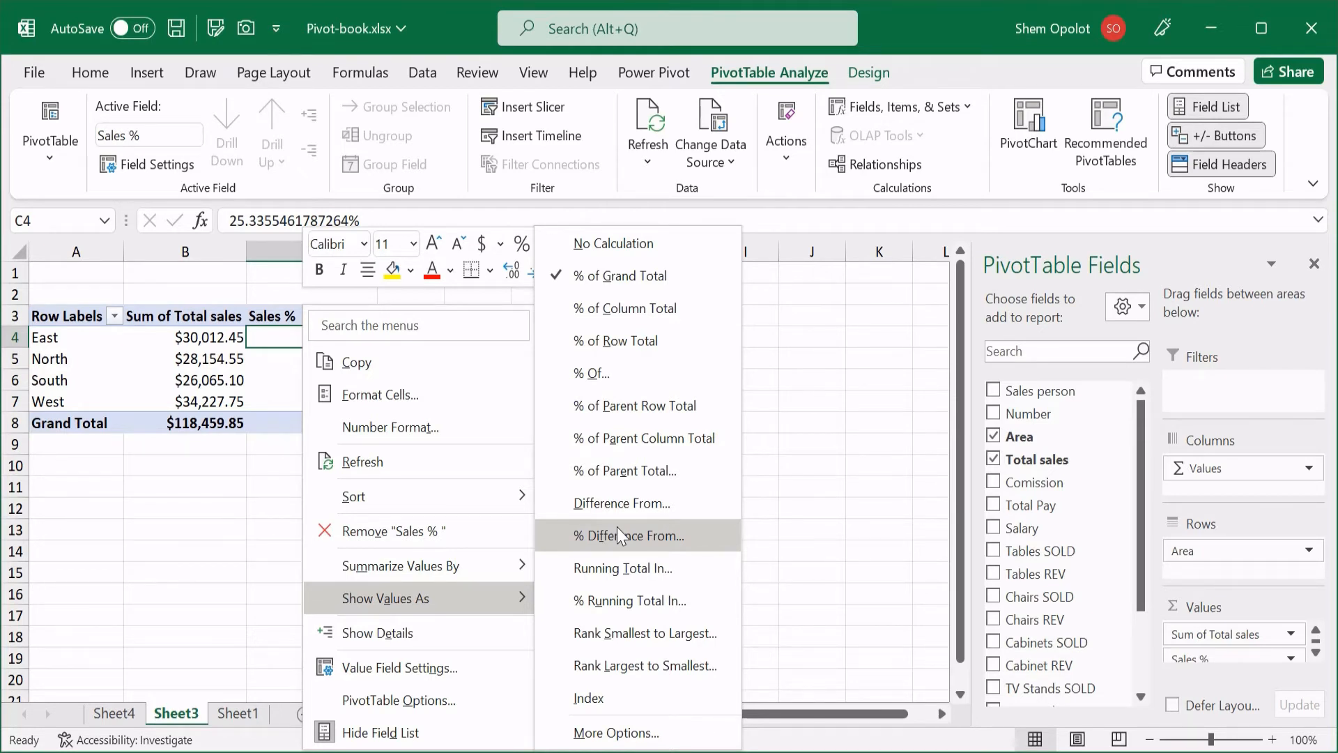
click(185, 602)
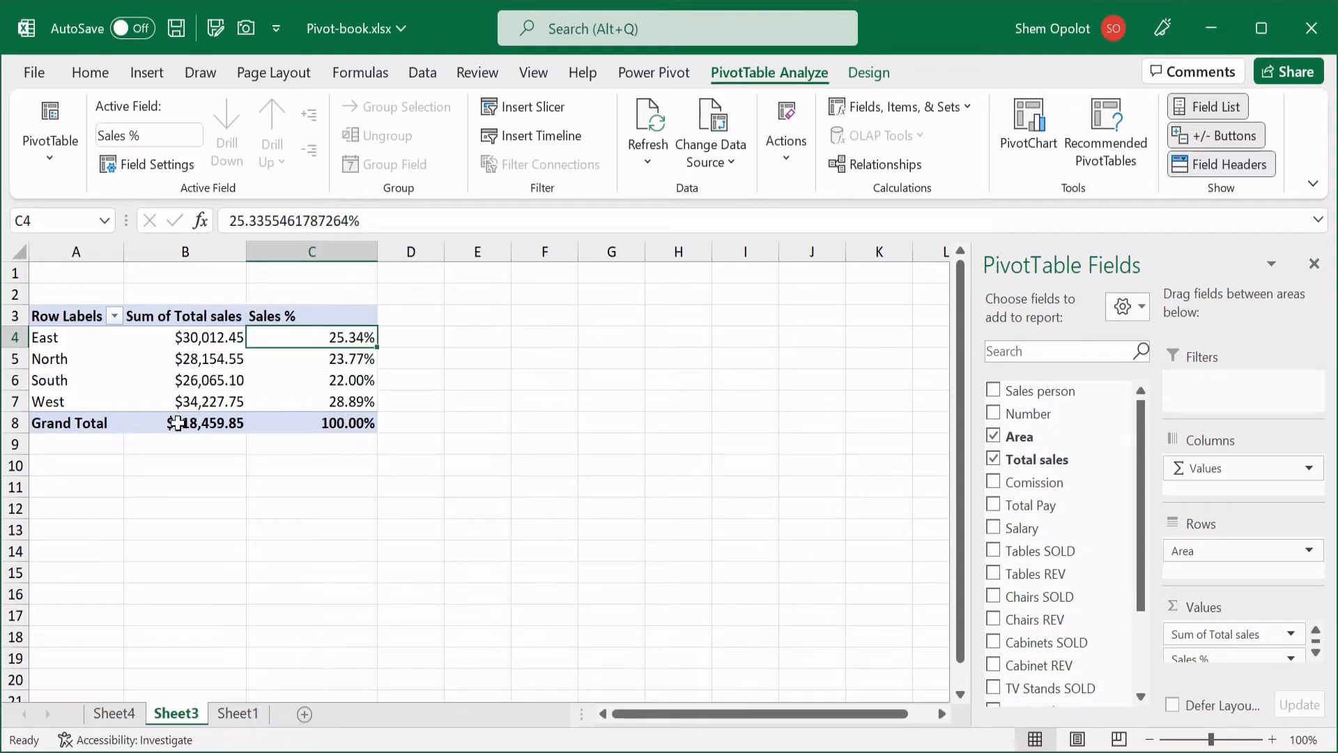
Select the South area's total sales value and review the PivotTable's Subtotals options.
click(239, 375)
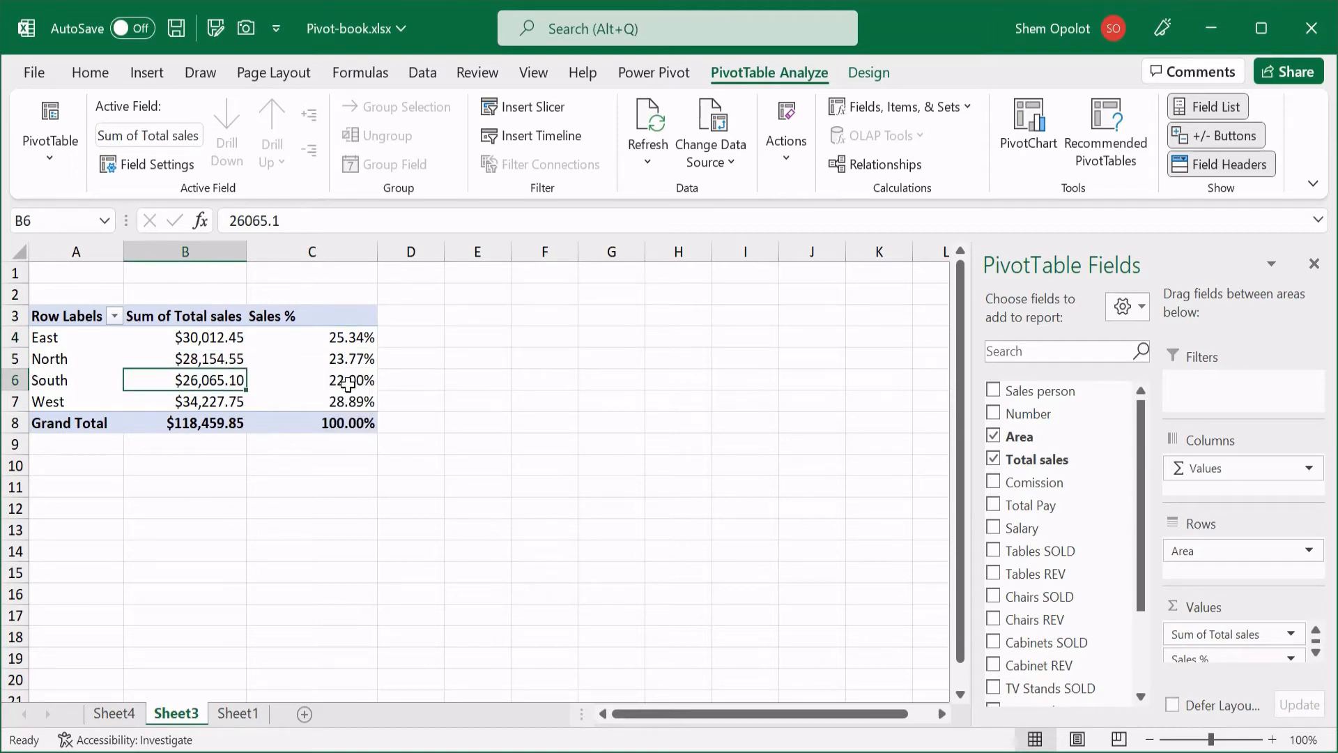
click(868, 78)
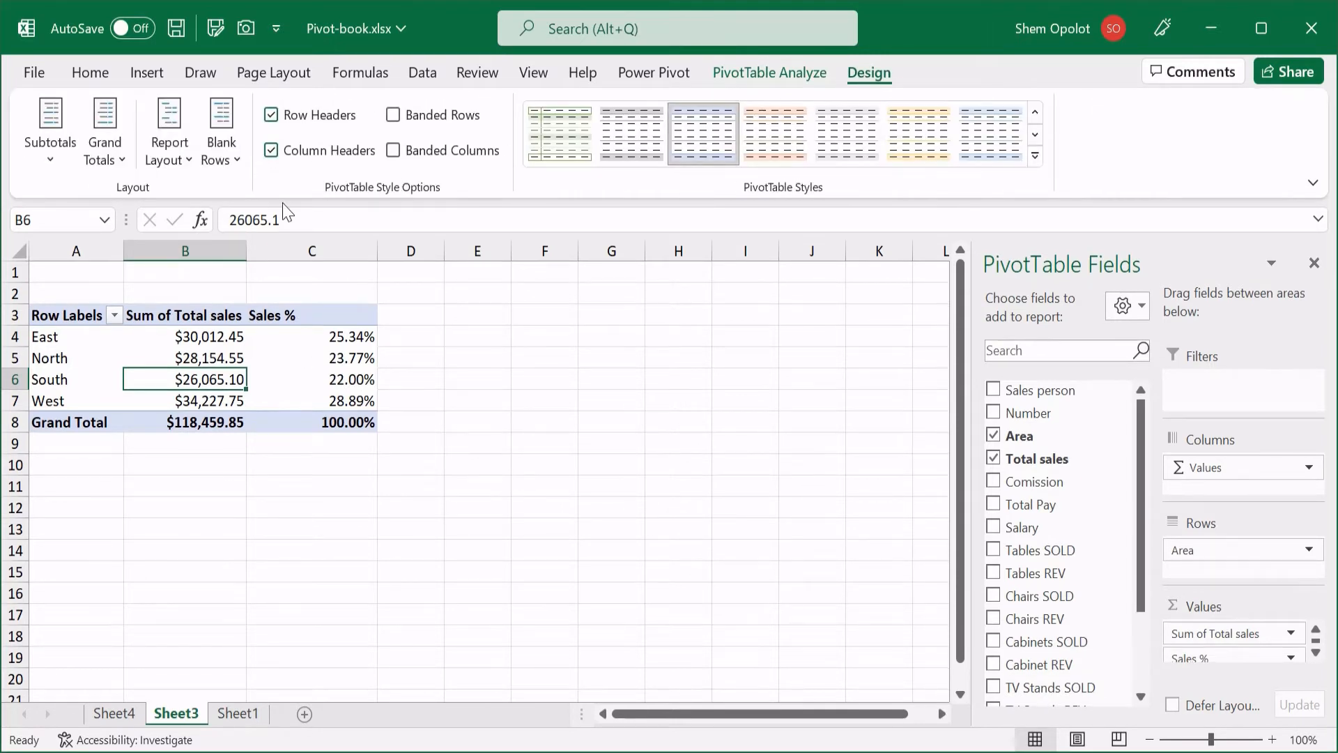
click(56, 157)
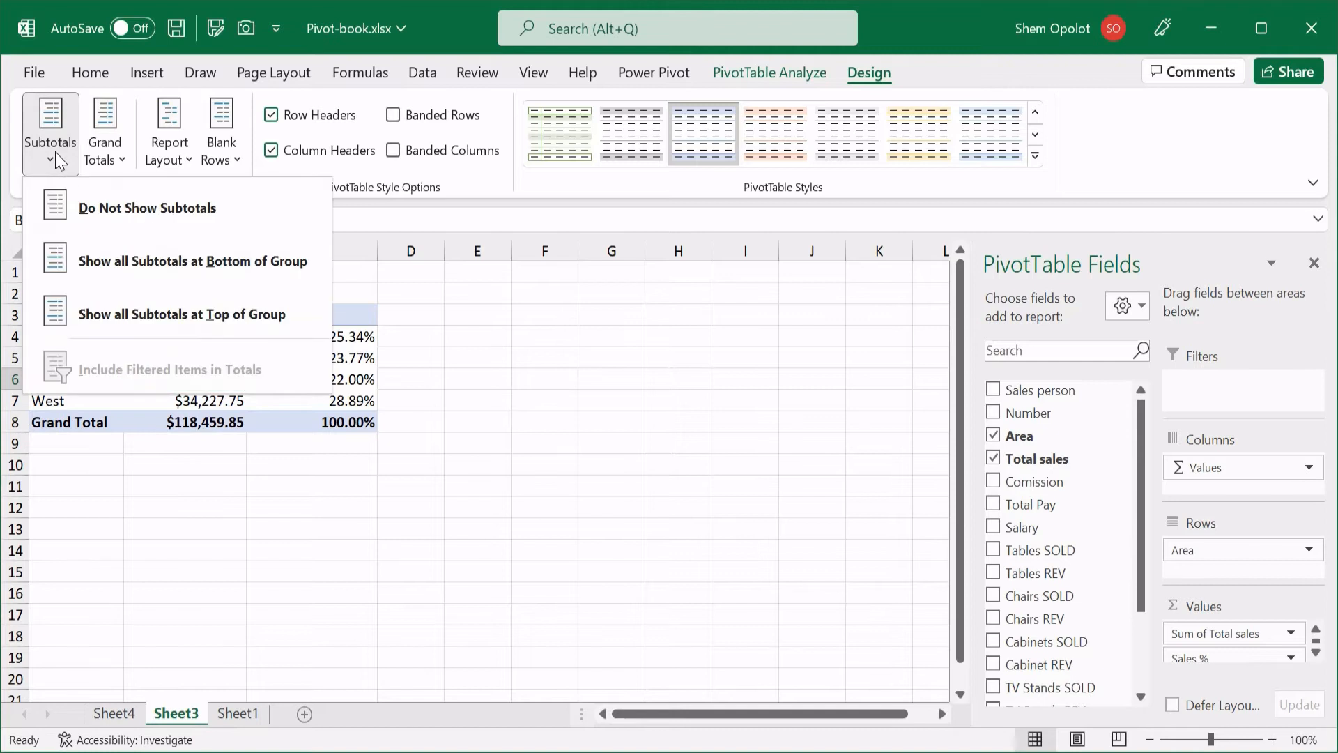
click(56, 156)
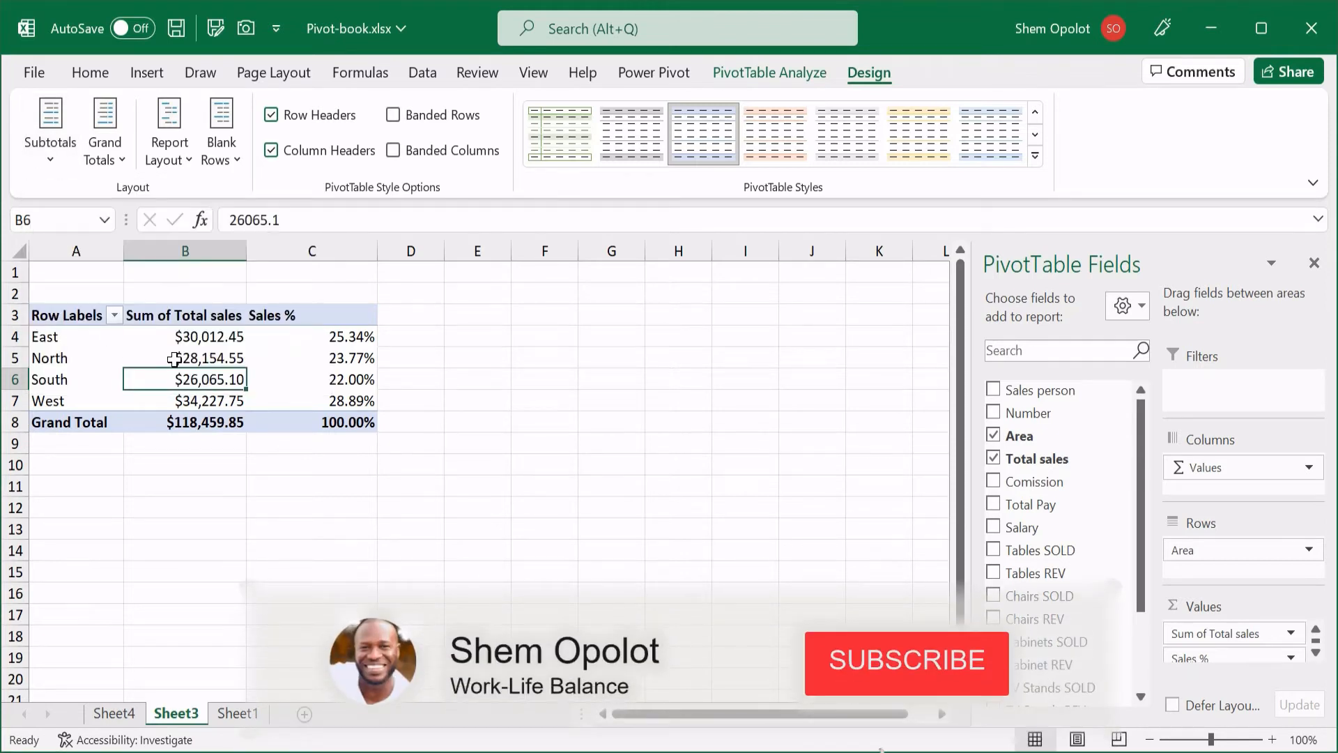
Add the Total Items Sold field to the Rows area below Area and look through the item rows of each area.
mouse_move(220, 361)
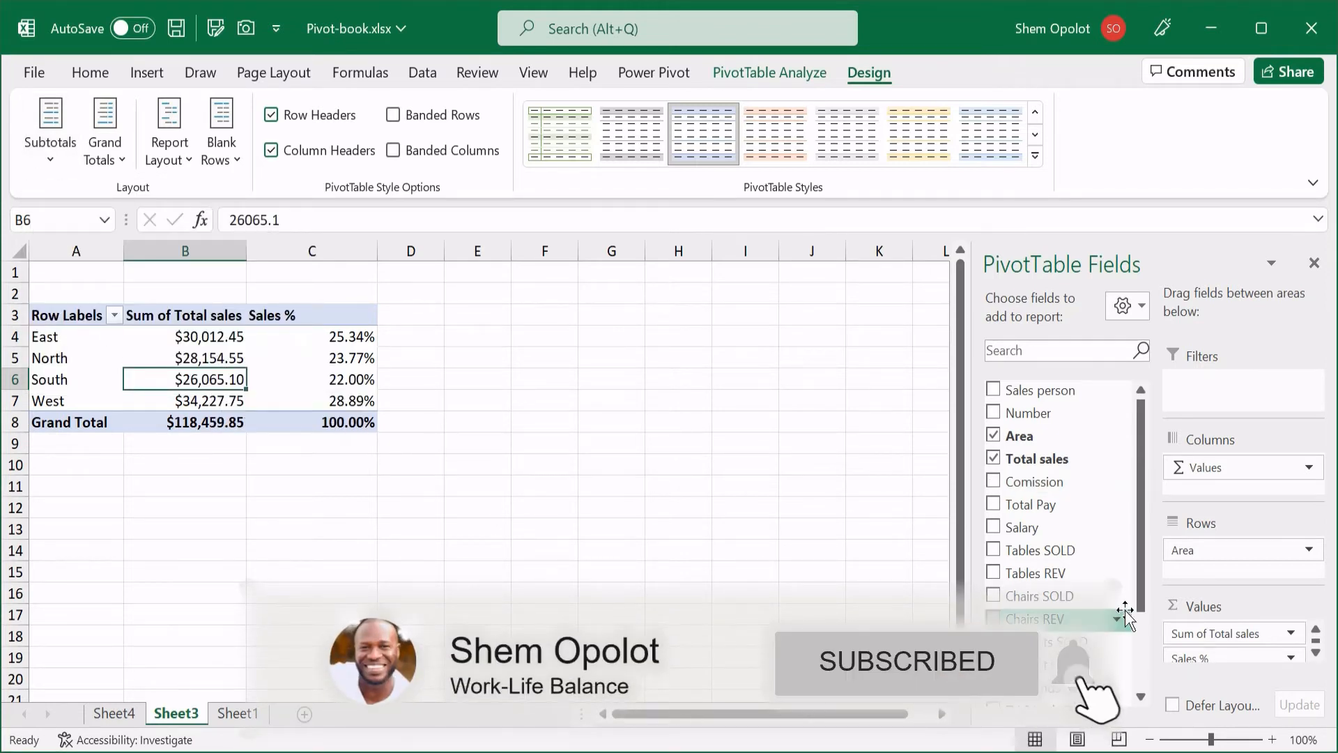
scroll(1122, 614, down, 3)
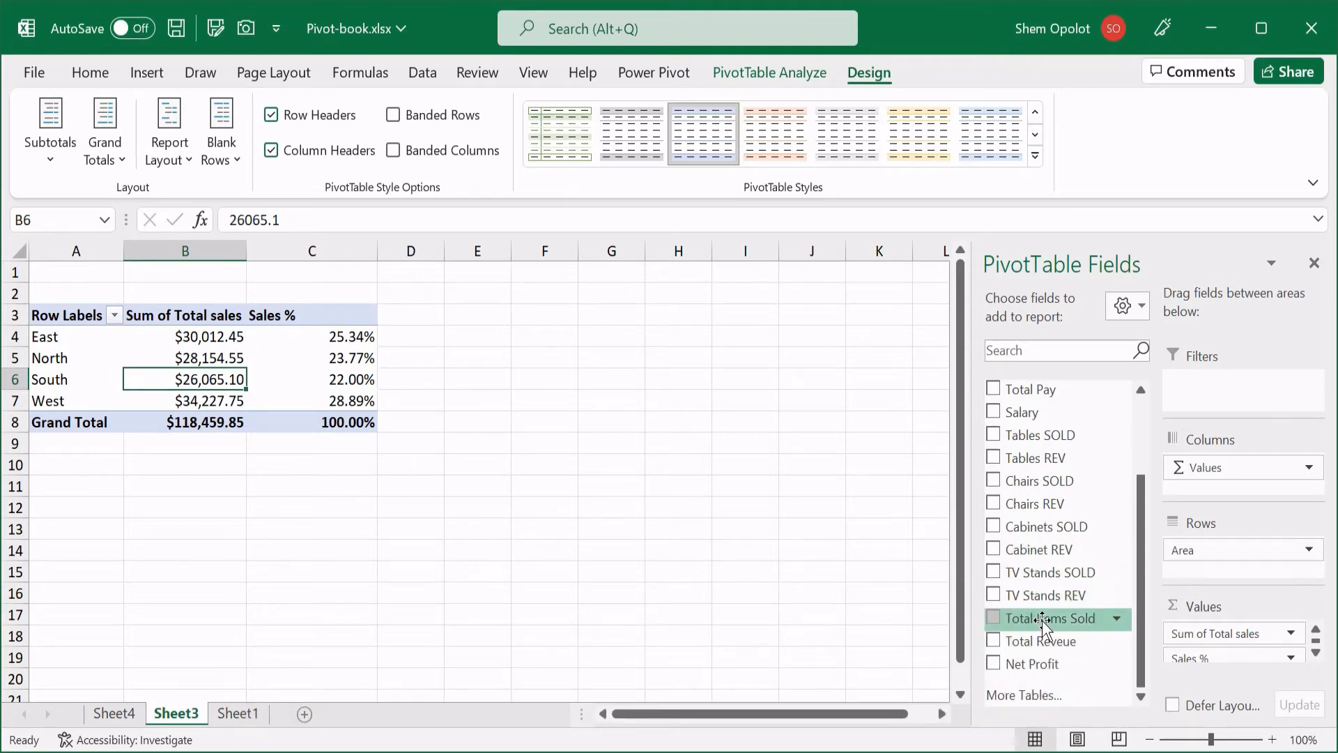
drag(1043, 623, 1240, 592)
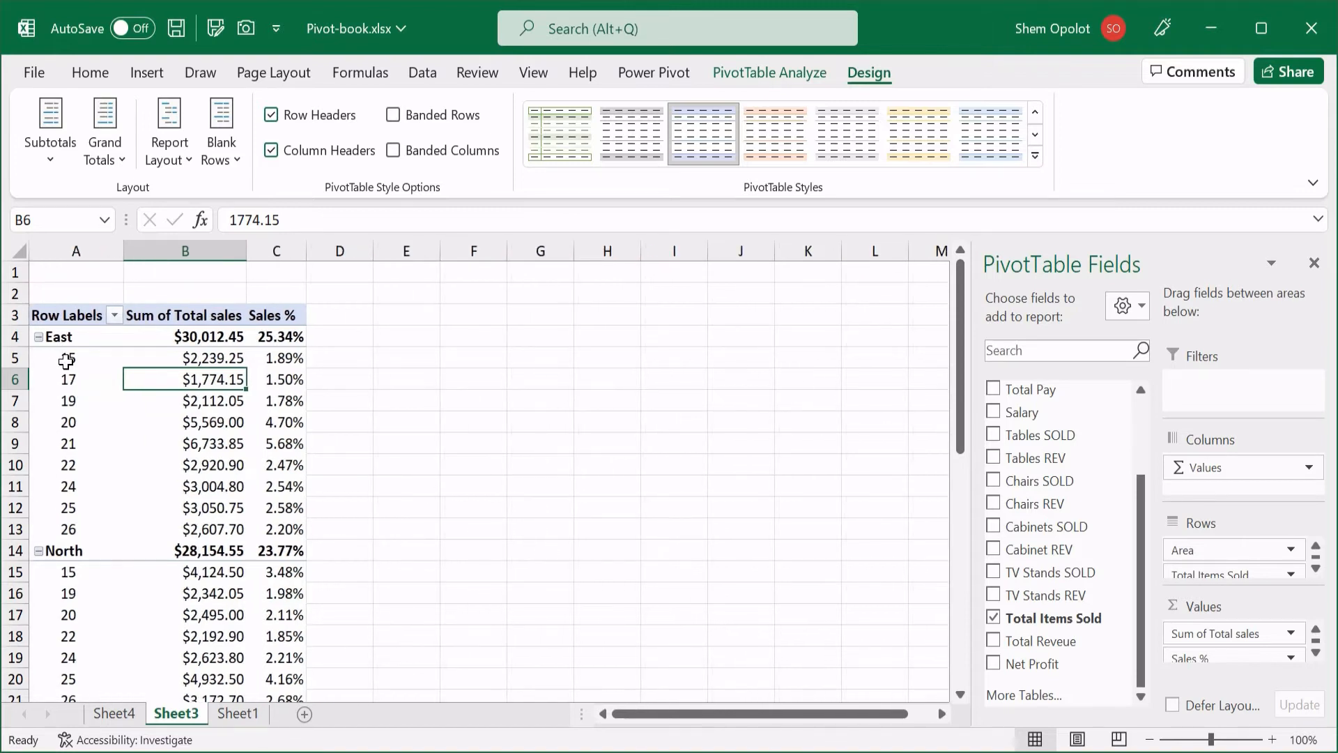
click(70, 411)
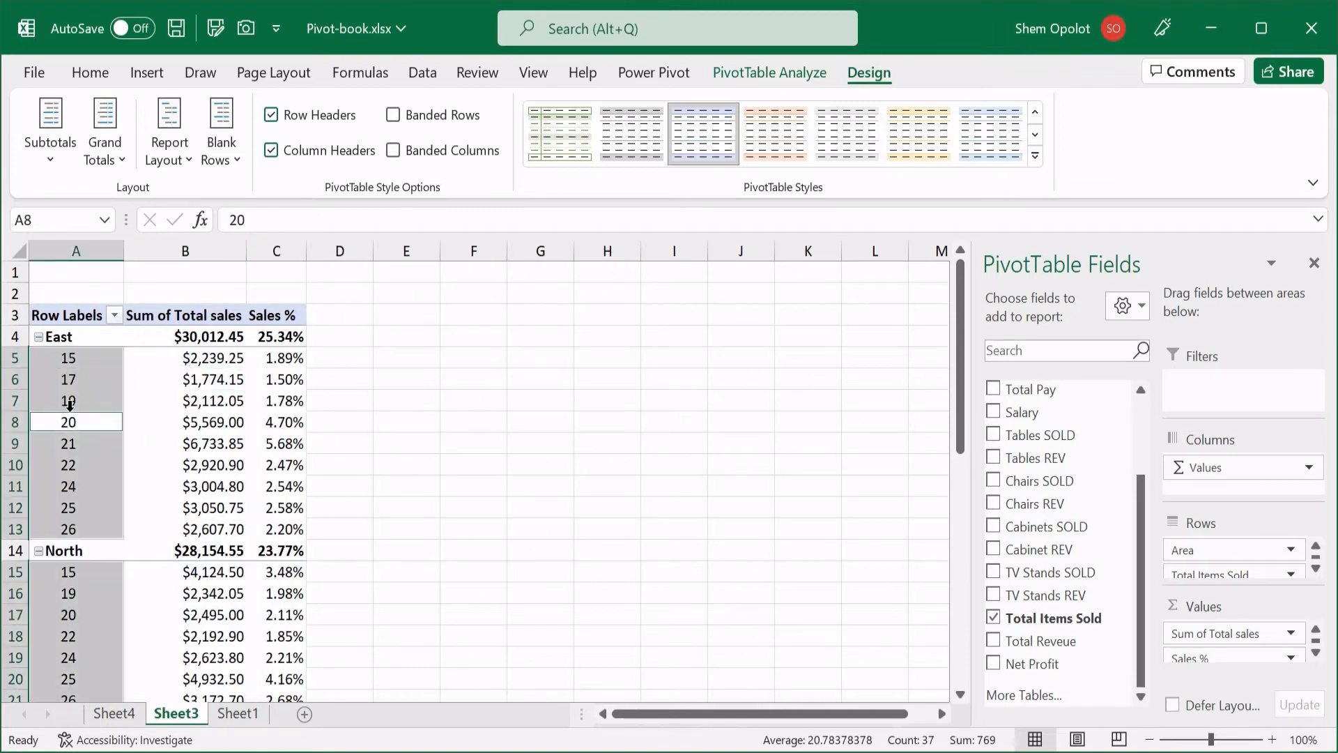
key(Return)
key(Return)
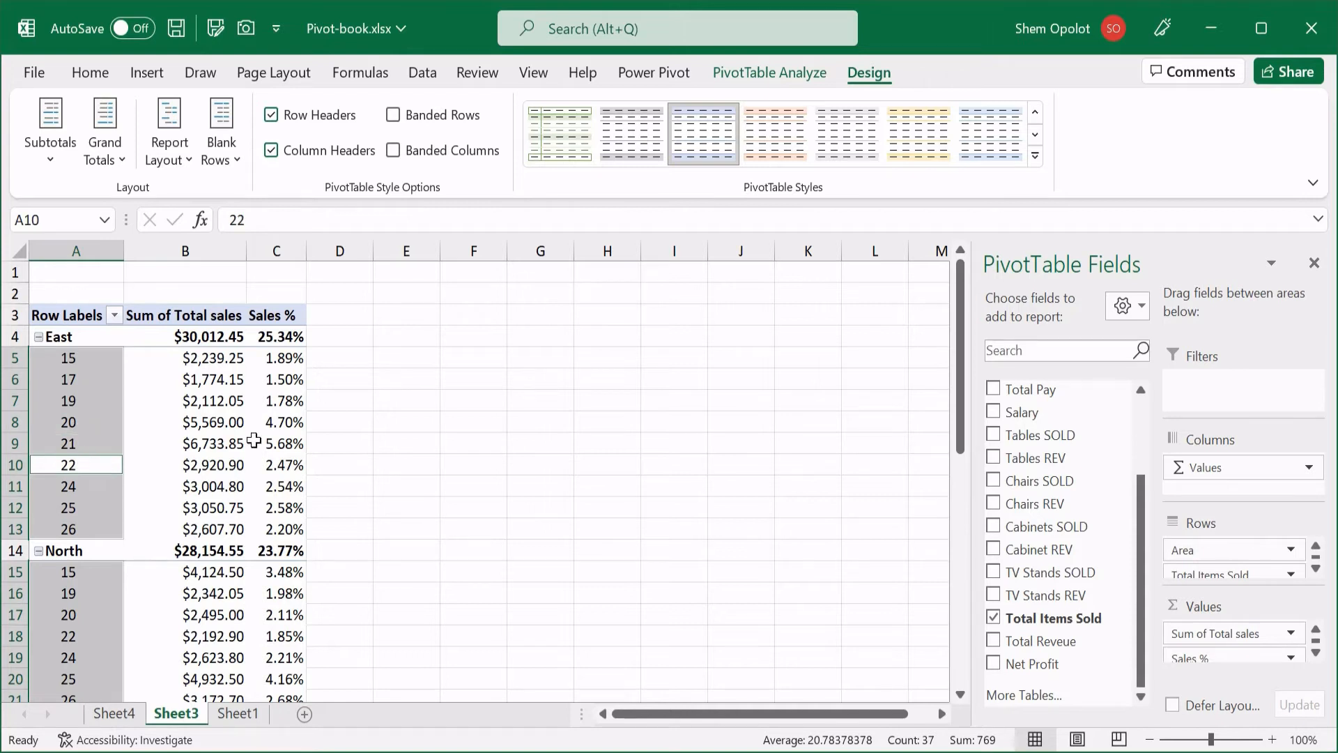
click(365, 443)
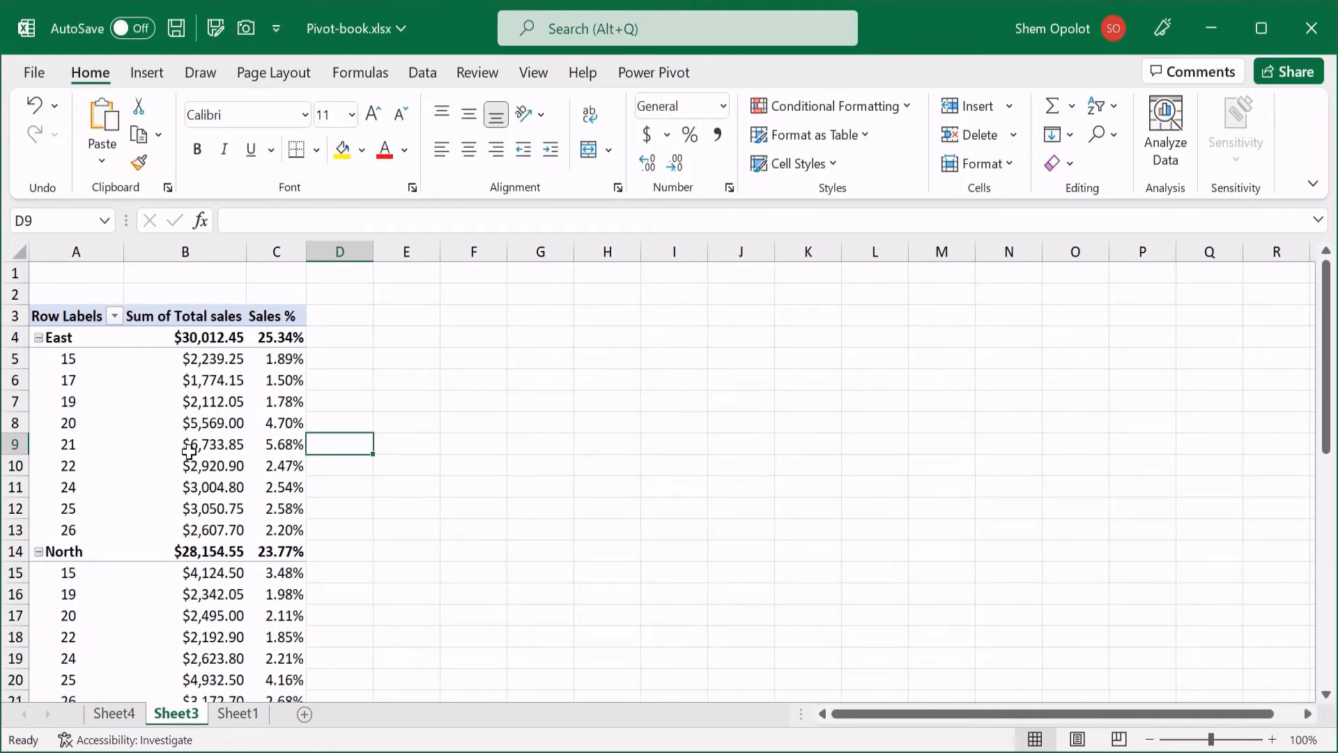
scroll(209, 542, down, 9)
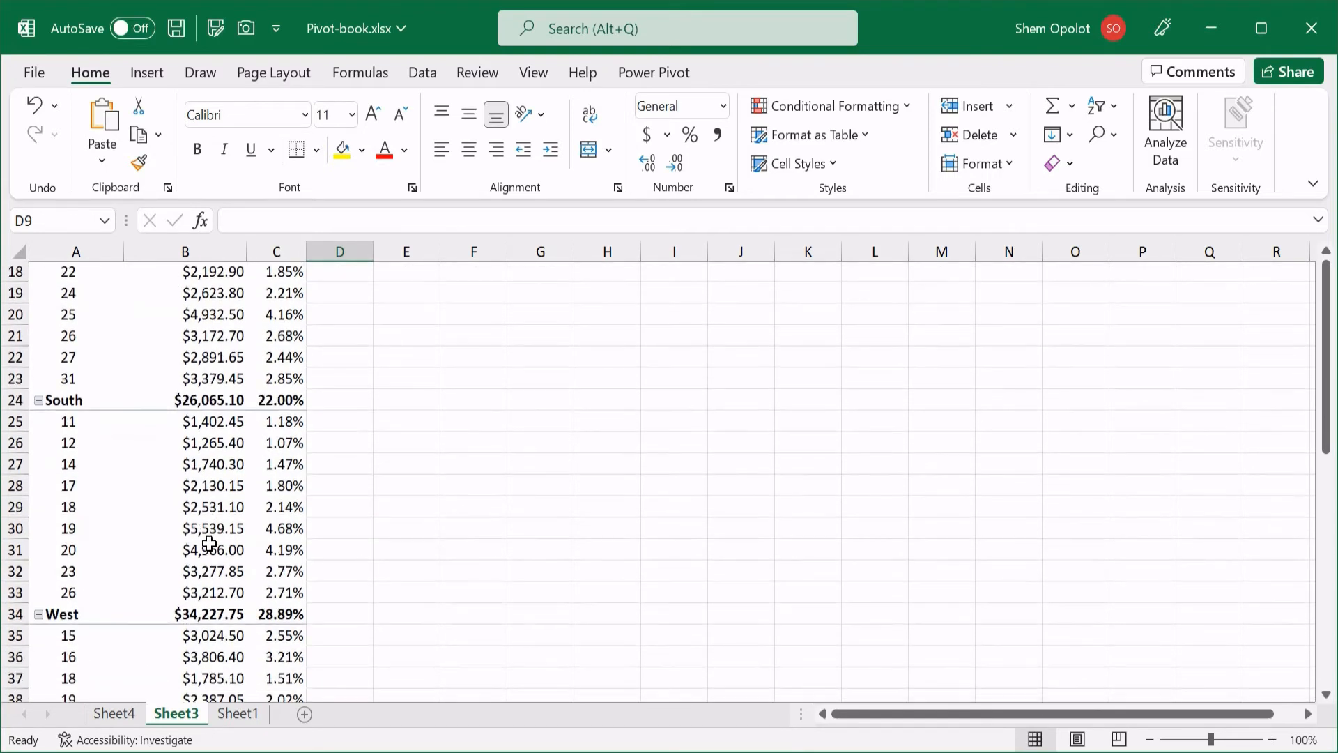
scroll(209, 542, up, 9)
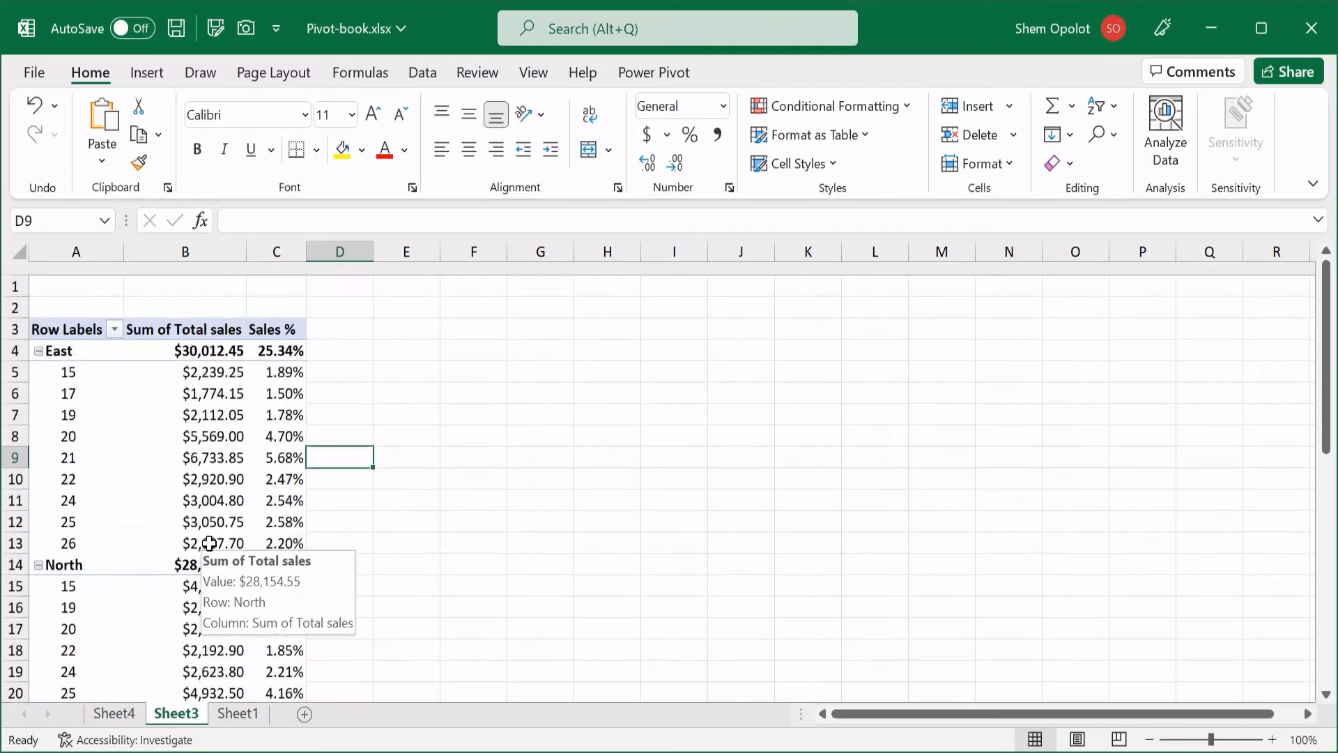
Collapse the East, North, South and West groups in the PivotTable.
click(38, 337)
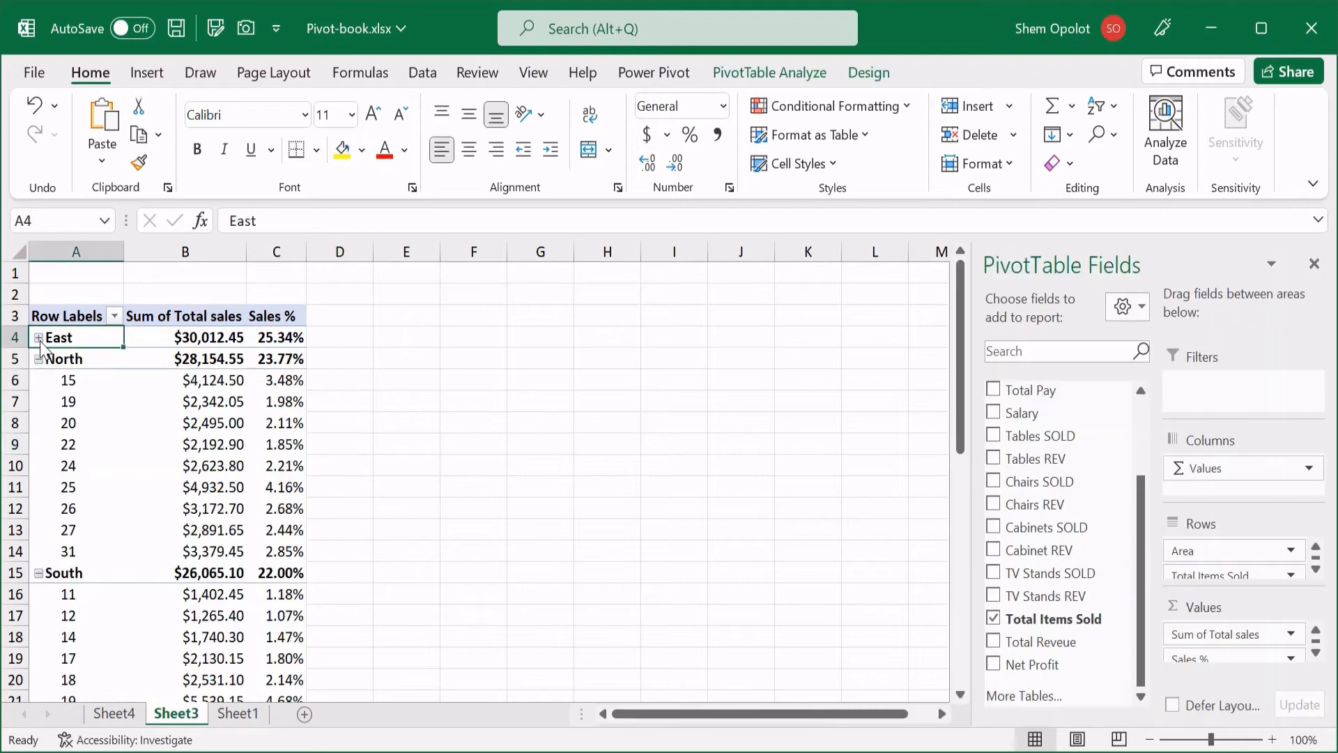
click(38, 358)
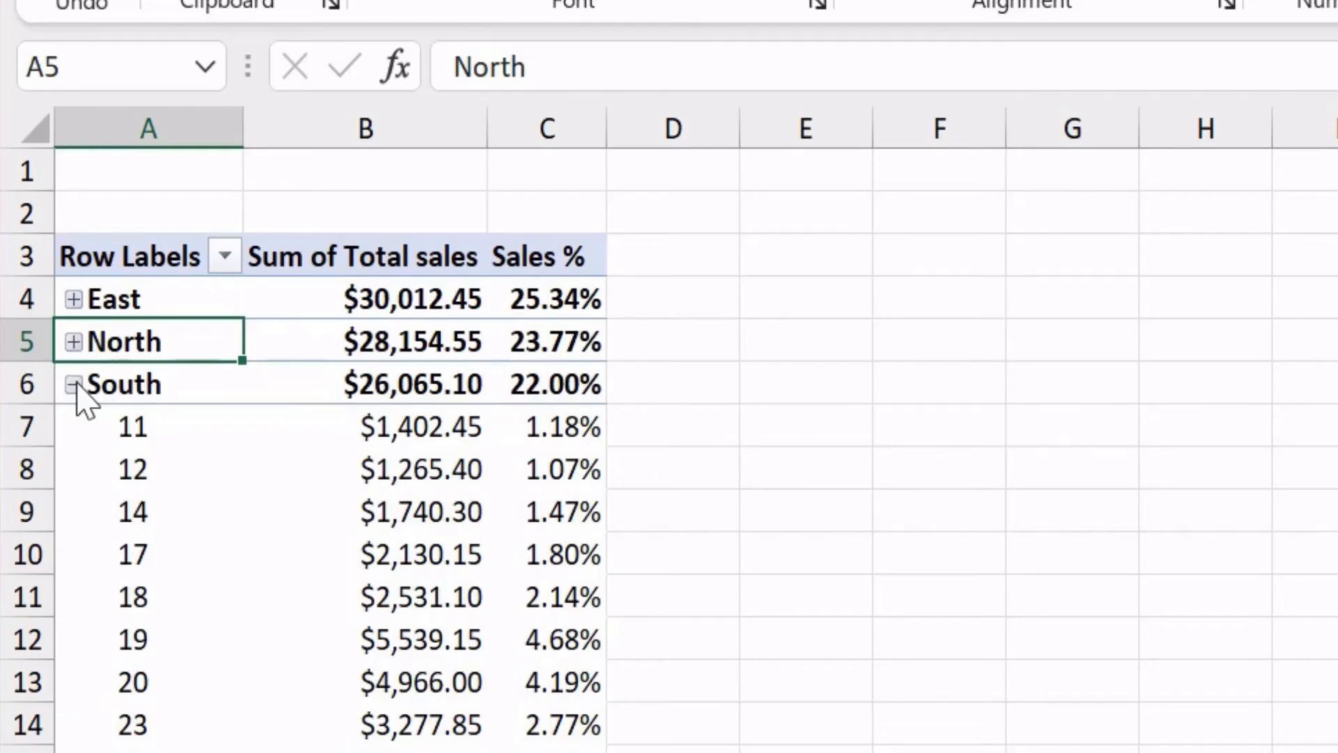
click(73, 384)
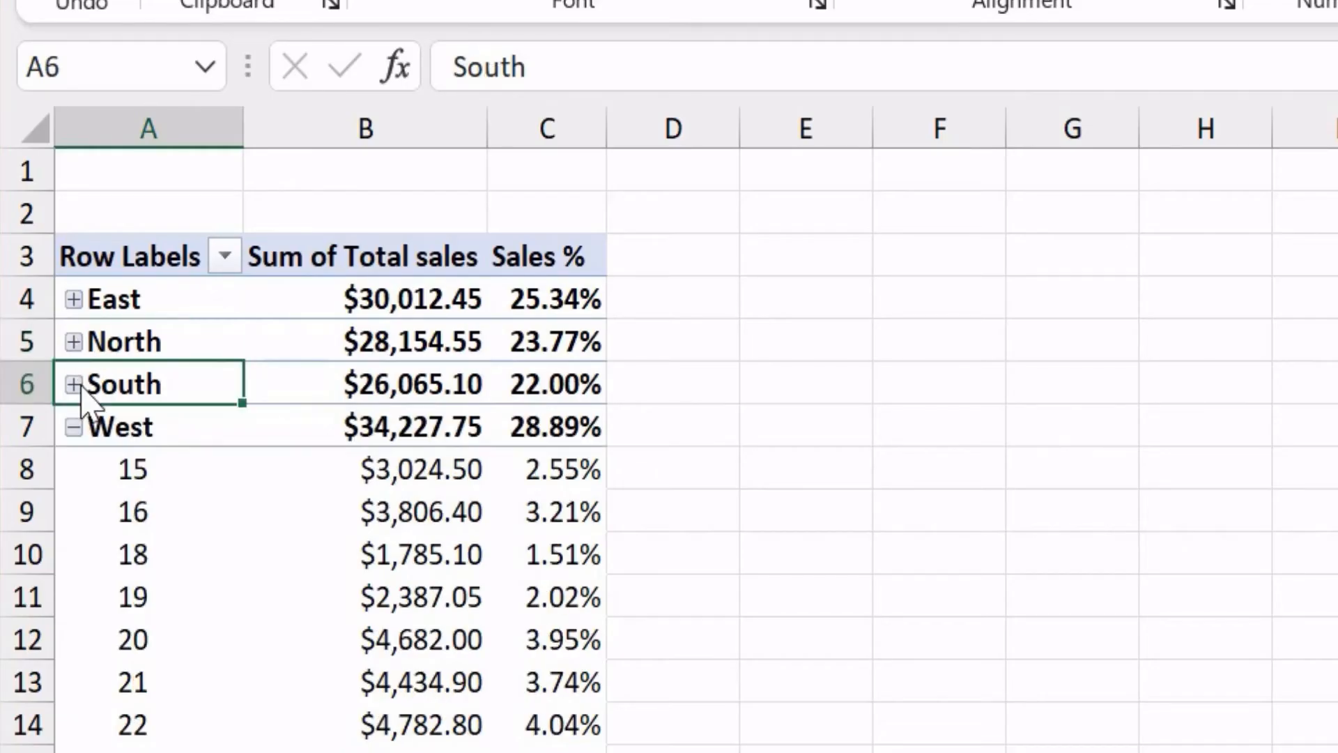
click(73, 427)
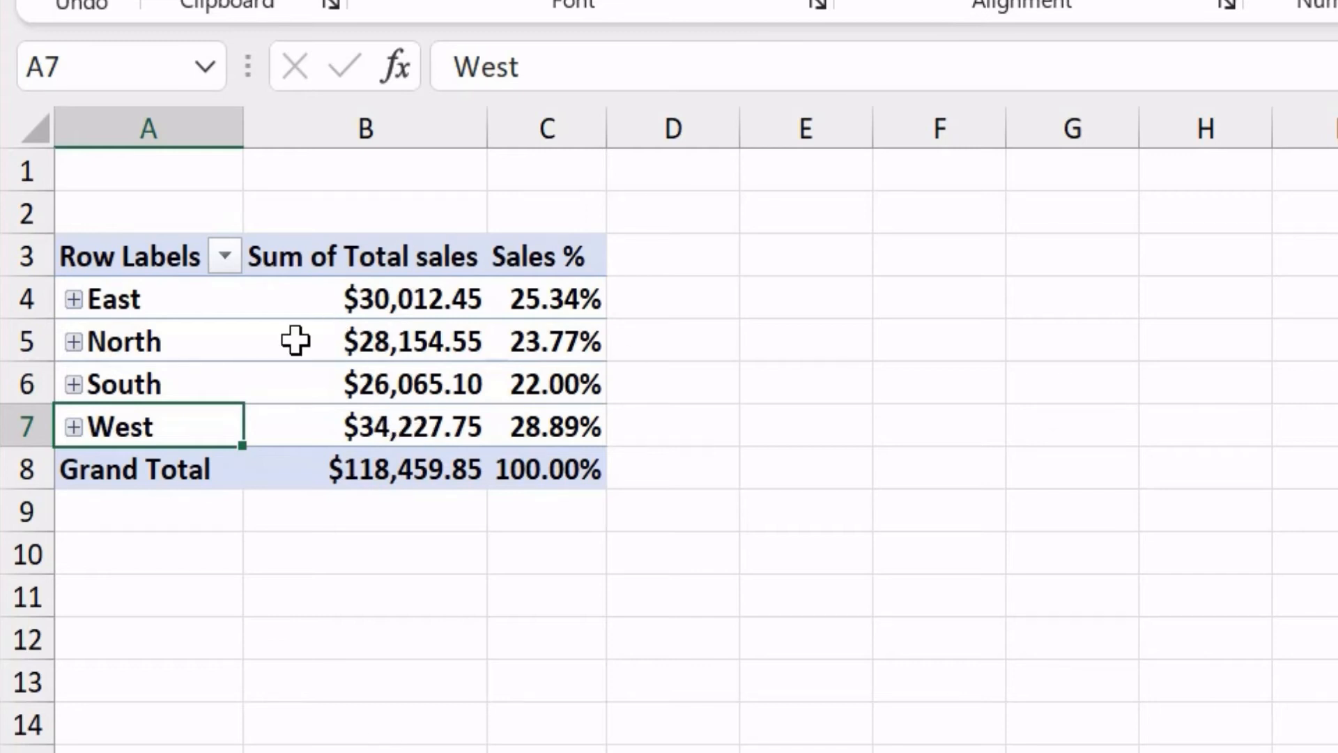
Expand the East, North, South and West groups to show their Total Items Sold rows.
click(75, 301)
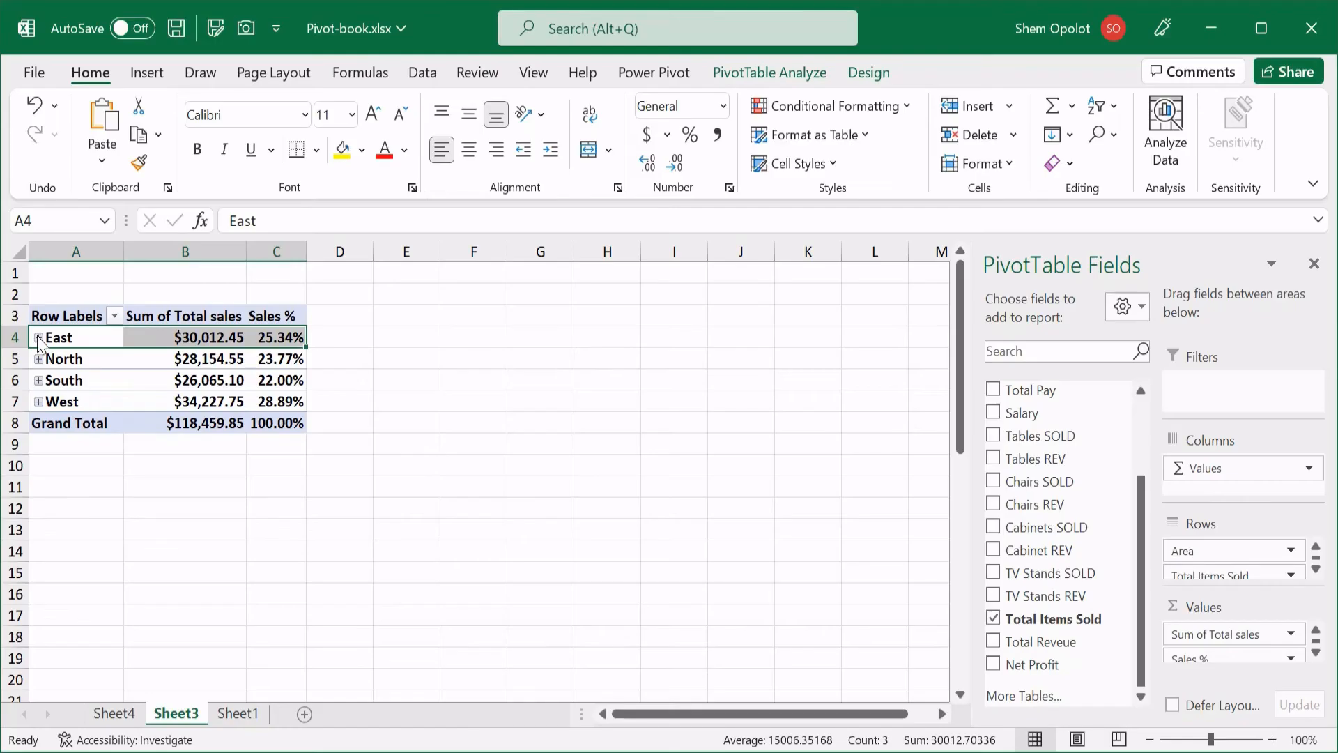
click(39, 338)
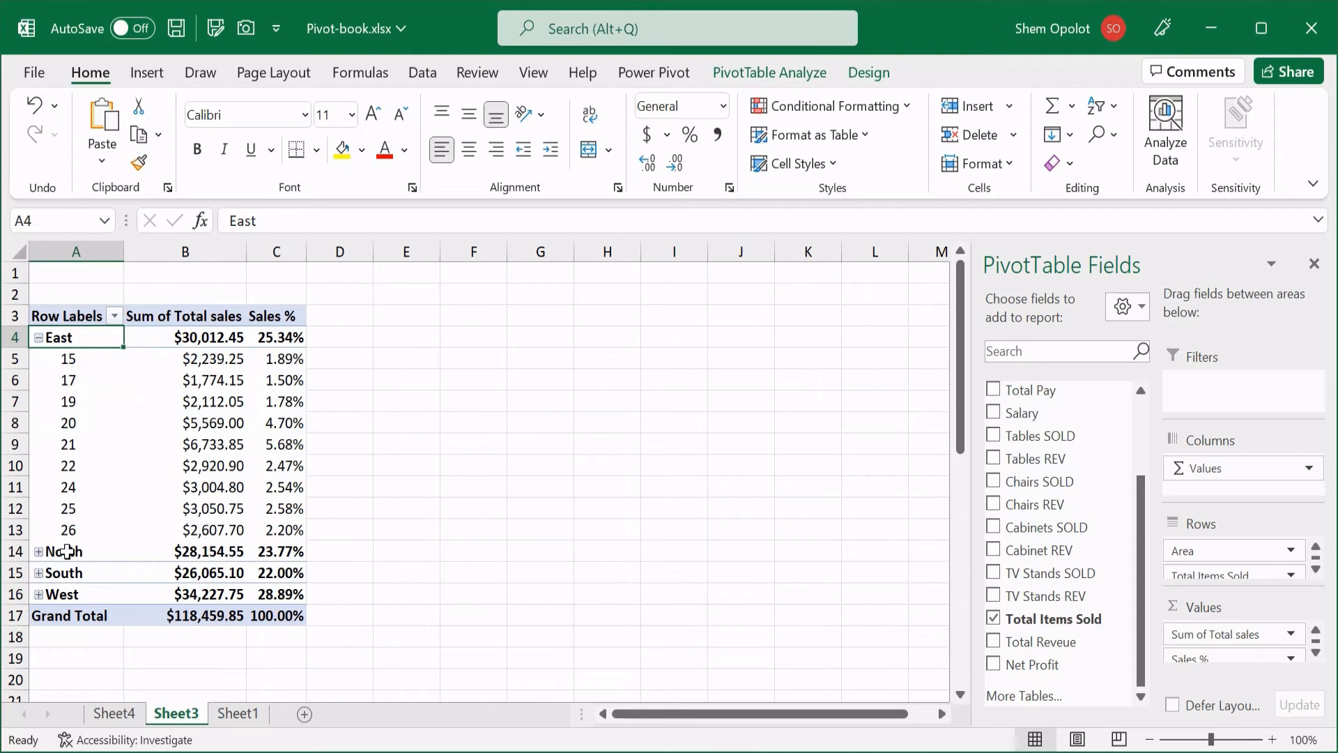
click(38, 552)
scroll(38, 590, down, 3)
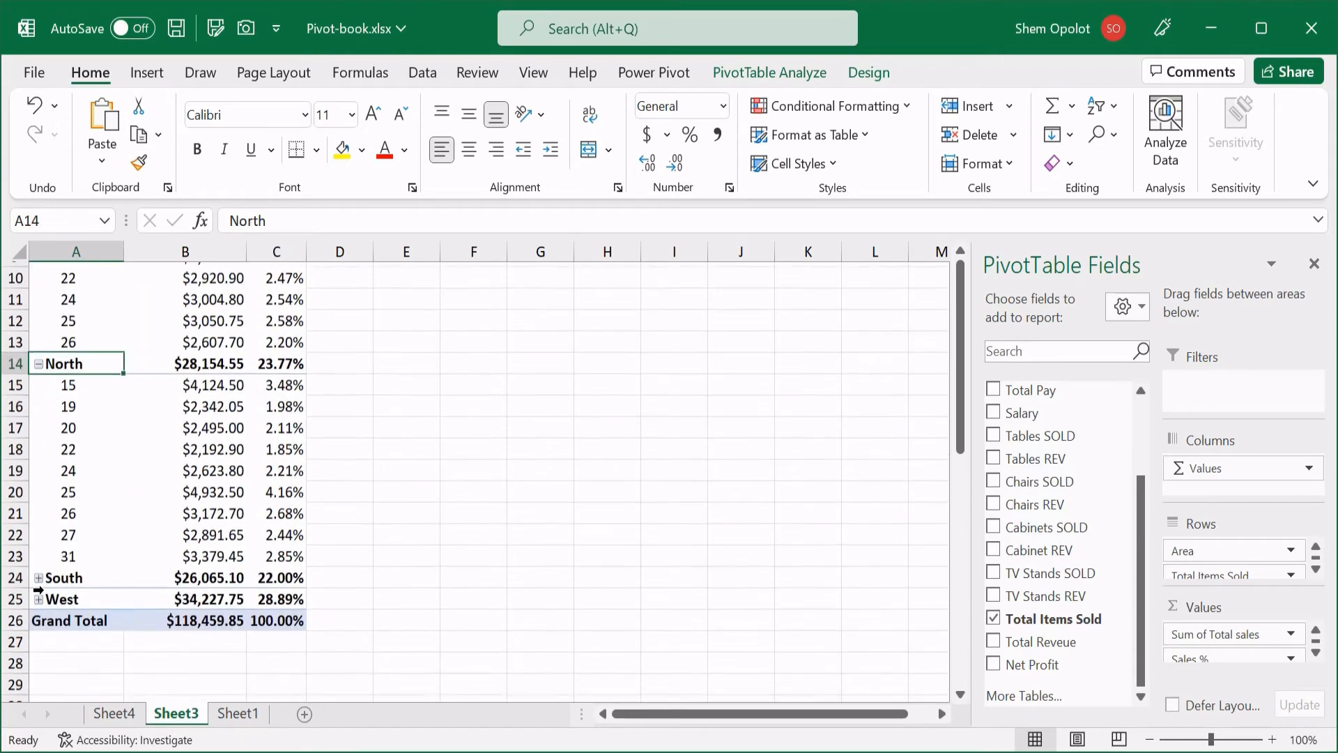
click(33, 573)
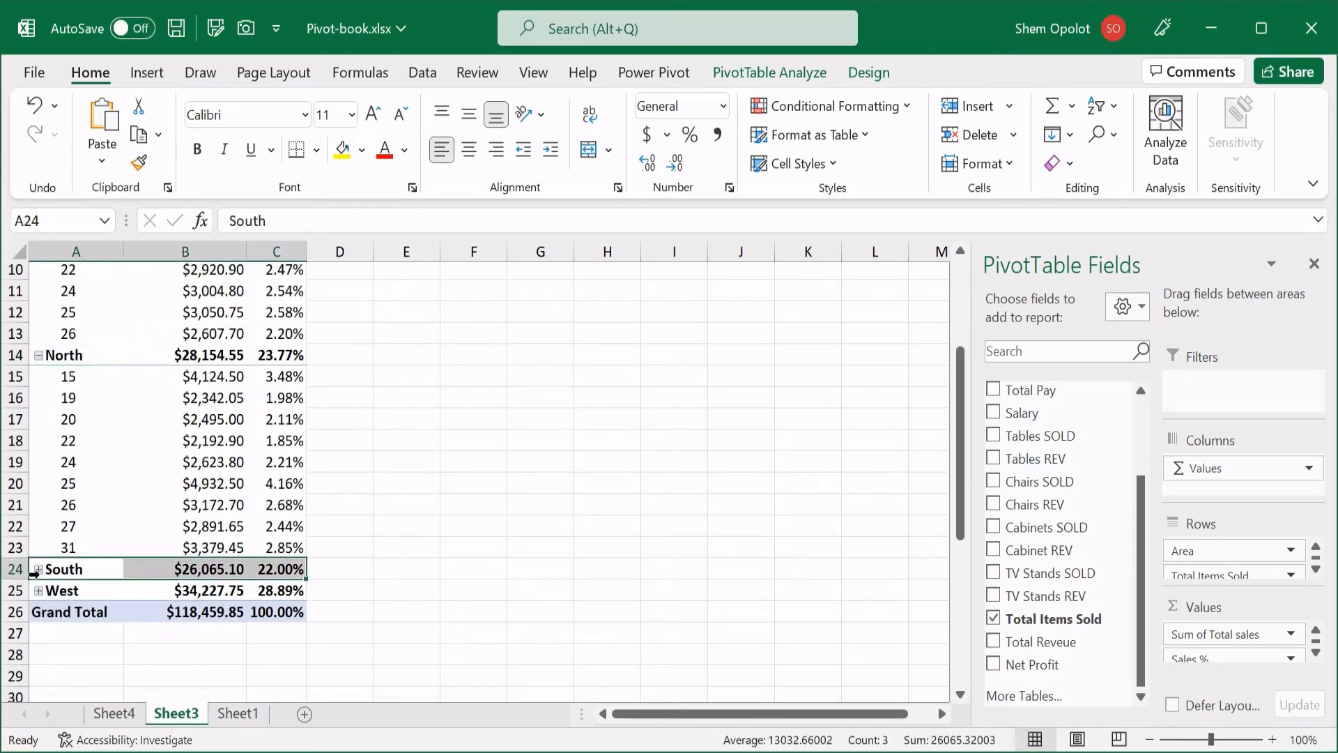
click(40, 570)
scroll(55, 613, down, 5)
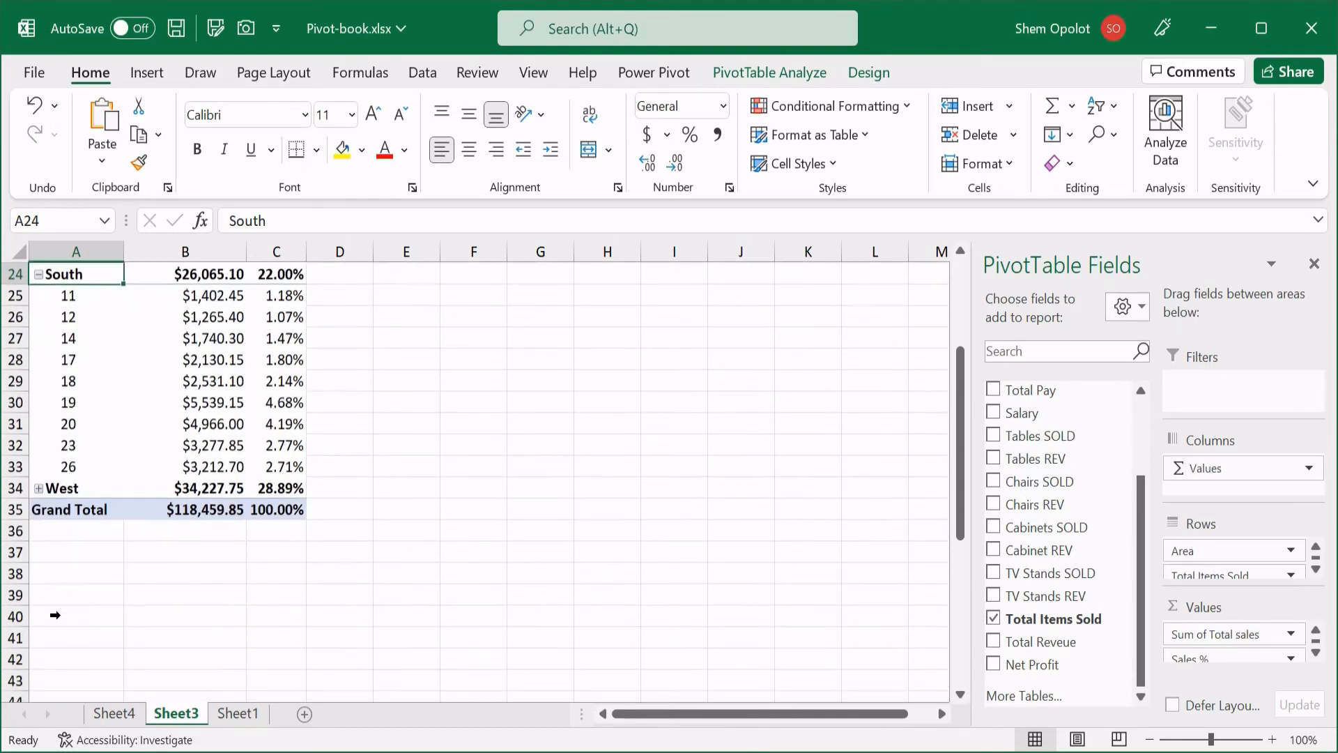
click(40, 484)
scroll(212, 477, up, 8)
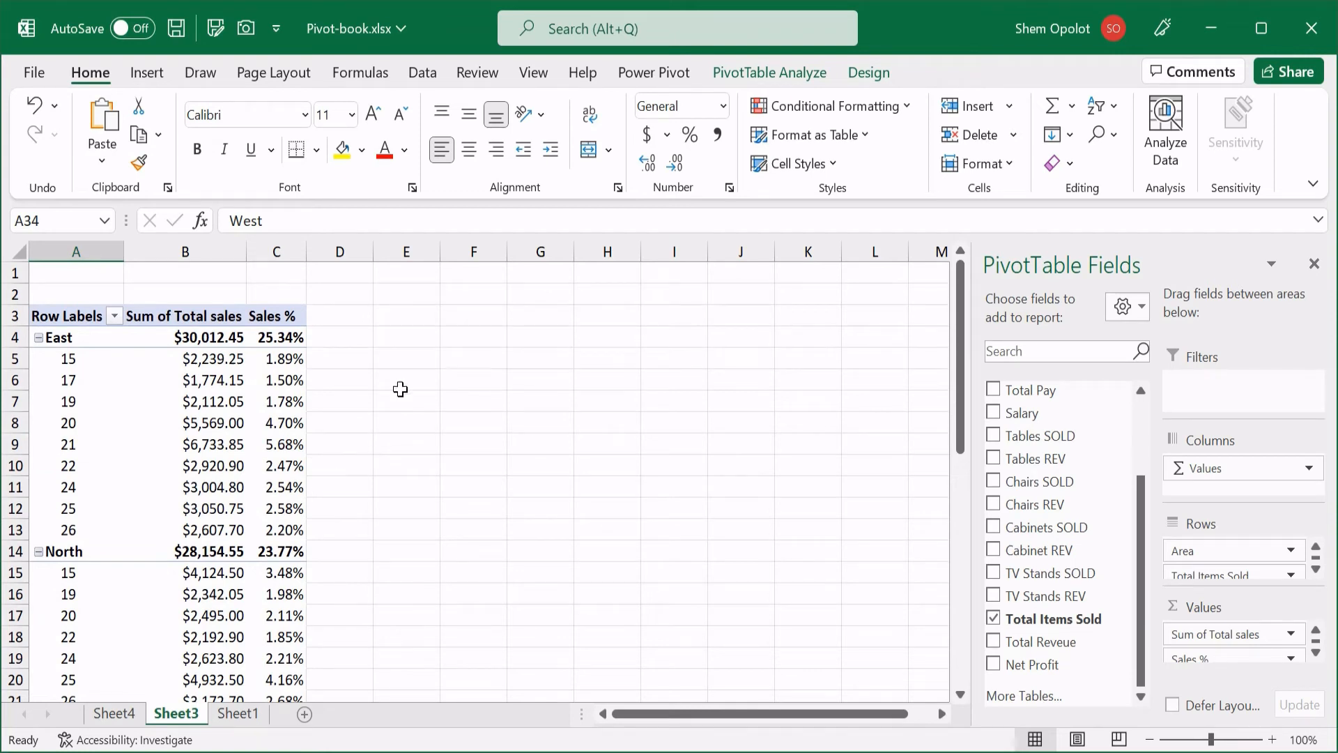
Examine the subtotal placement choices and compare them with the expanded area groups down to the Grand Total row.
click(866, 73)
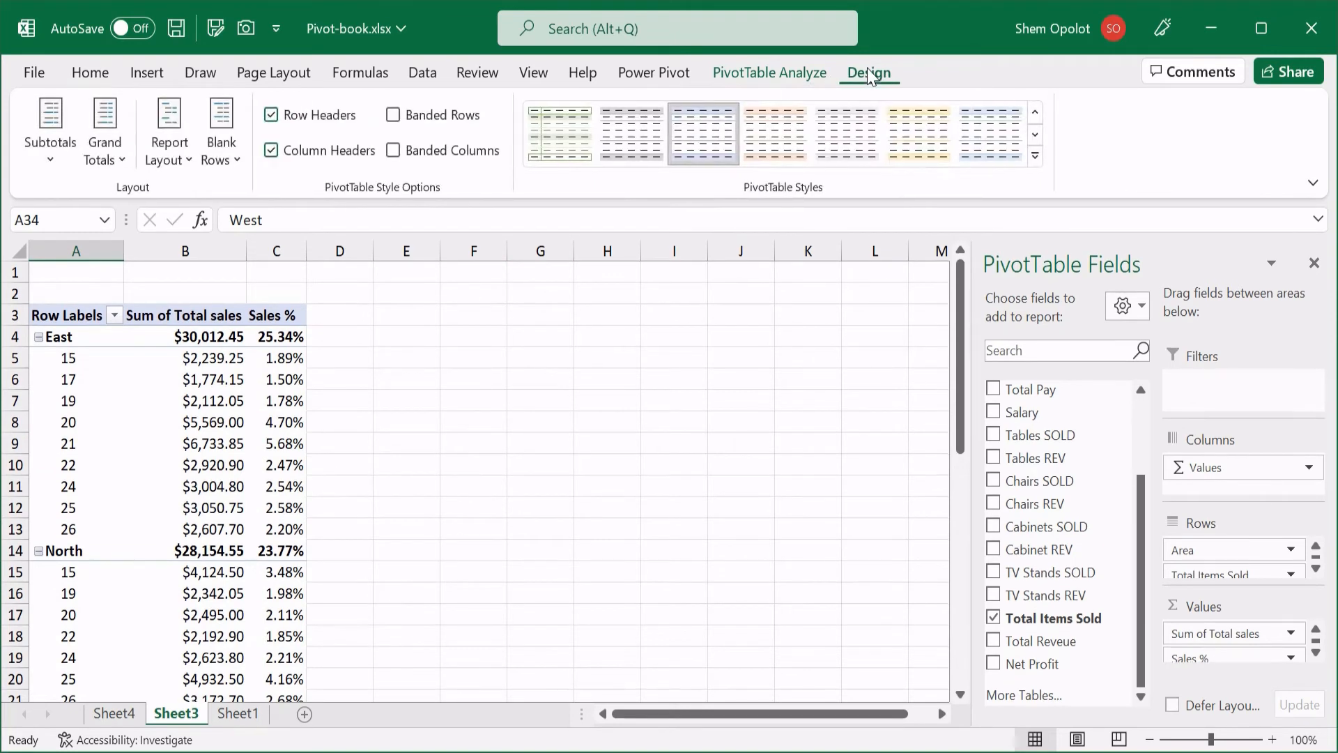
click(58, 151)
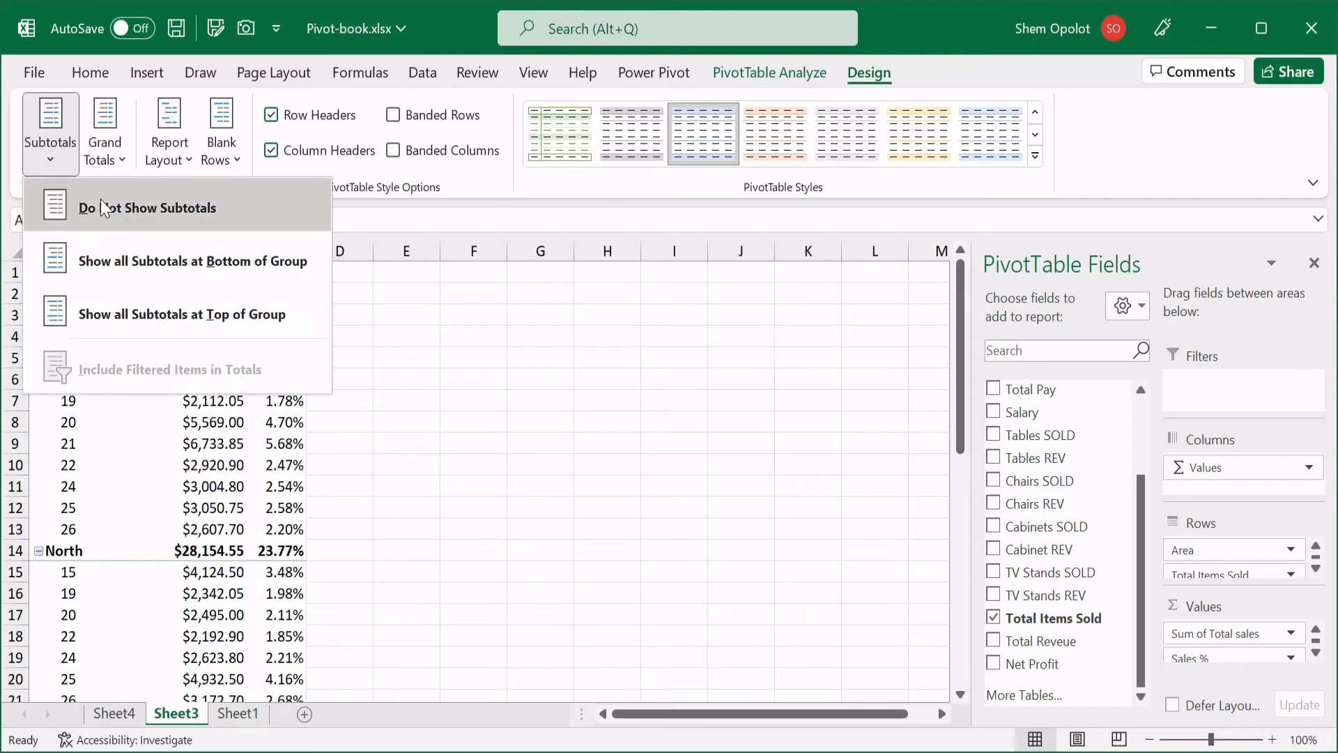
click(401, 312)
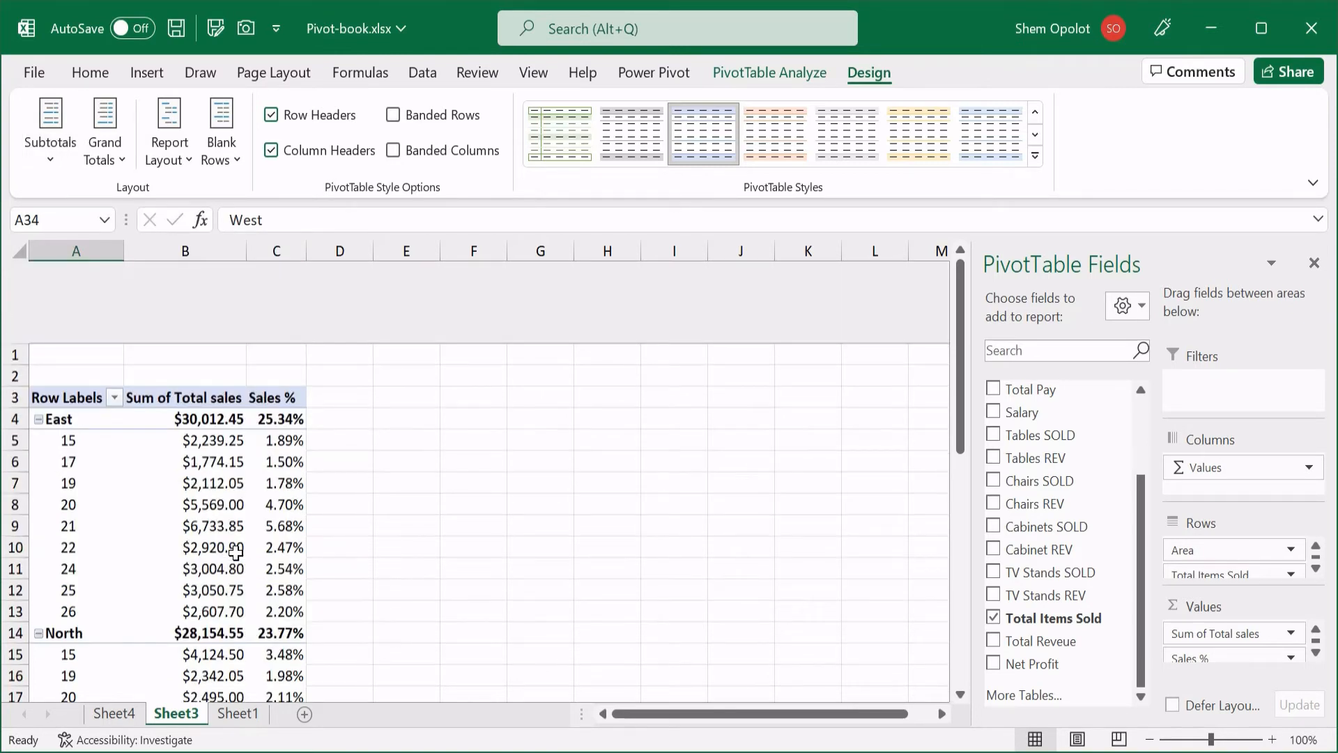
scroll(278, 591, down, 5)
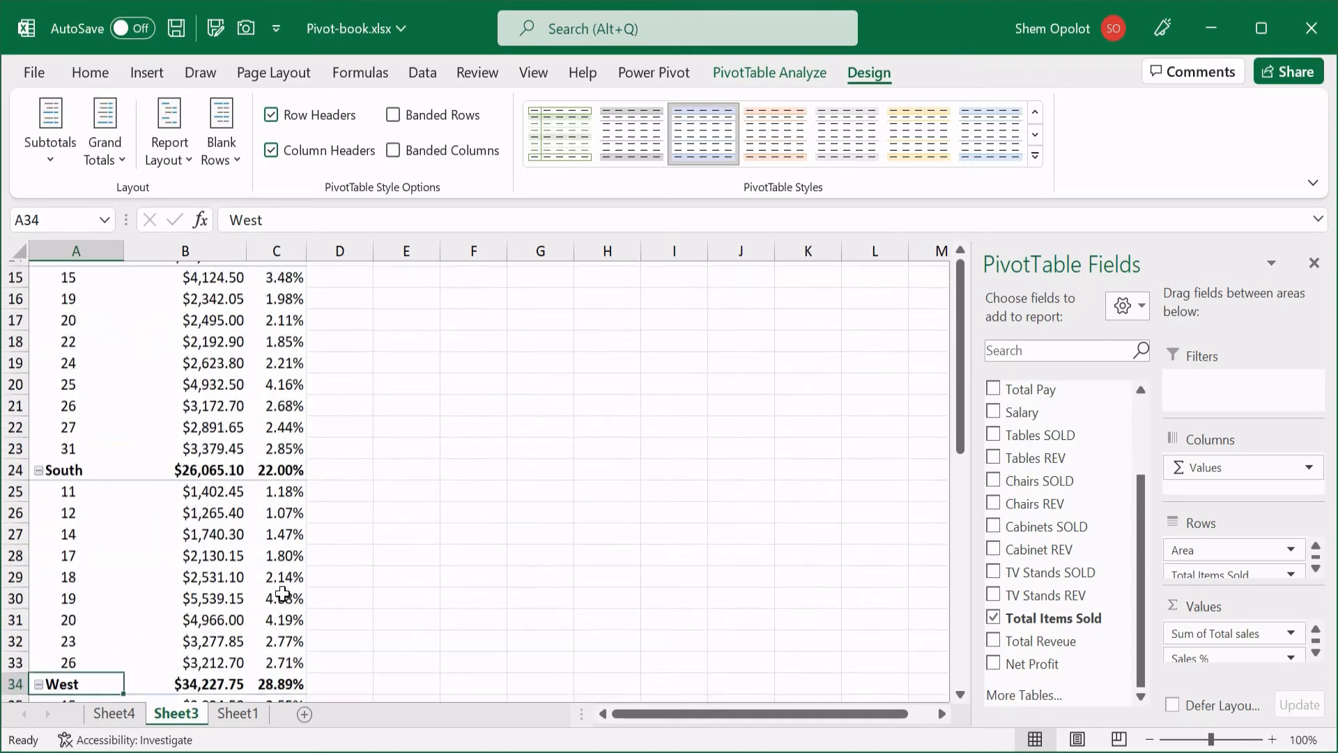
scroll(209, 588, down, 5)
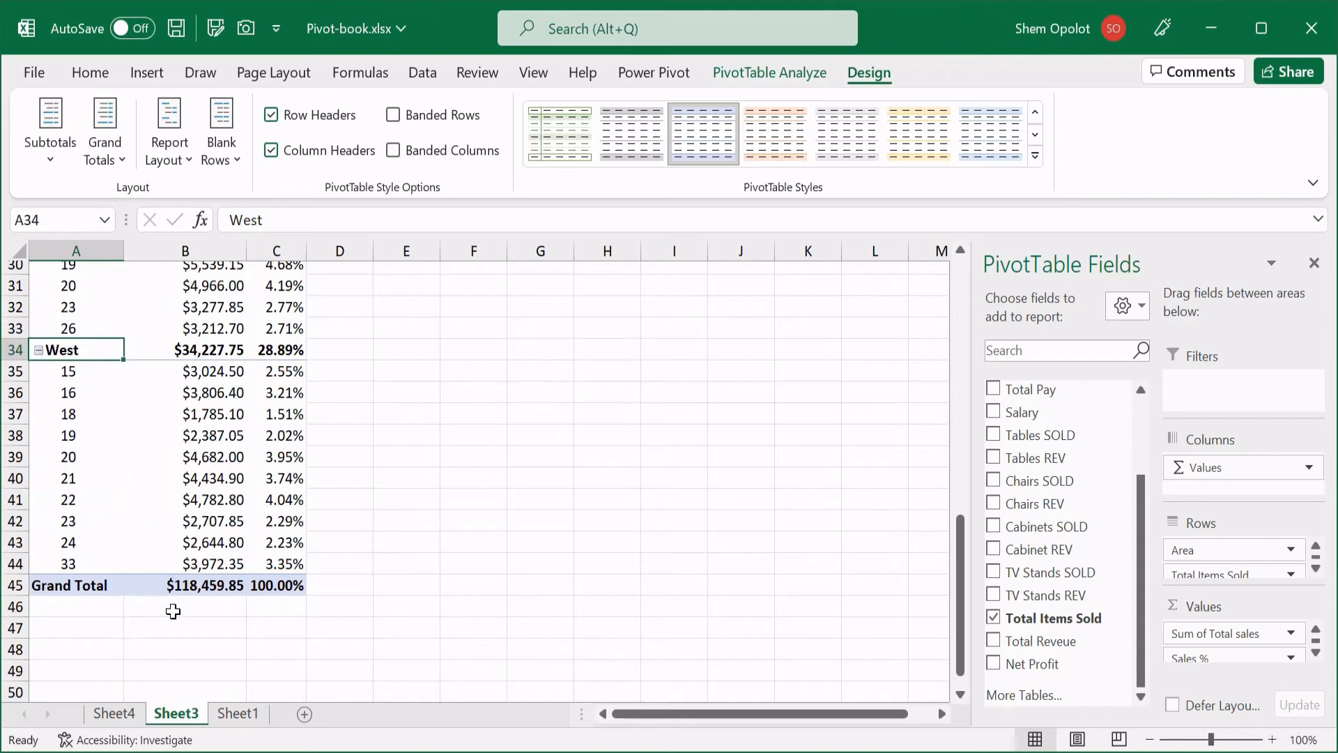
scroll(77, 558, up, 3)
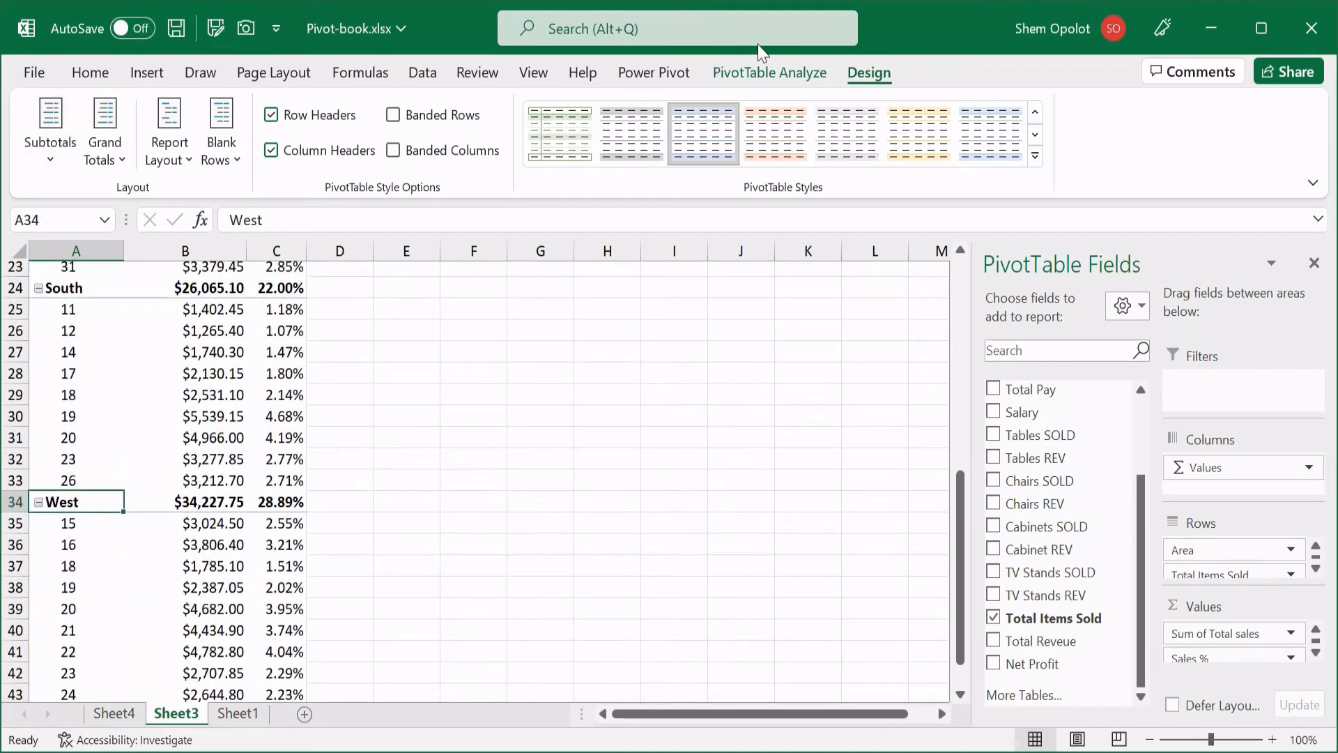
click(56, 153)
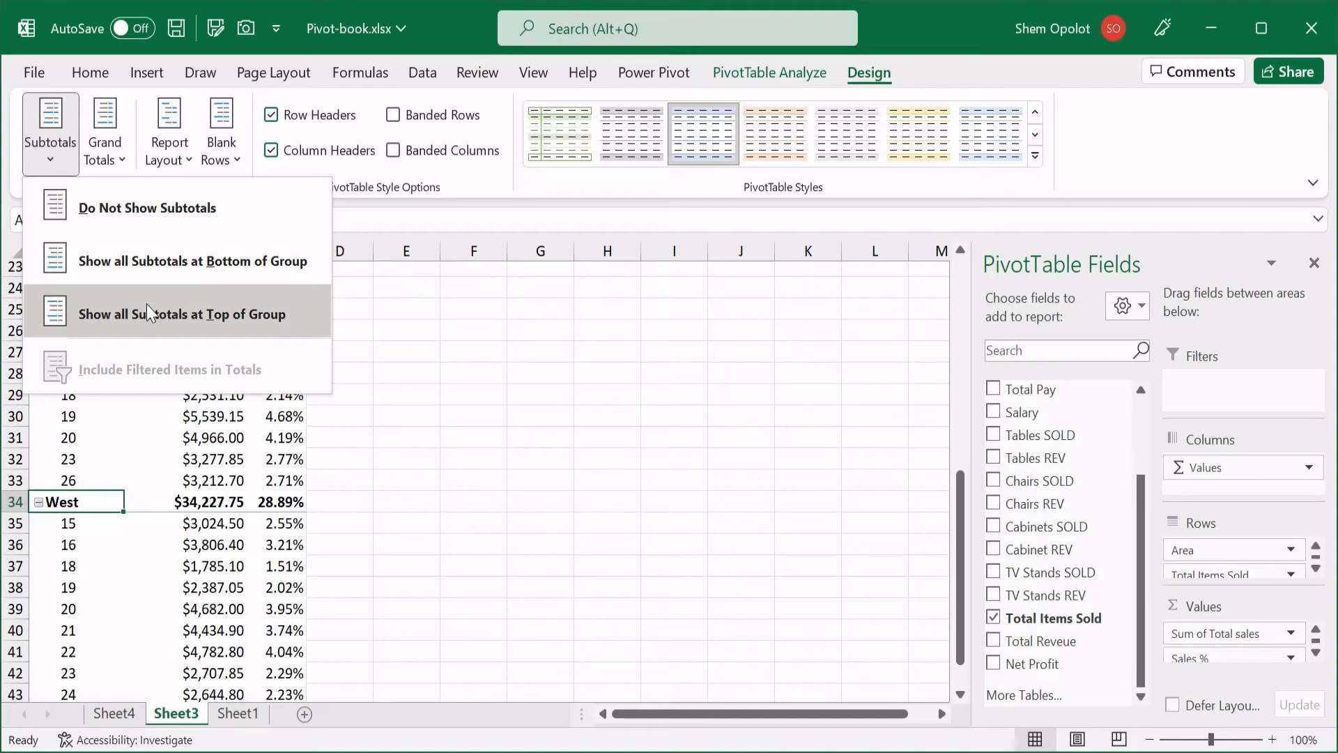
Turn off grand totals for rows and columns and check the rows below the West group.
click(118, 155)
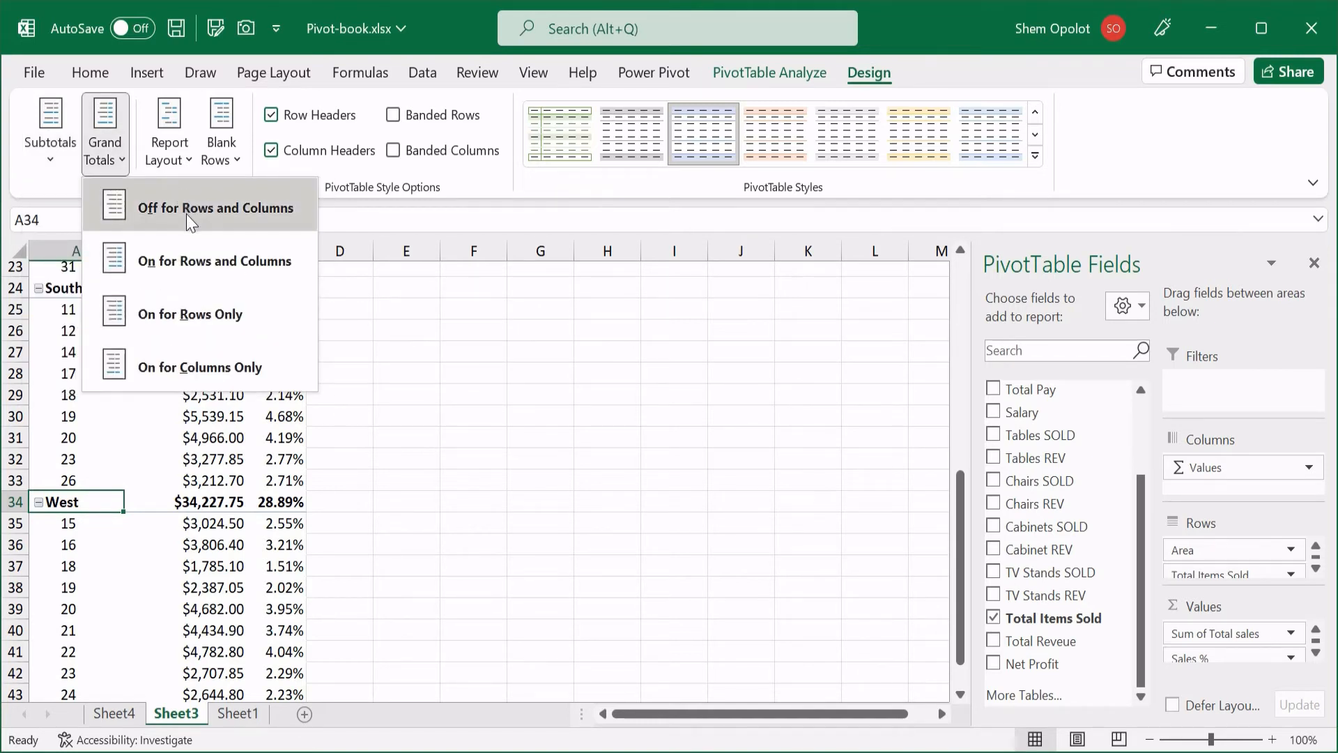
click(211, 212)
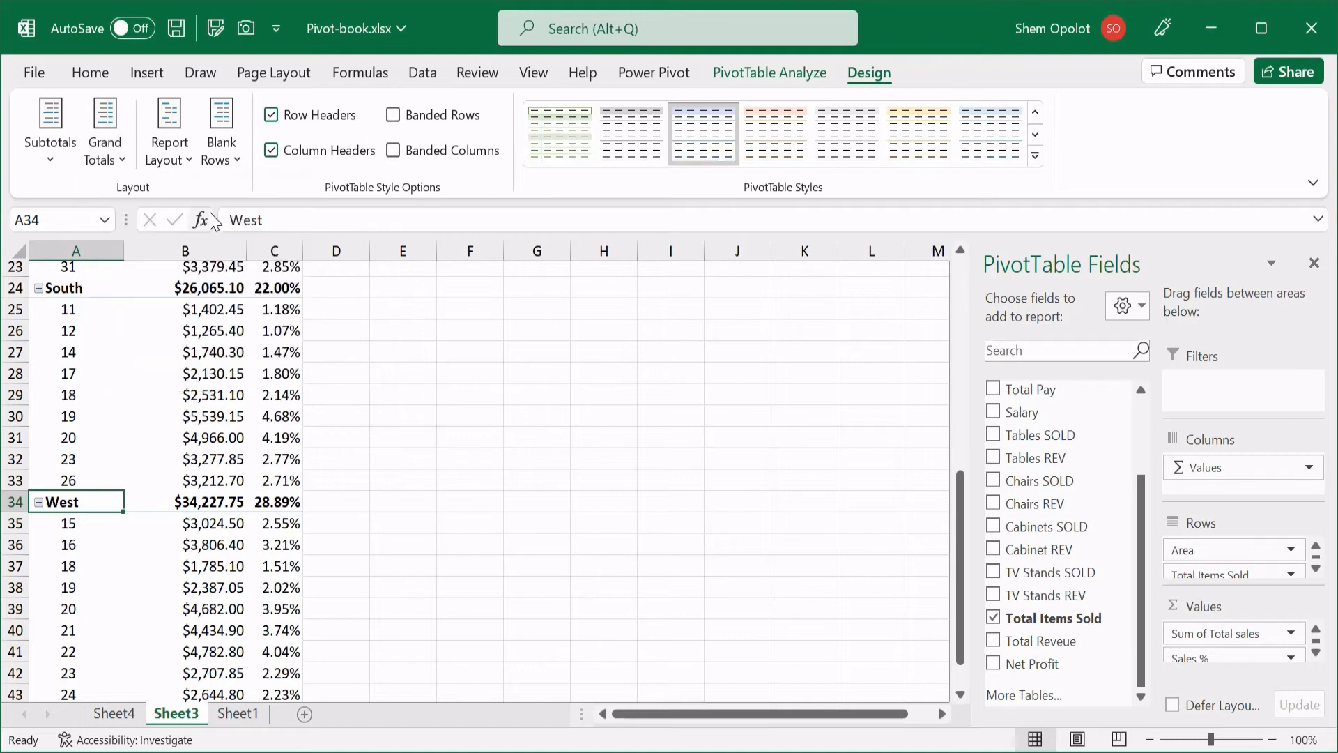
scroll(300, 419, down, 7)
scroll(300, 419, up, 14)
scroll(299, 419, down, 10)
scroll(177, 529, down, 1)
scroll(176, 528, left, 6)
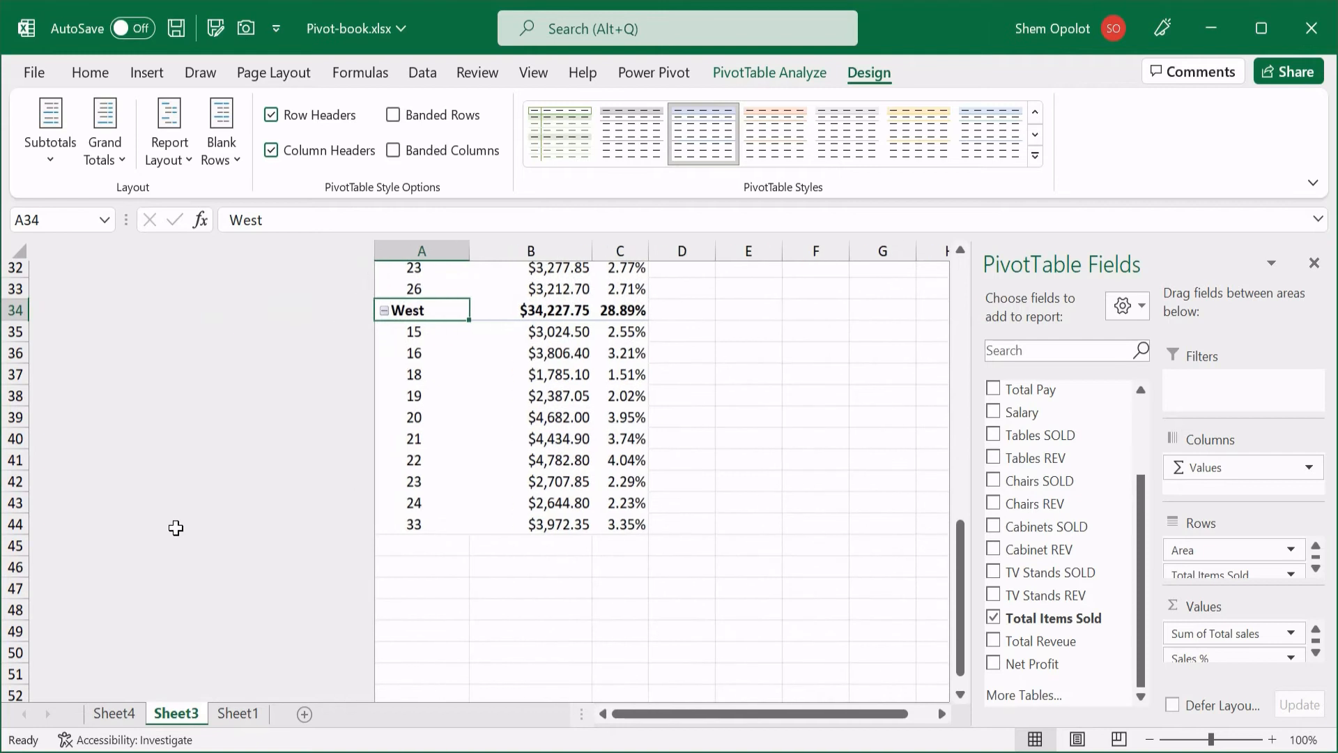
scroll(333, 516, right, 6)
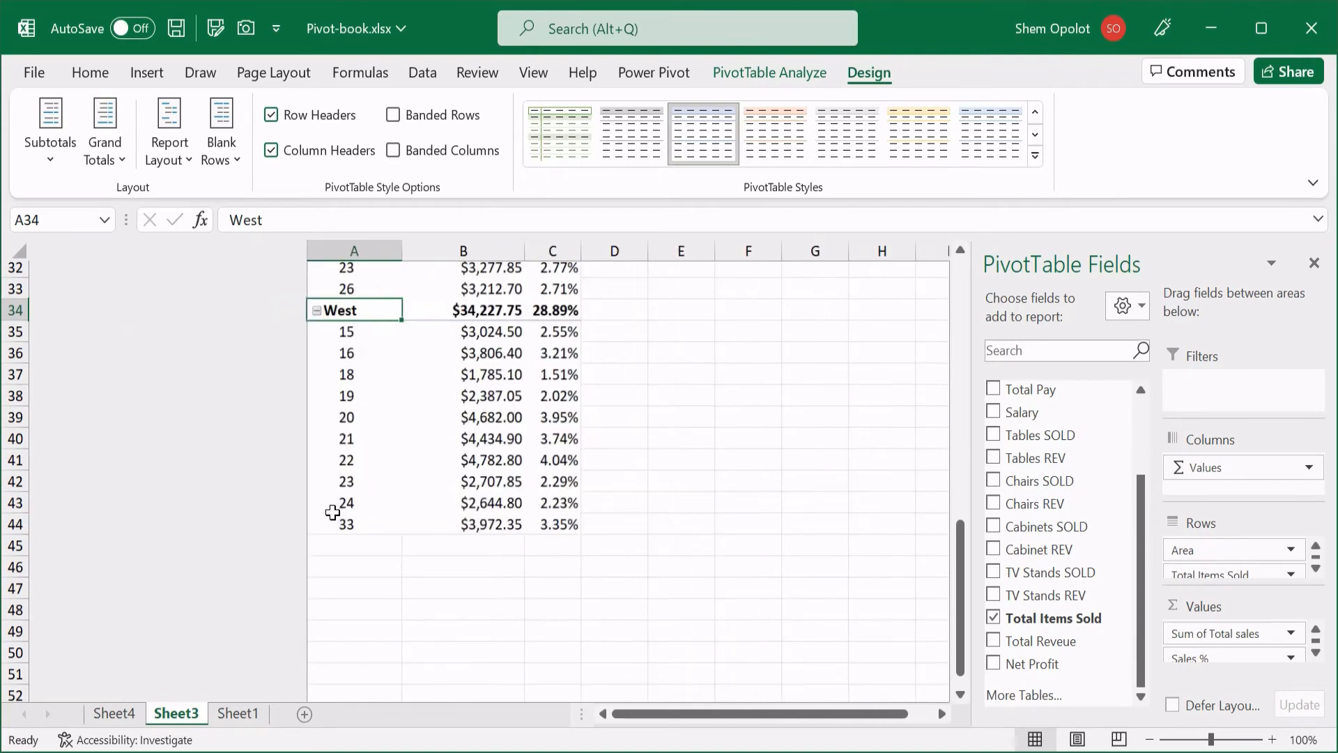
scroll(265, 522, up, 2)
scroll(252, 520, up, 1)
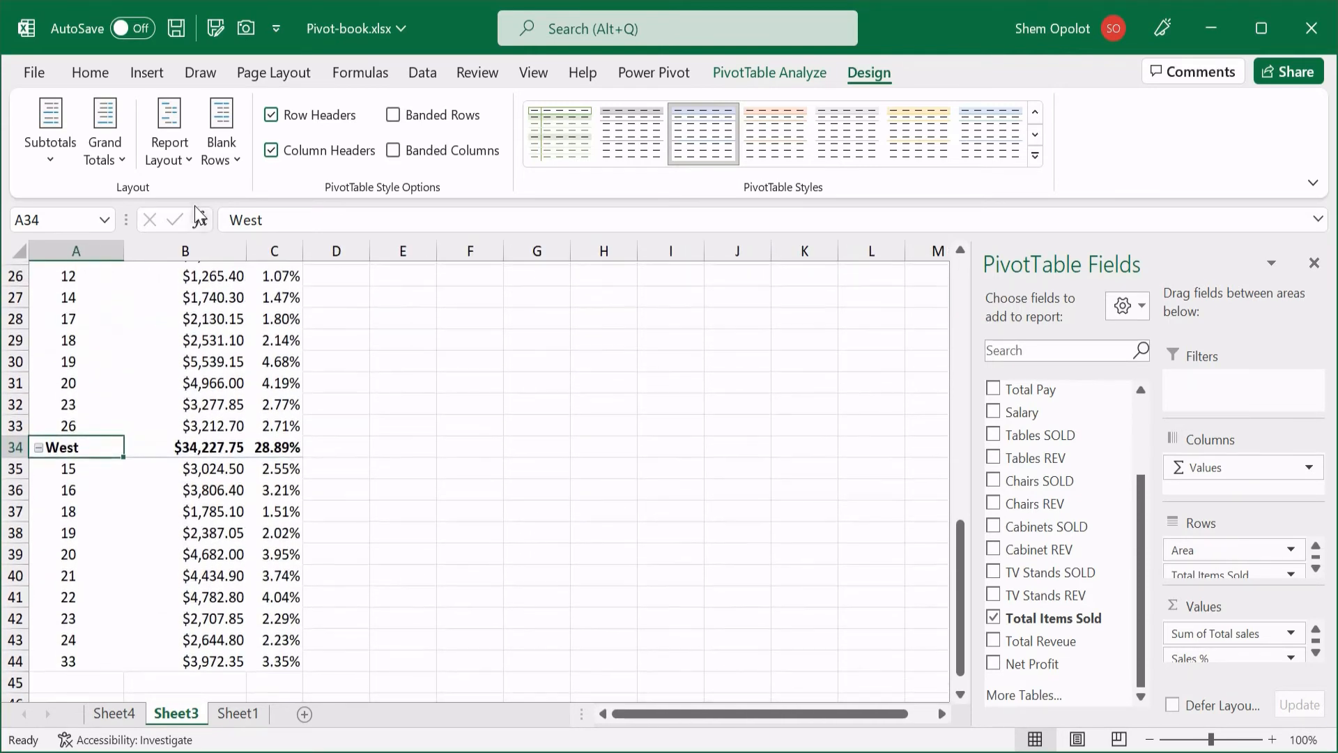
Turn on grand totals for rows and columns and check the end of the PivotTable.
click(123, 153)
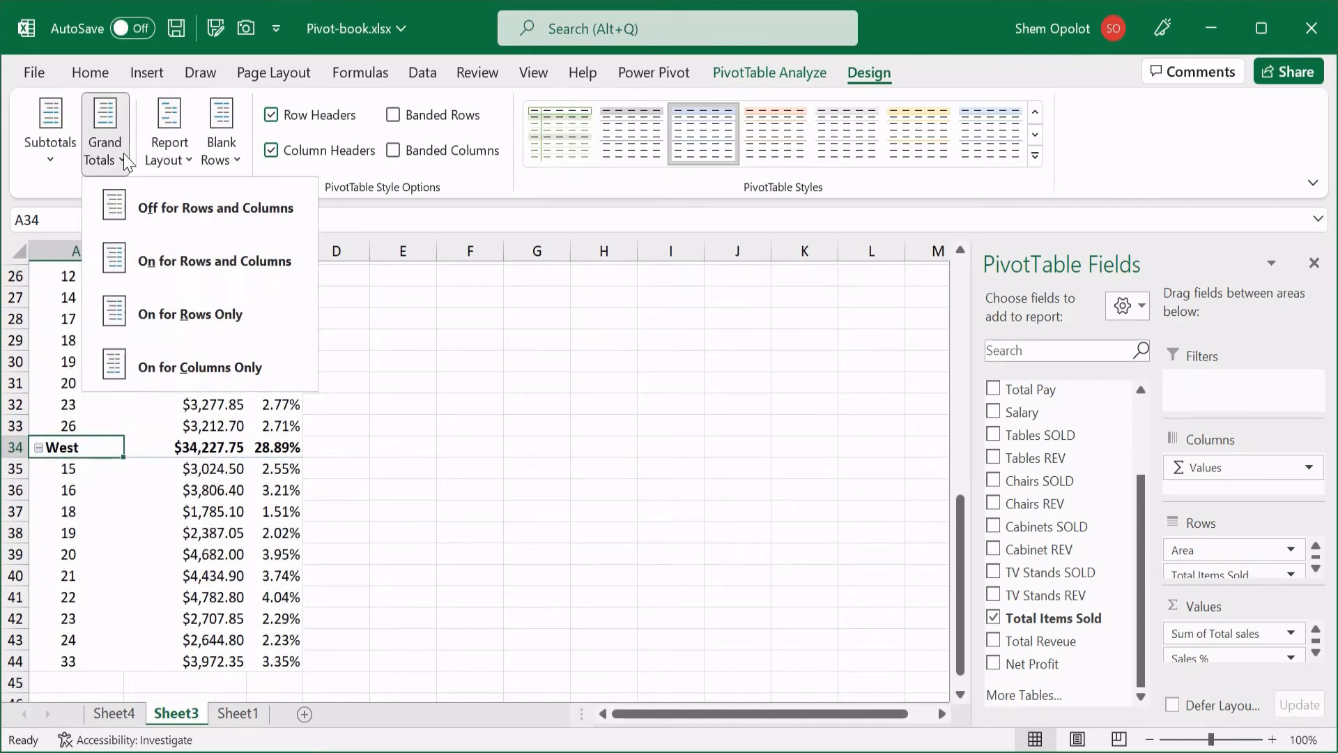
click(177, 259)
scroll(188, 457, up, 2)
scroll(98, 592, down, 7)
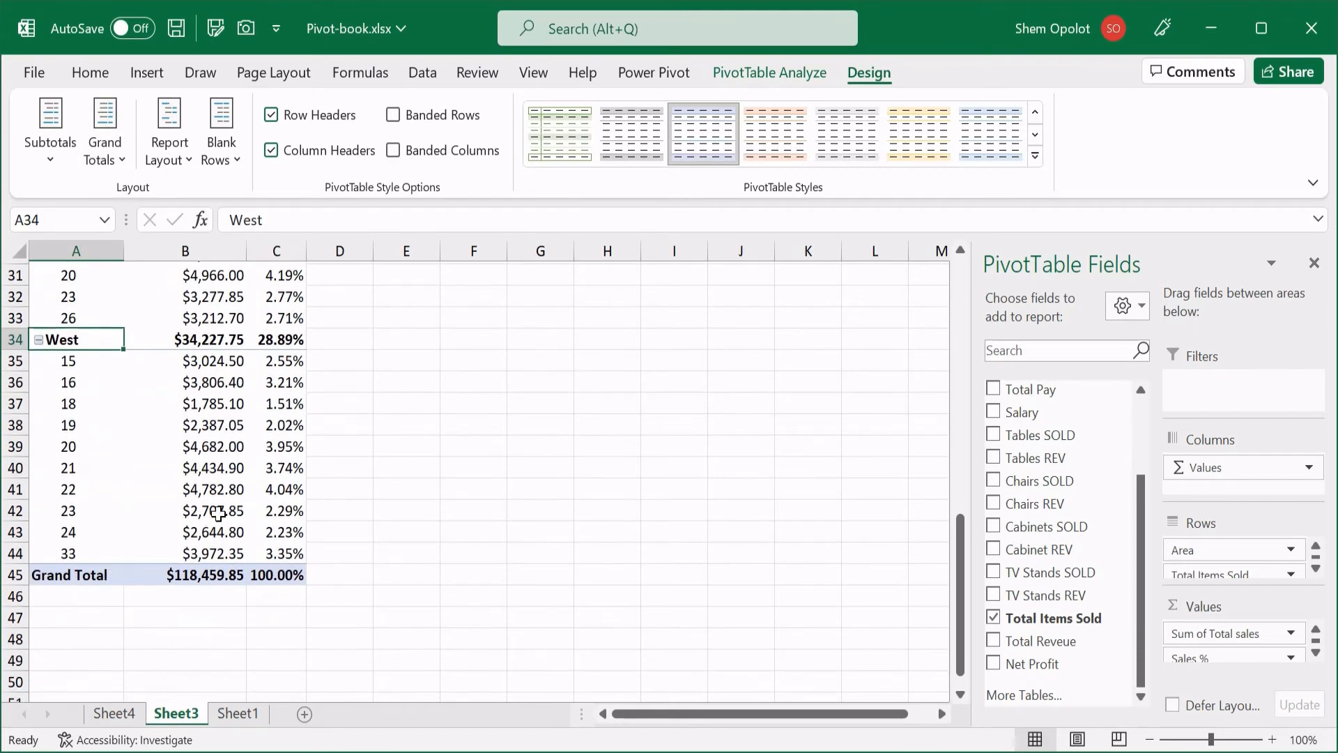
Review the report layout choices against the area groups and show the PivotTable in Compact Form.
click(185, 151)
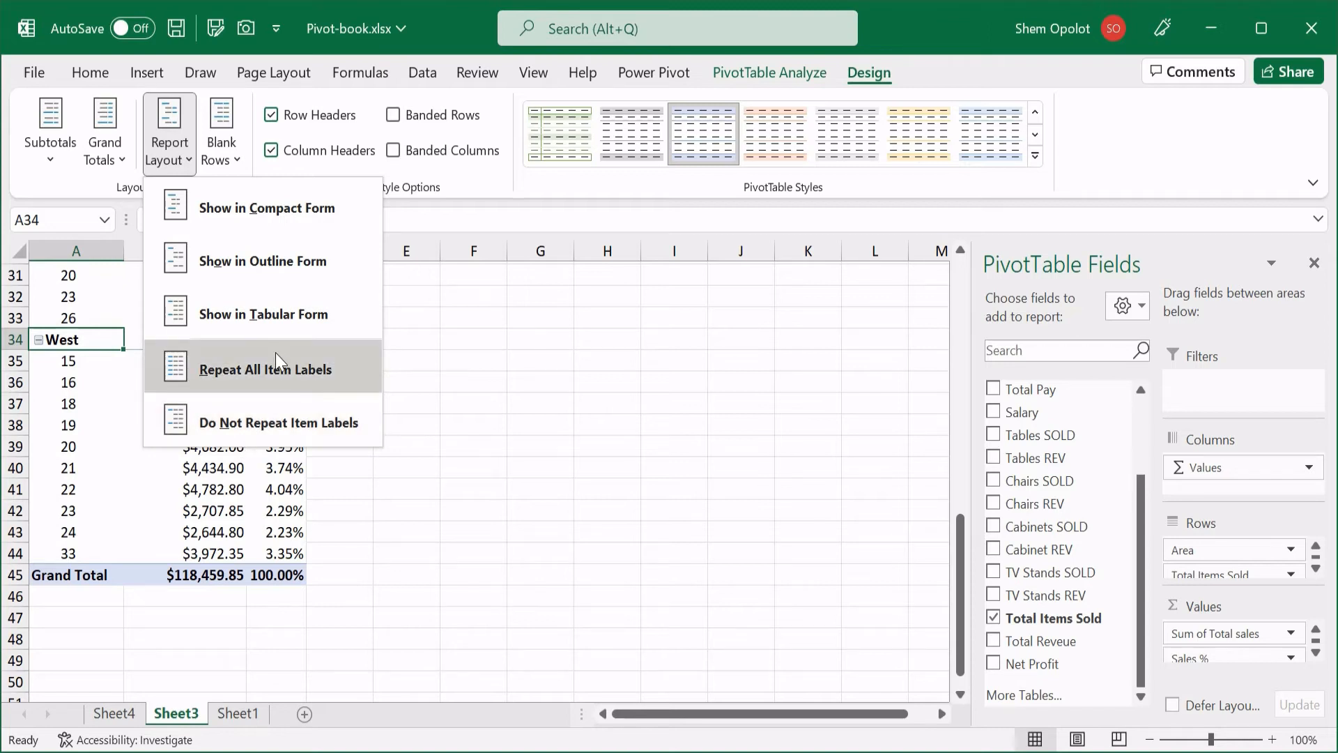
click(459, 446)
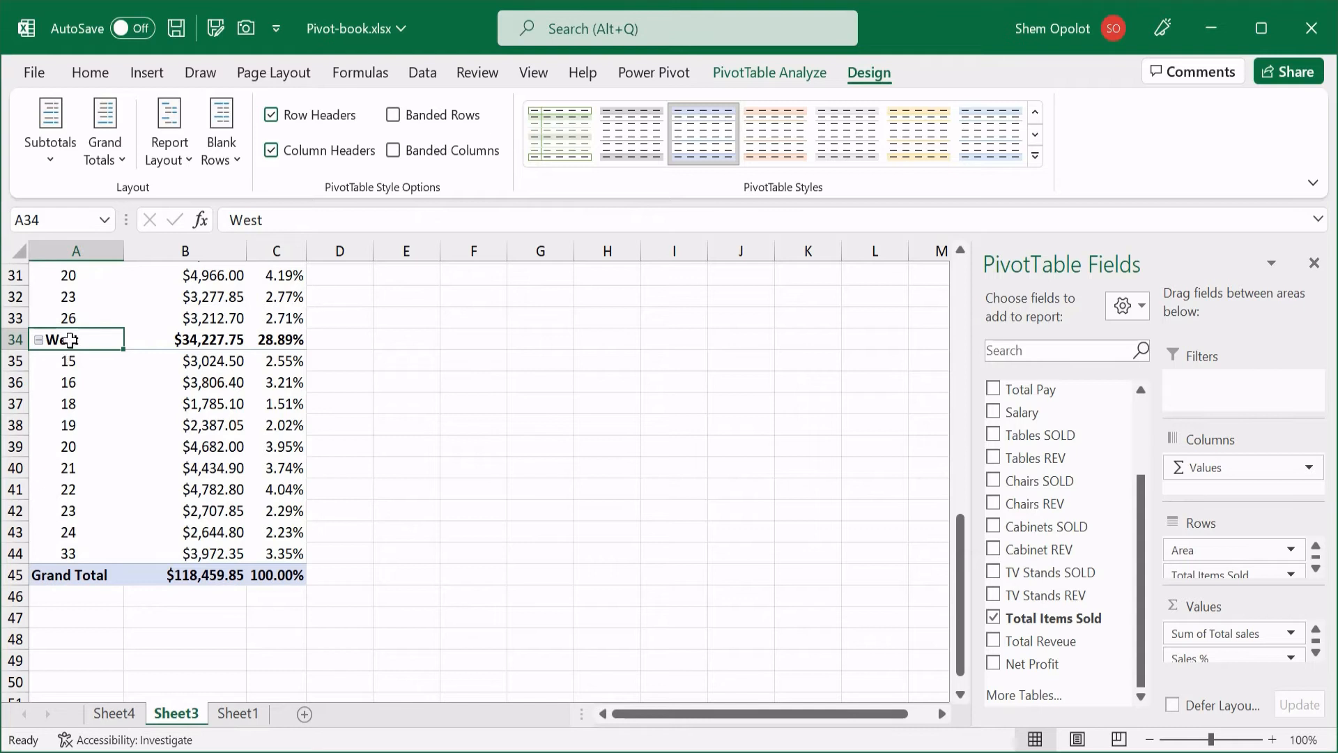
scroll(81, 493, up, 3)
scroll(63, 409, down, 1)
scroll(57, 306, up, 1)
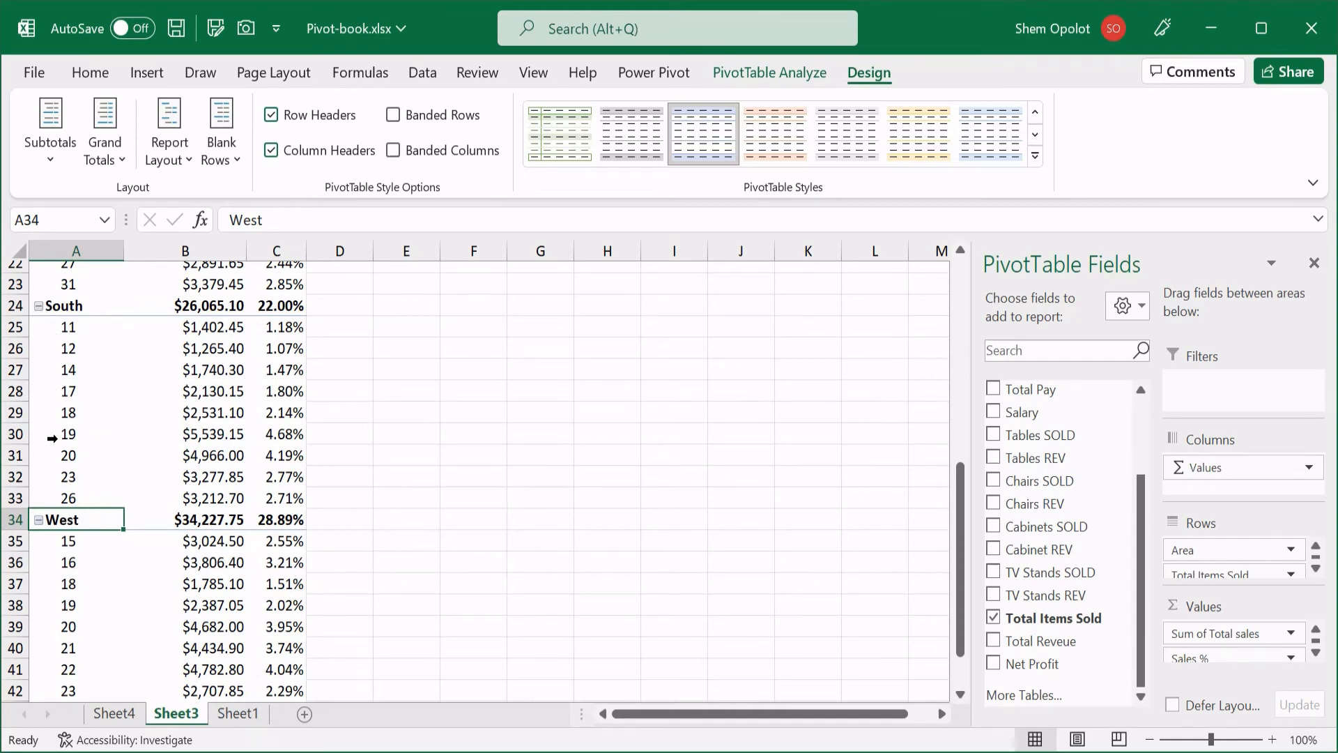
click(187, 159)
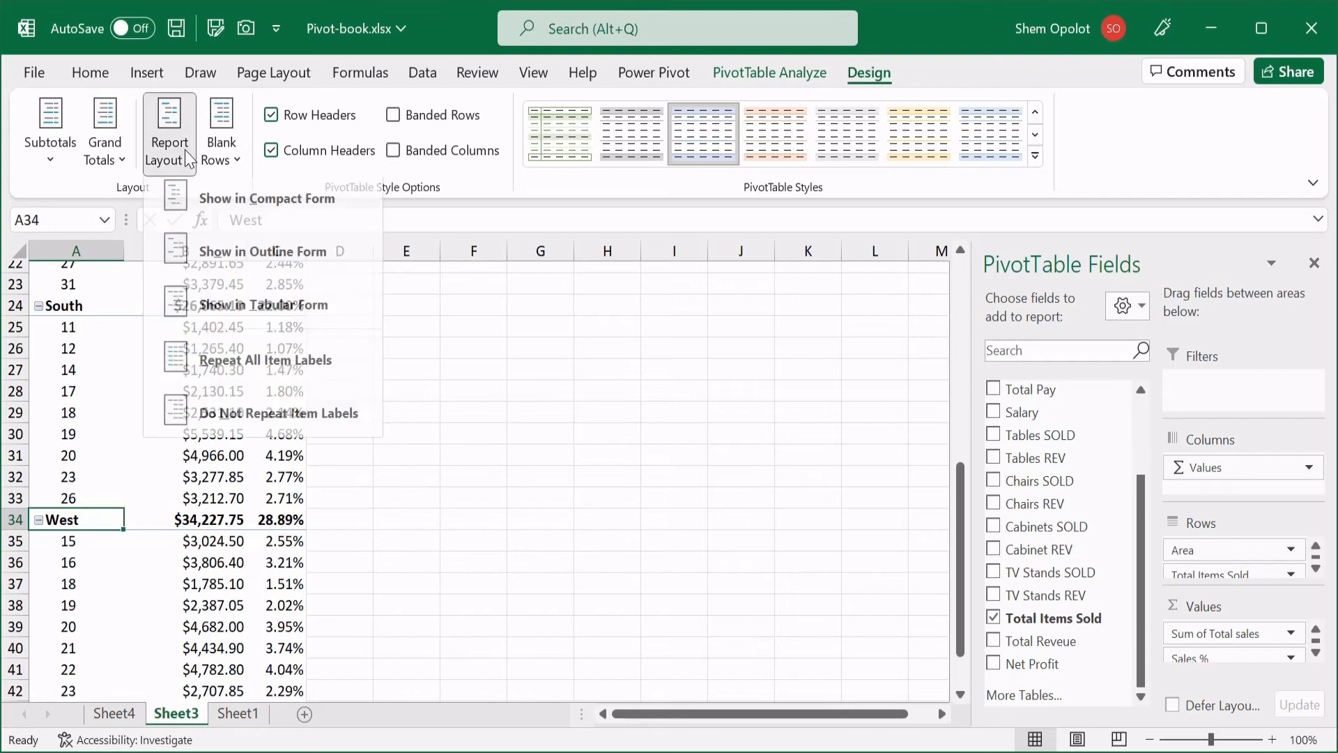
click(241, 205)
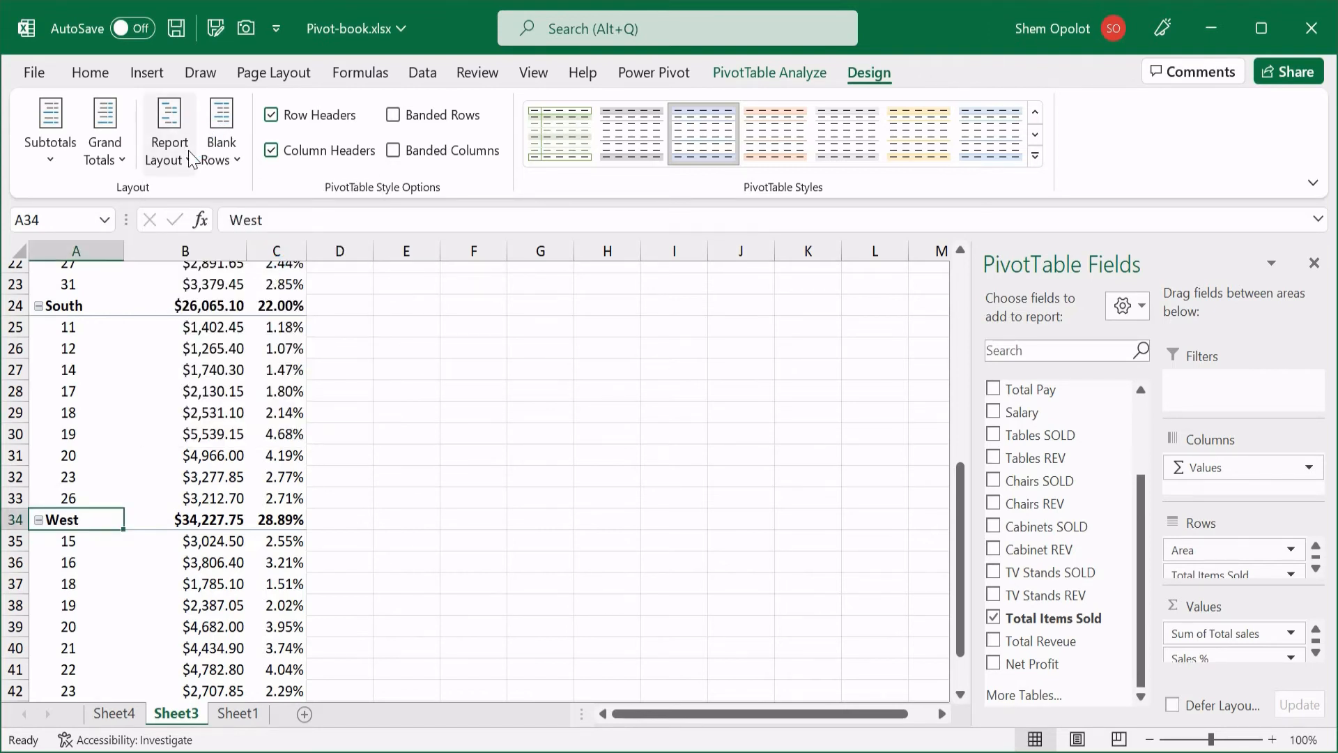
Show the PivotTable in Outline Form and look through its columns down to the Grand Total row.
click(188, 157)
click(244, 261)
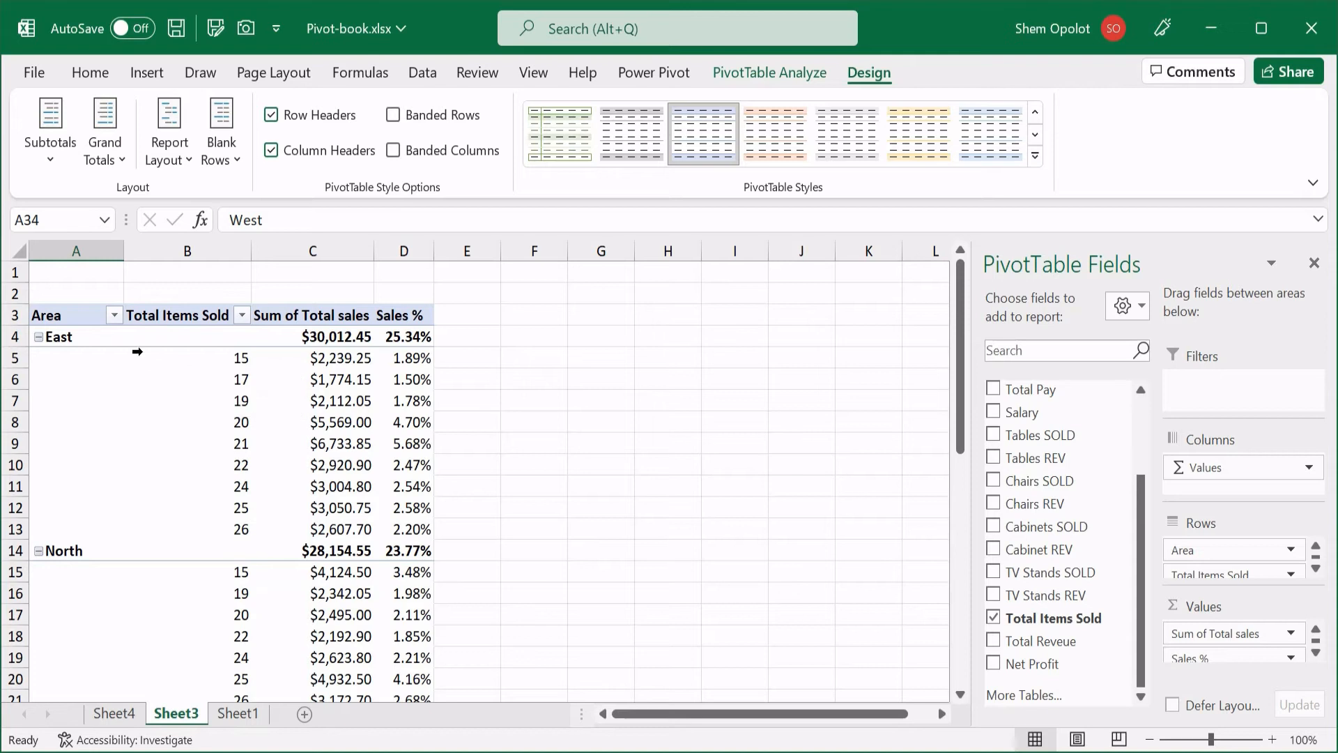
click(165, 321)
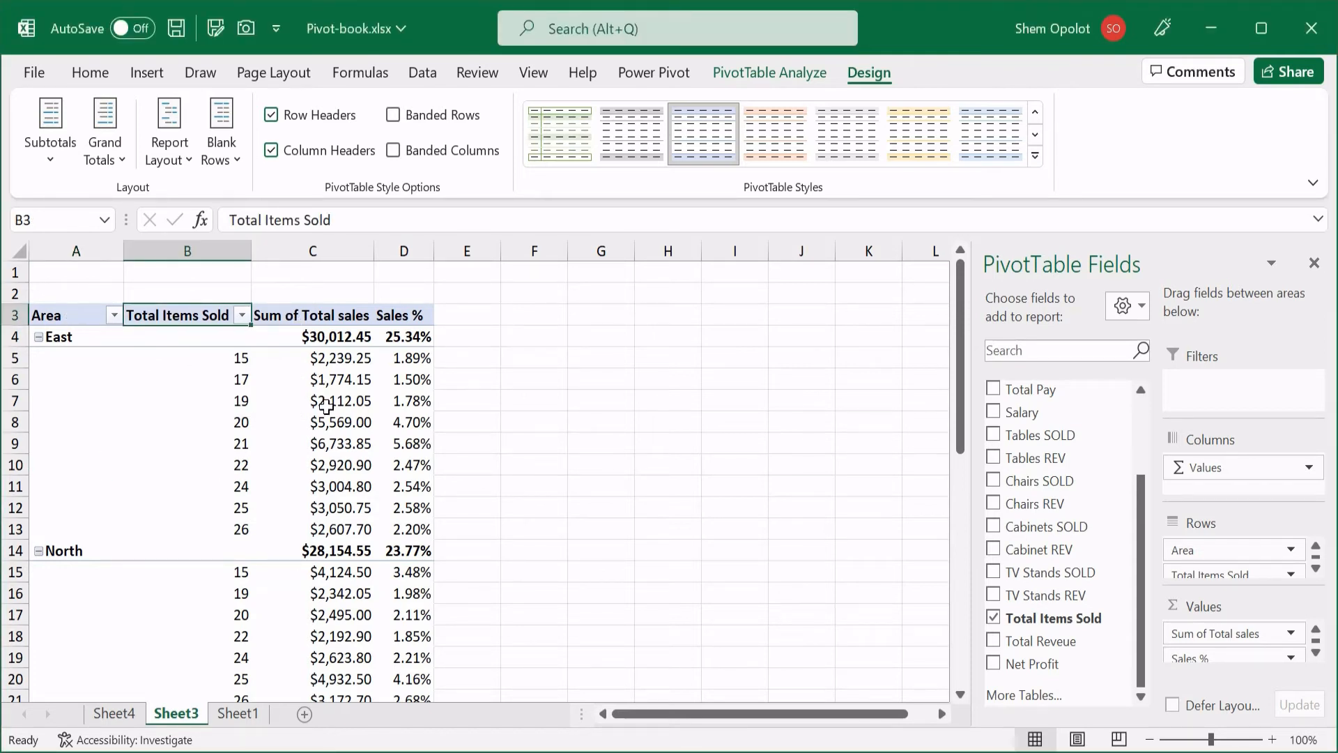
scroll(328, 404, down, 2)
scroll(326, 408, up, 1)
scroll(327, 406, down, 9)
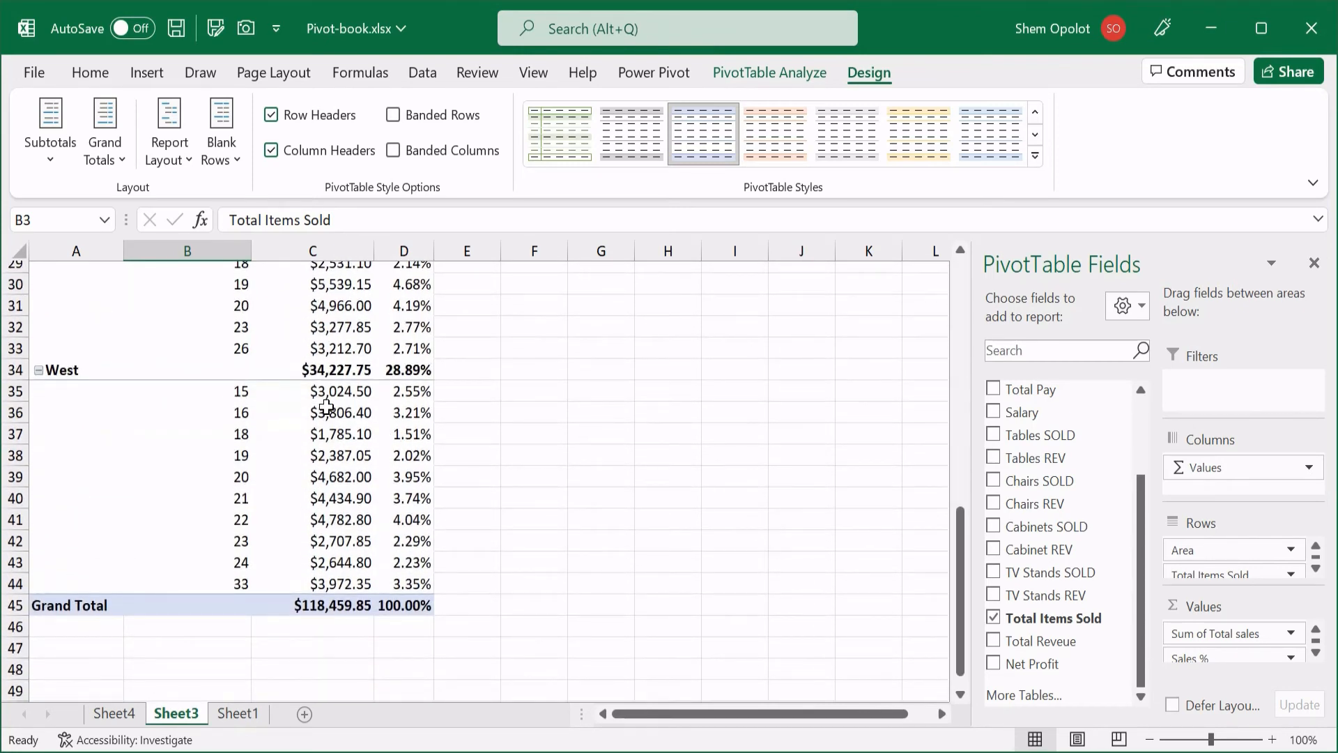
scroll(390, 334, up, 10)
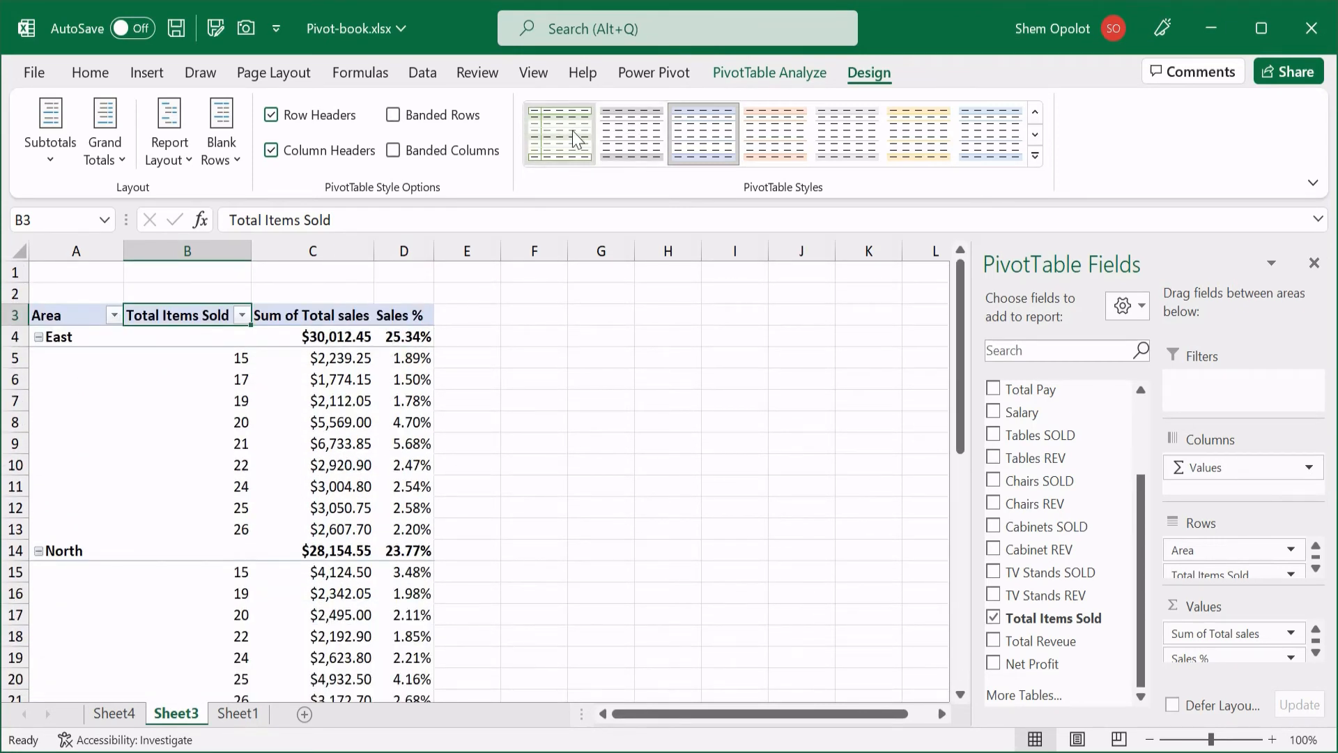
Try the light grey, orange and yellow PivotTable styles and browse the Light, Medium and Dark style collections.
click(649, 138)
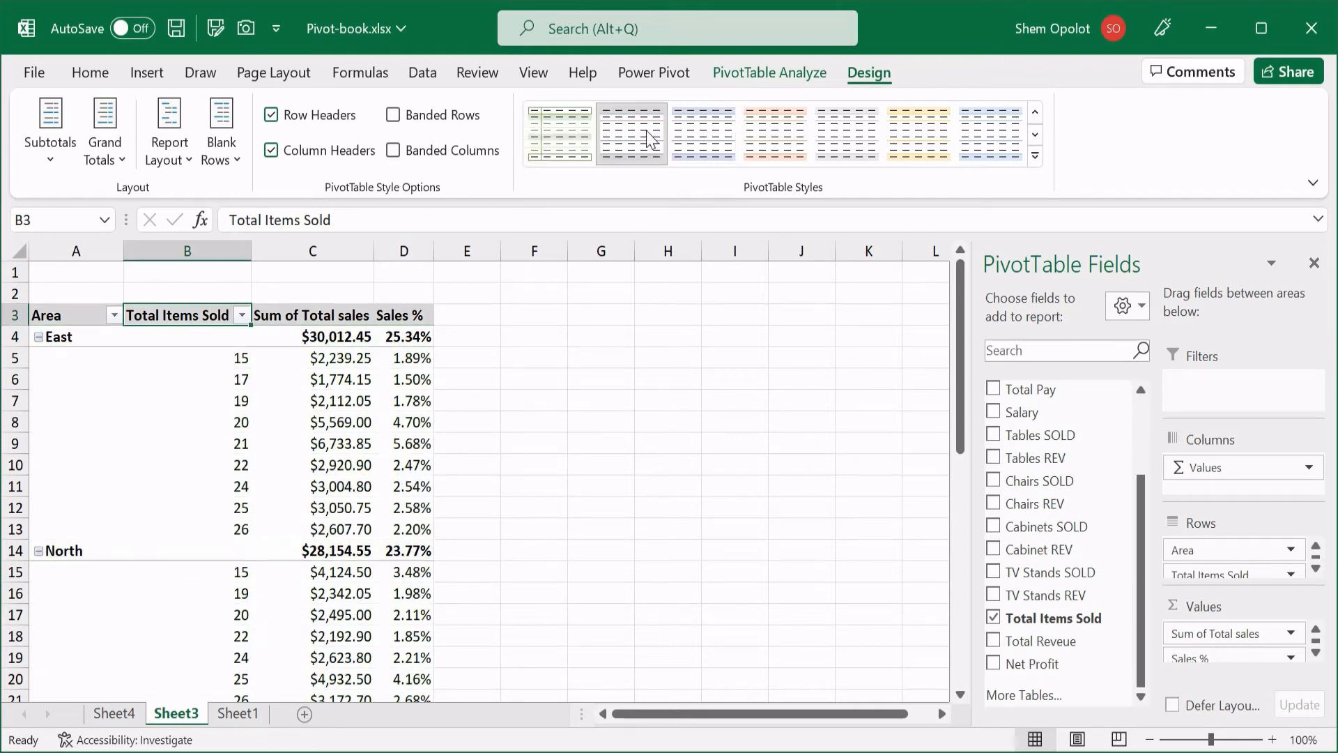
click(801, 136)
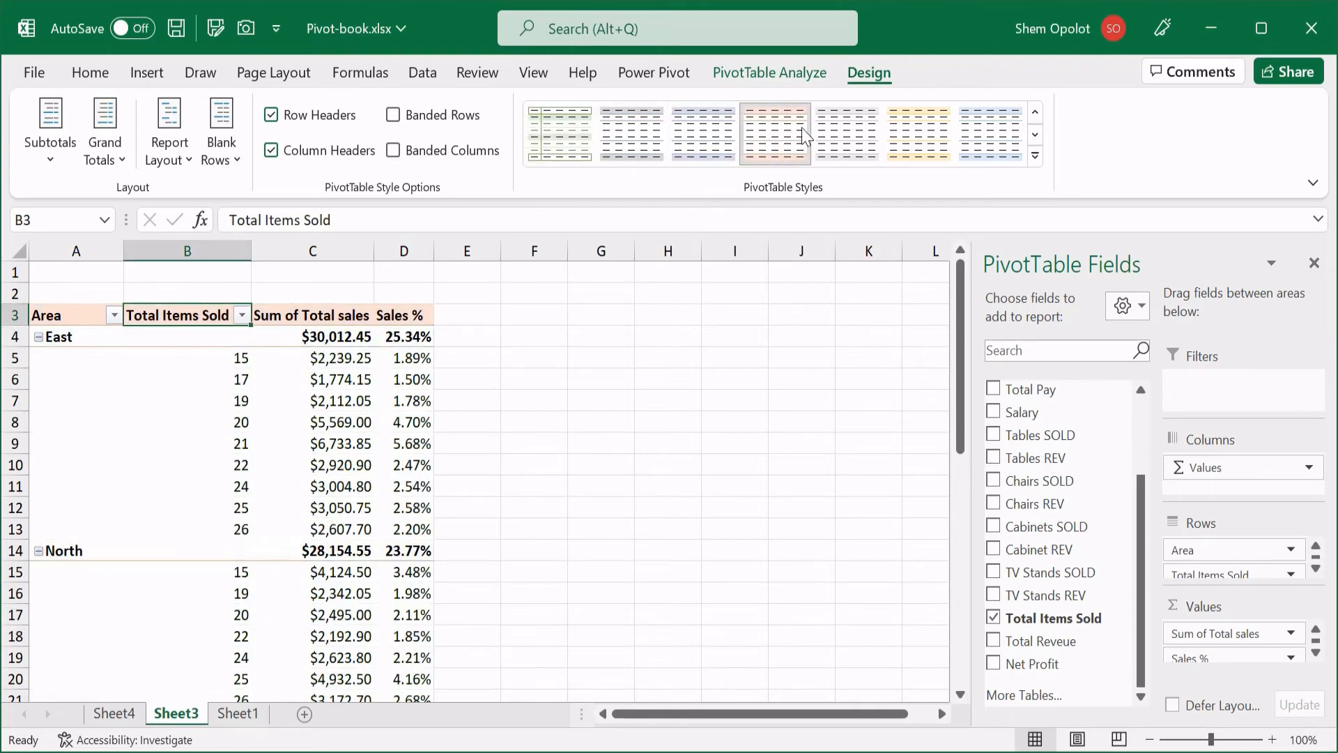
click(906, 146)
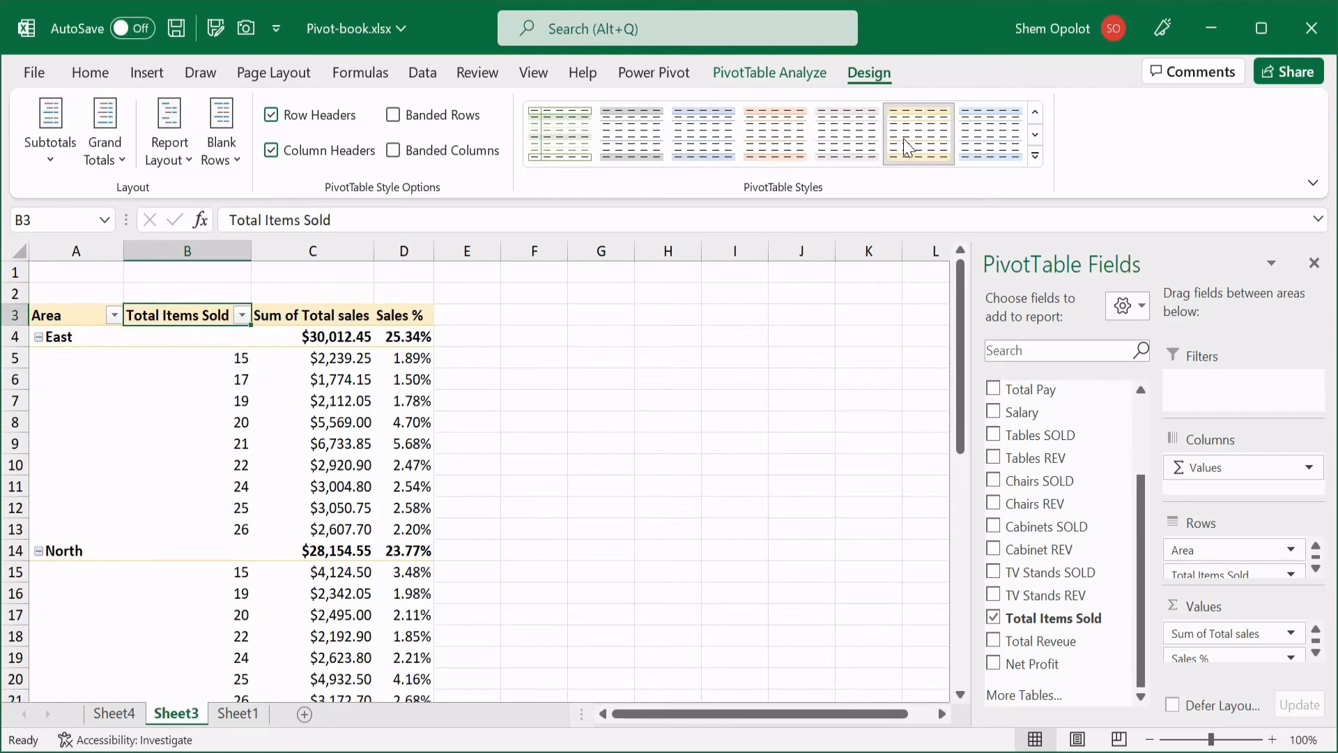
click(1035, 157)
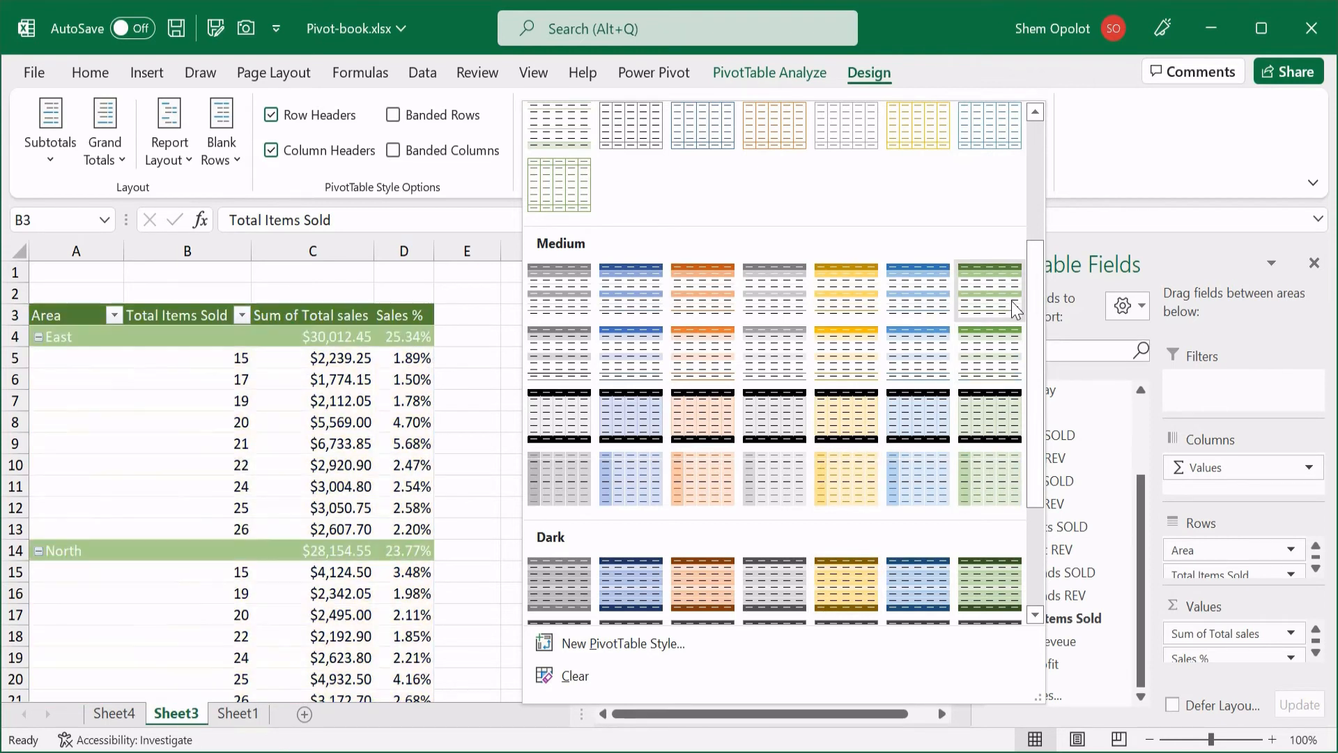
scroll(834, 185, up, 4)
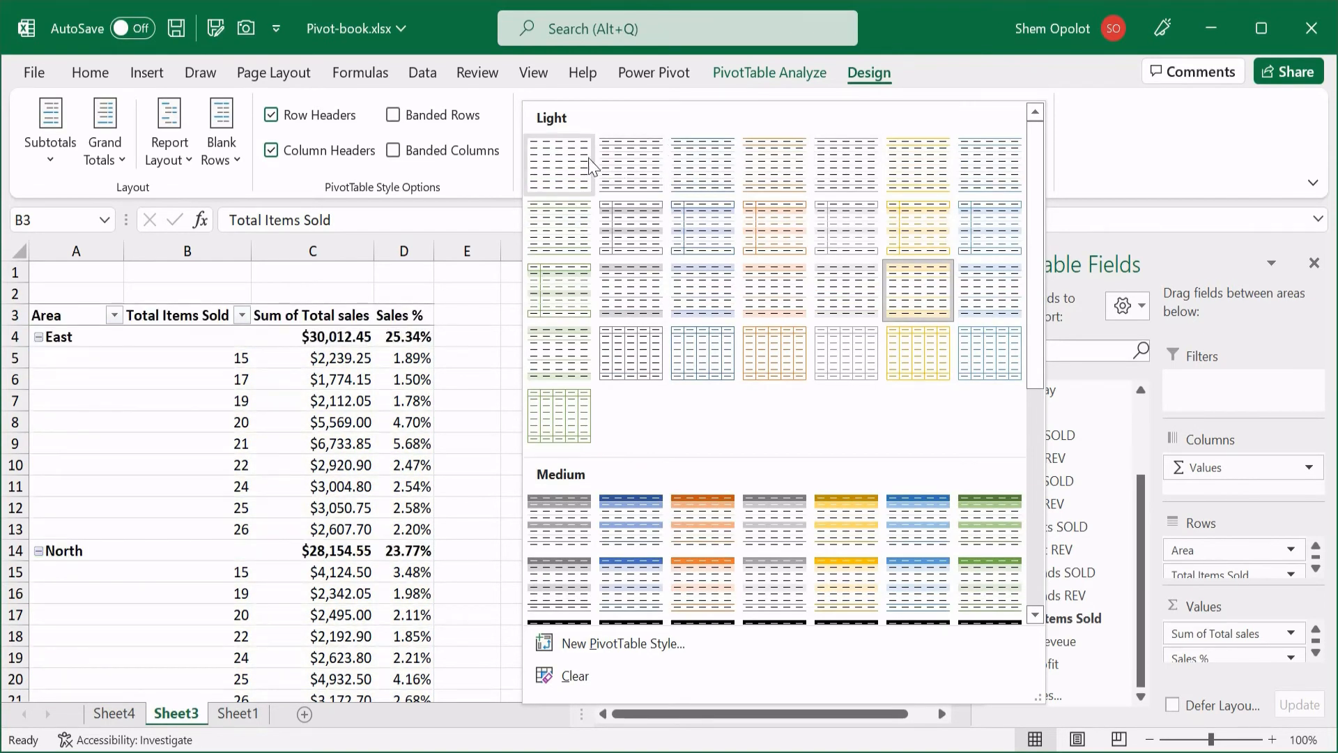
click(1133, 154)
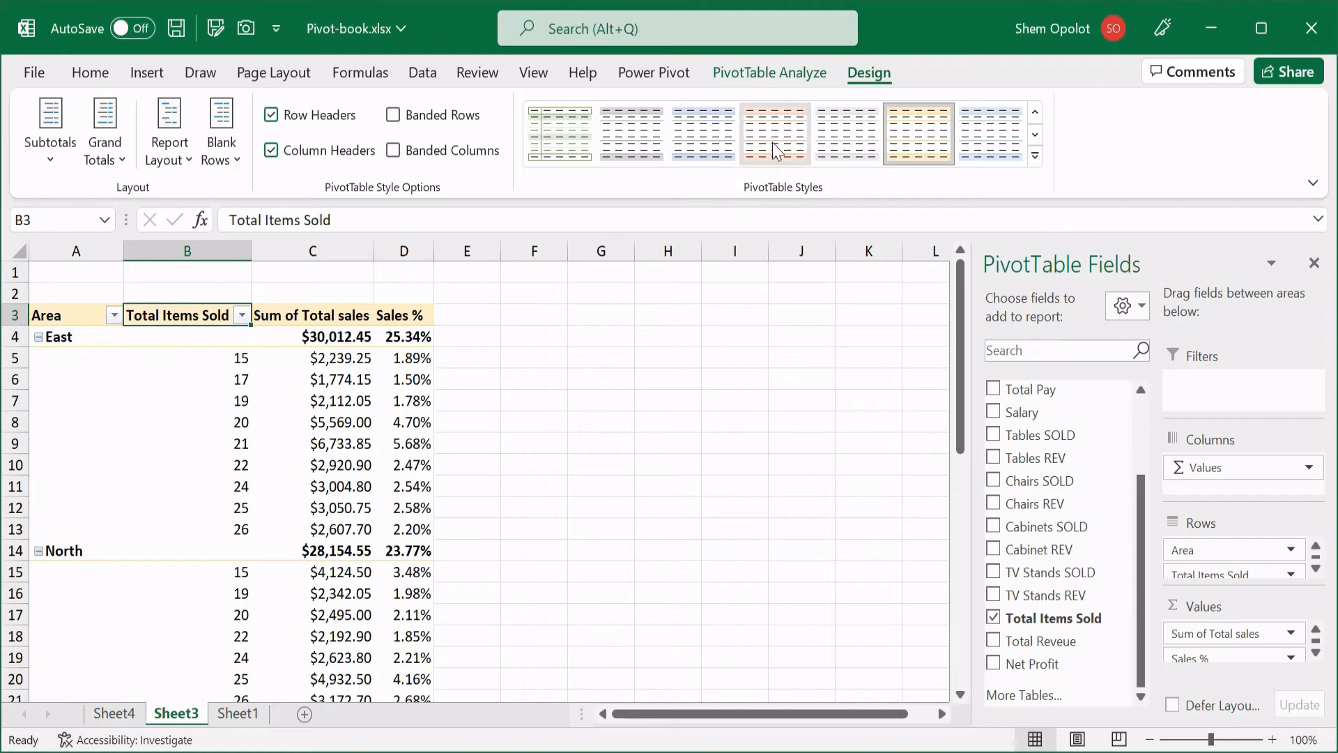
Apply the light grey PivotTable style with shaded headers and review the whole table.
click(634, 139)
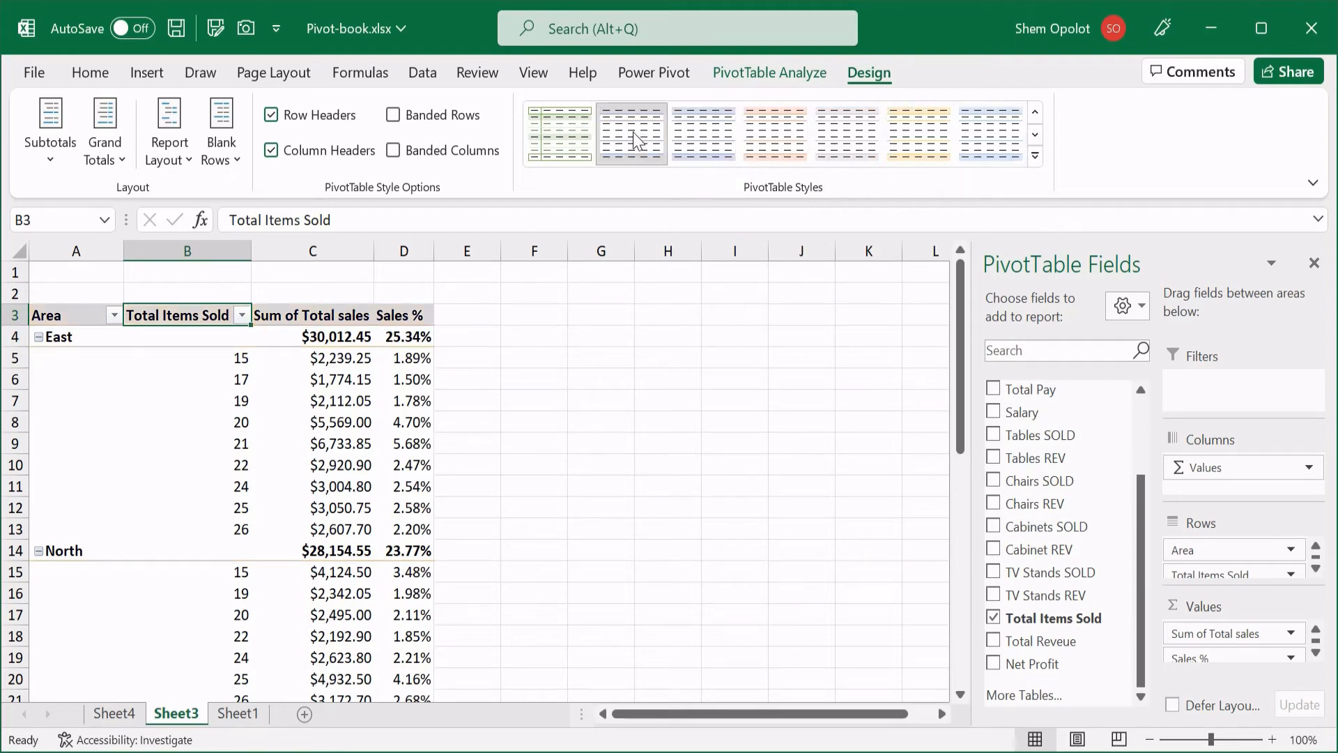
scroll(585, 504, down, 11)
scroll(585, 504, up, 11)
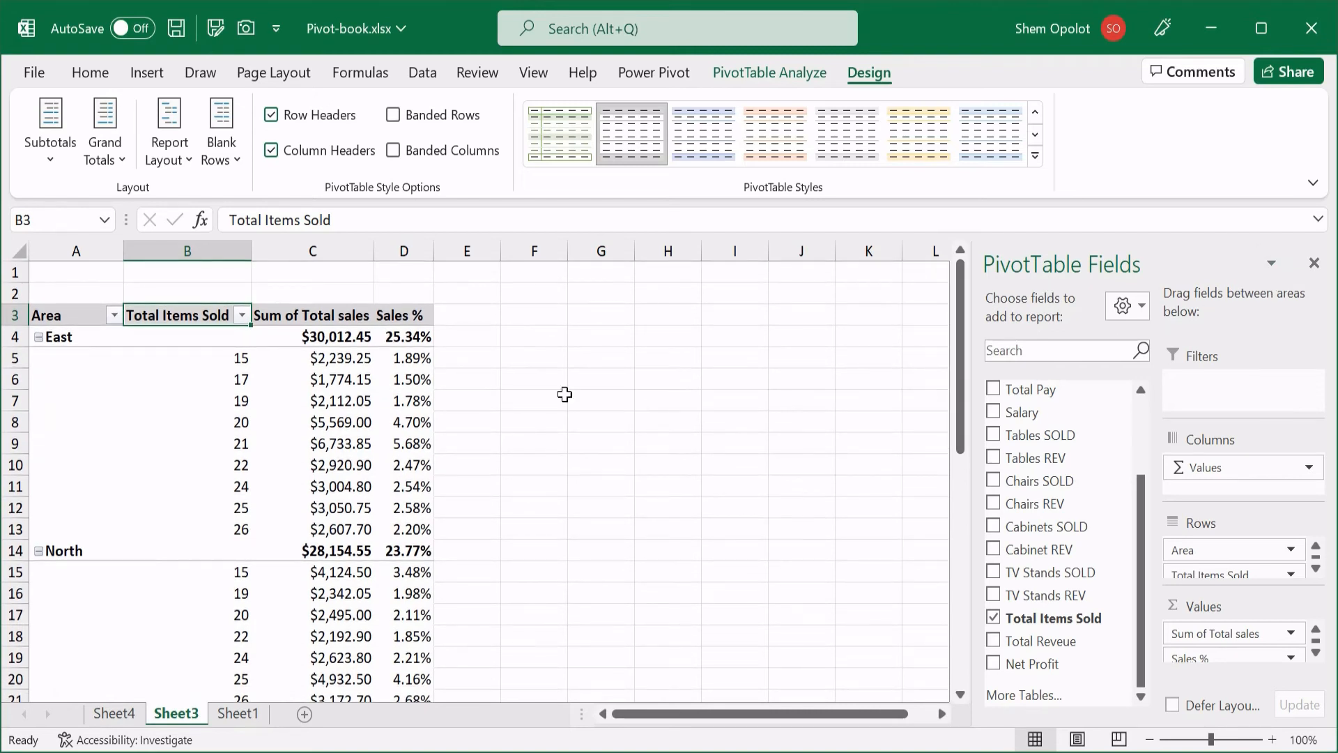
scroll(349, 405, down, 1)
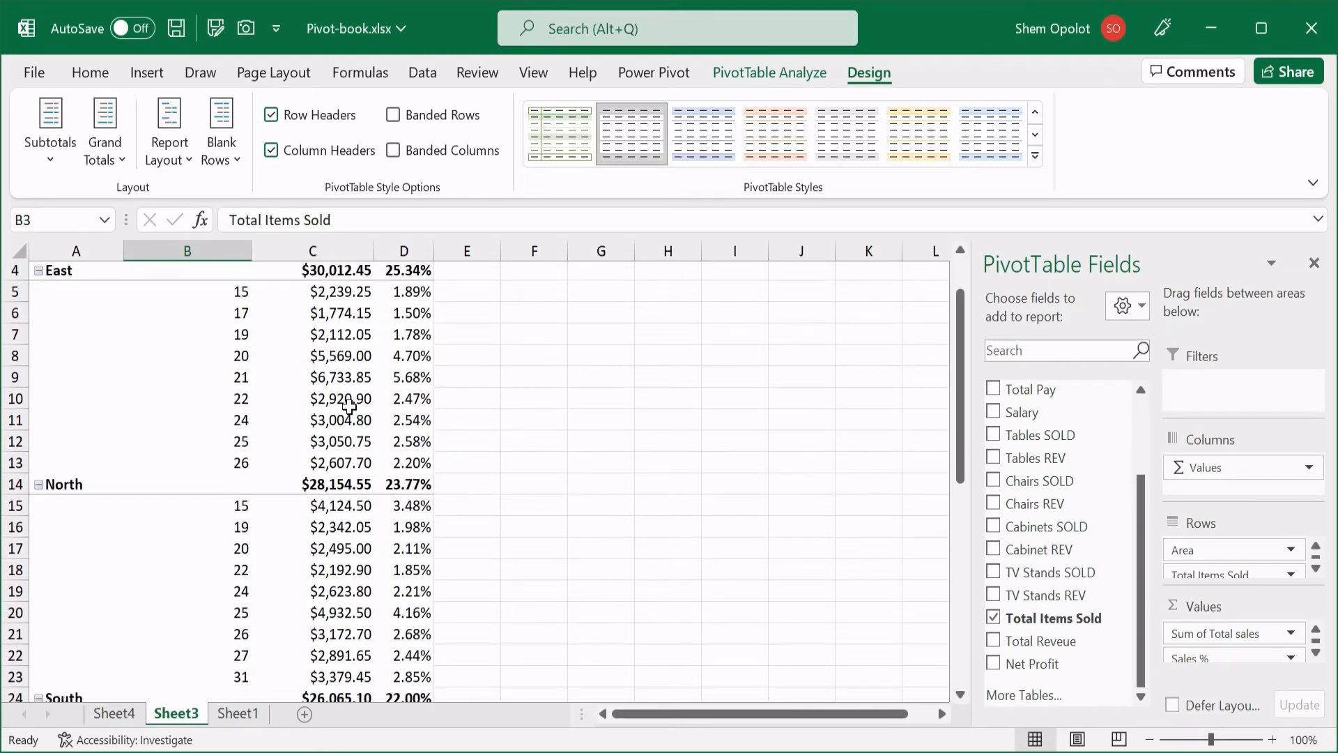
mouse_move(350, 406)
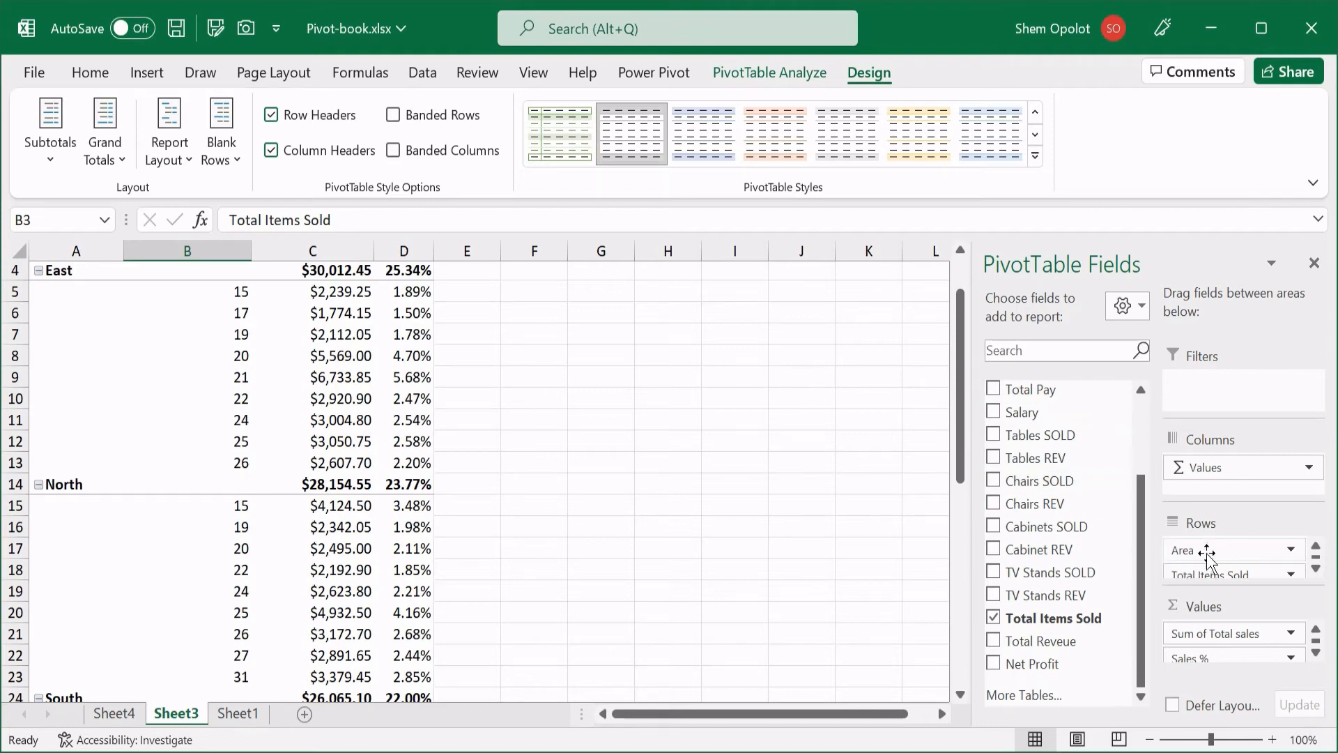
Remove Area and Total Items Sold from the Rows area and Sales % from the Values area.
drag(1208, 551, 901, 561)
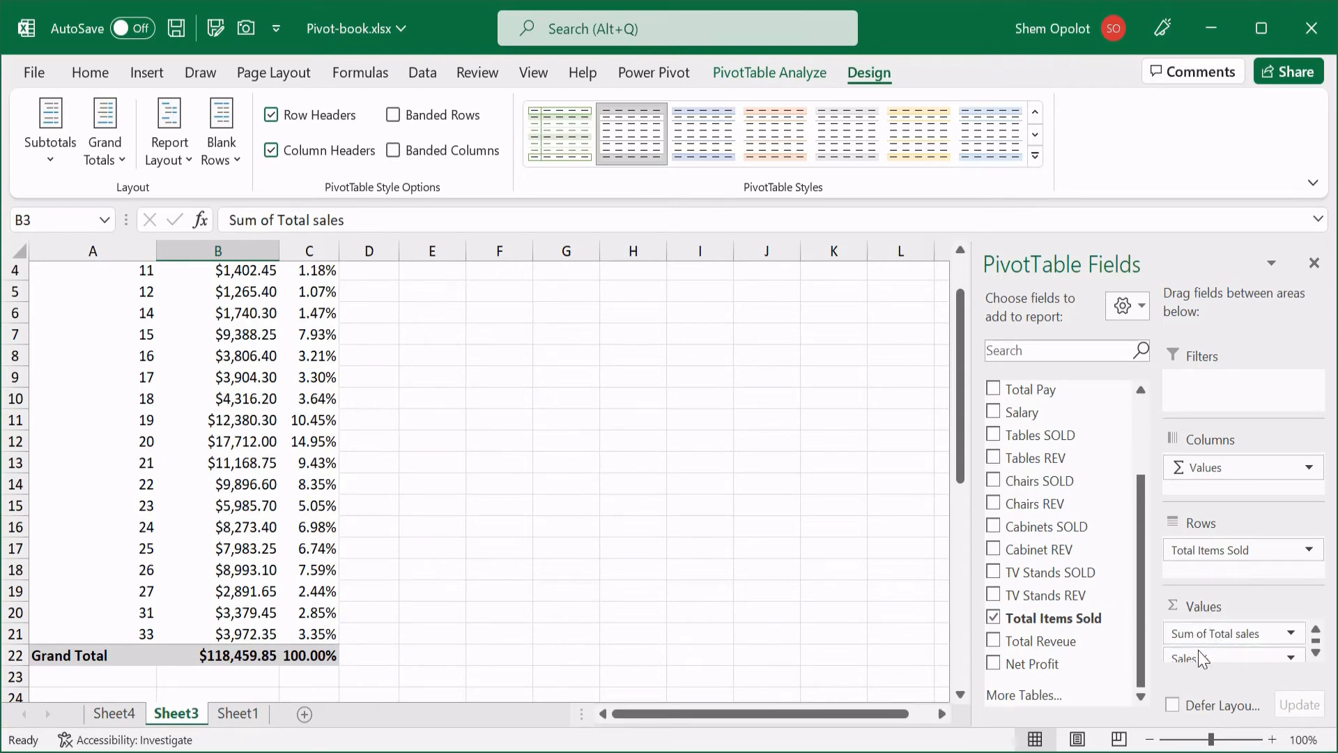
drag(1200, 658, 787, 609)
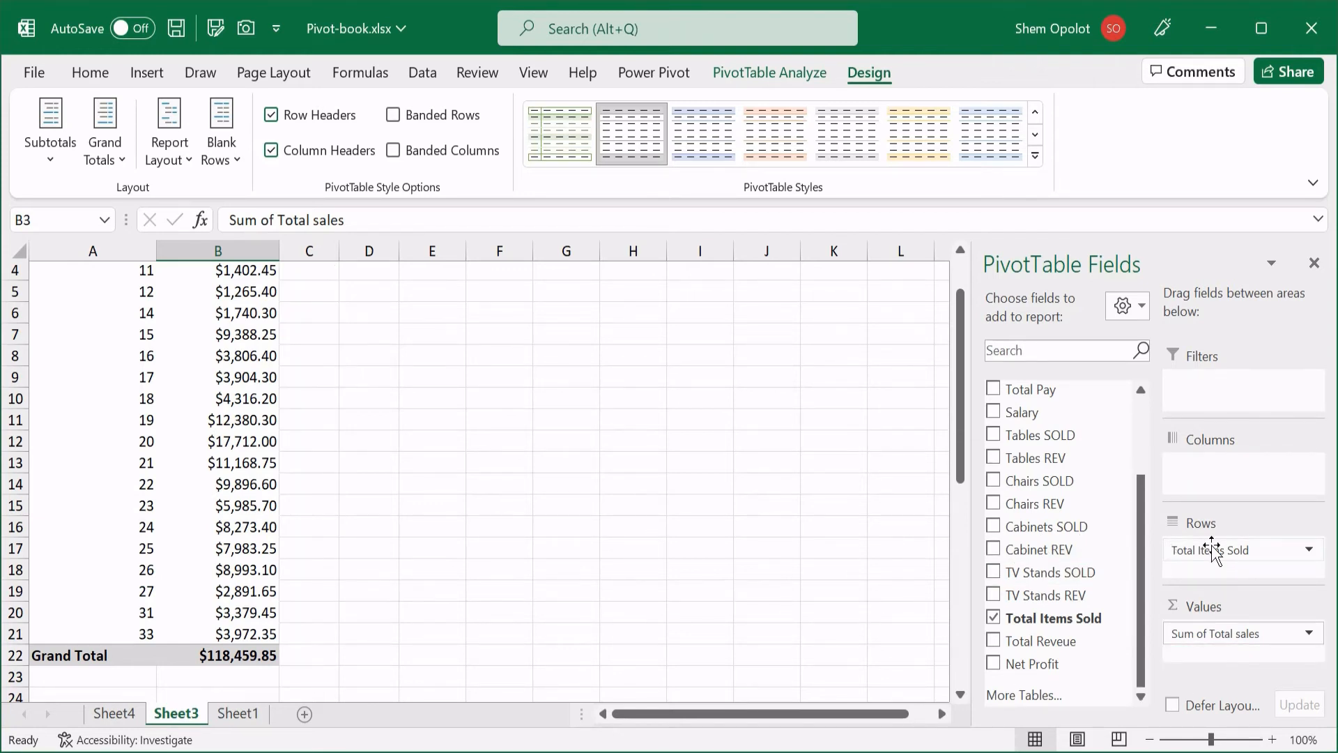
drag(1212, 551, 759, 557)
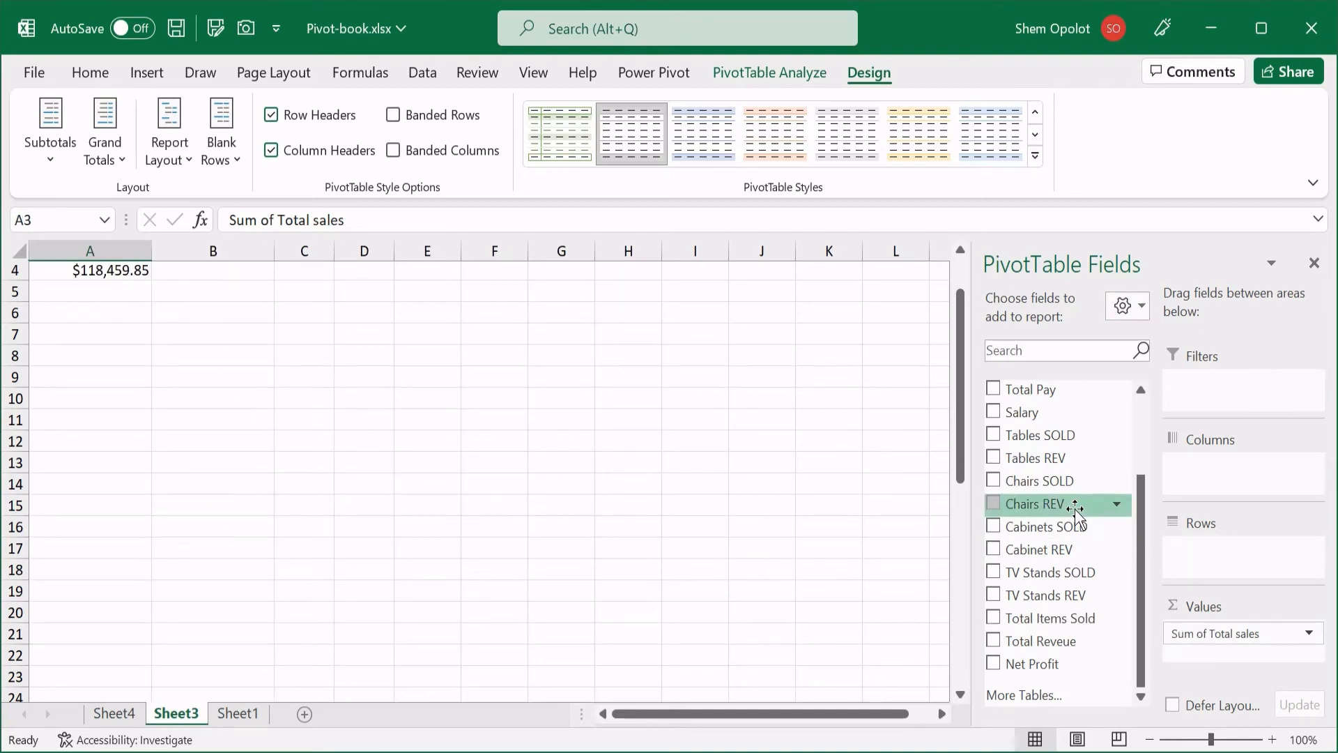
Add the Sales person field to the Rows area and look through the total sales of each sales person.
scroll(1075, 509, up, 2)
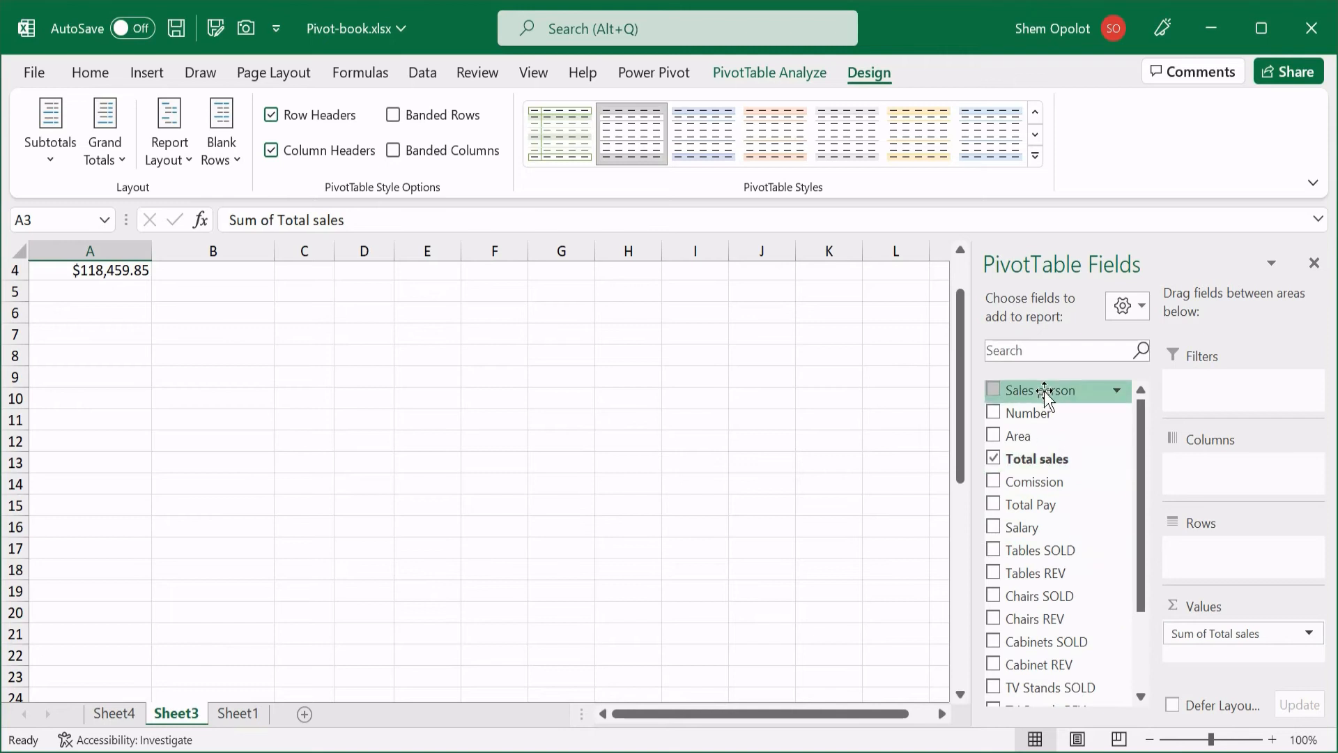
drag(1044, 387, 1230, 554)
scroll(491, 513, up, 1)
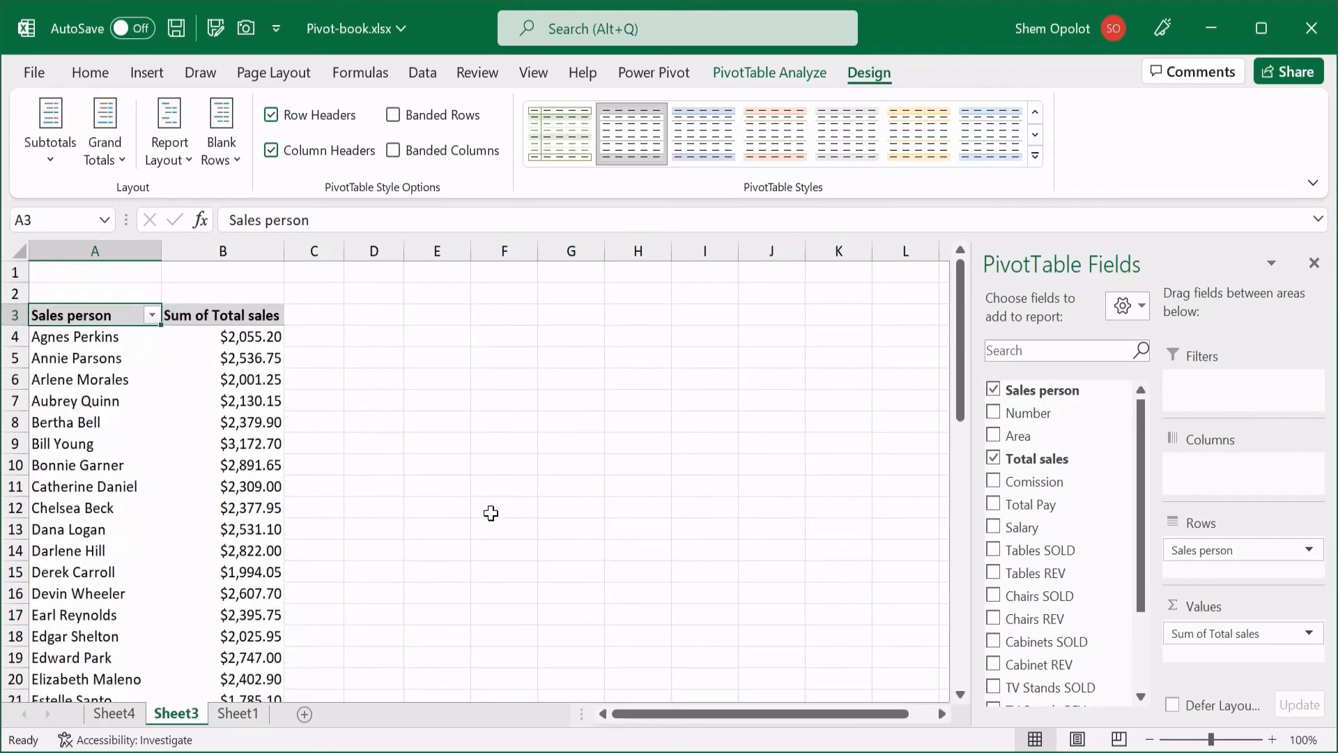
scroll(491, 513, down, 1)
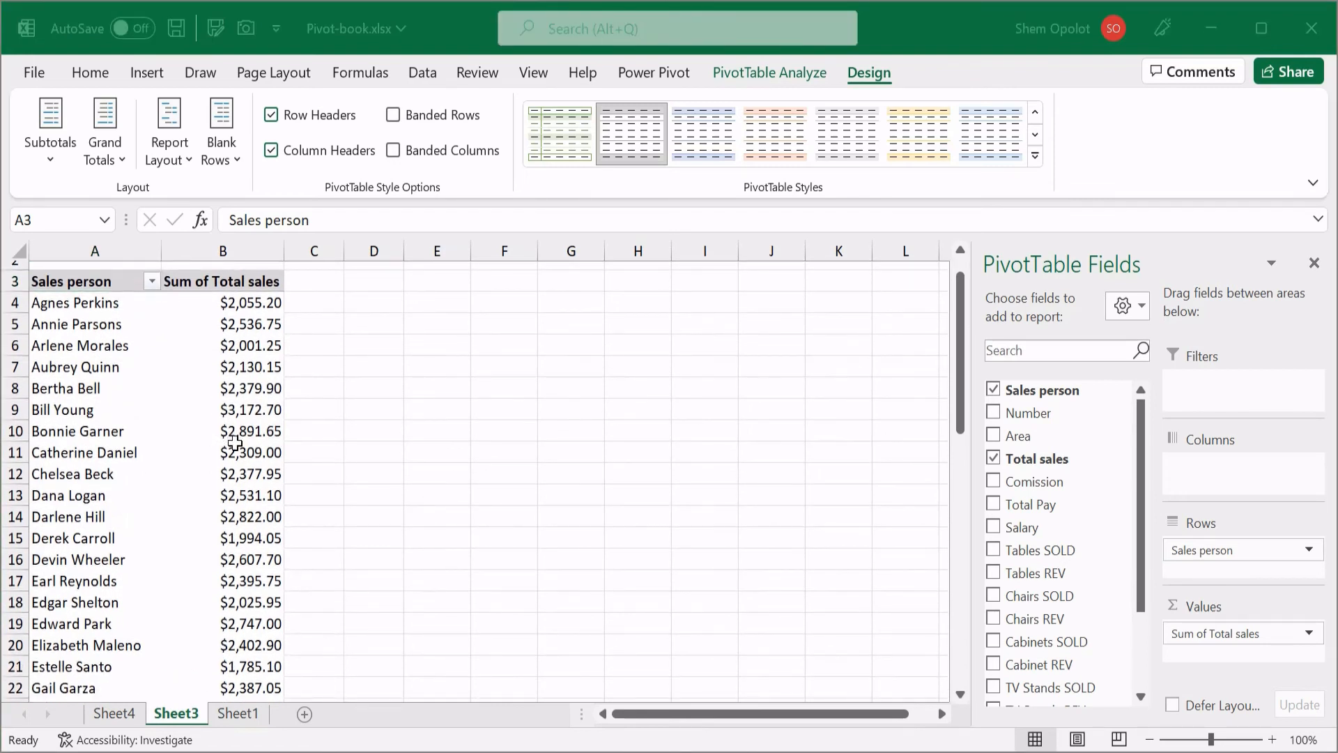
scroll(234, 443, down, 13)
scroll(235, 442, up, 13)
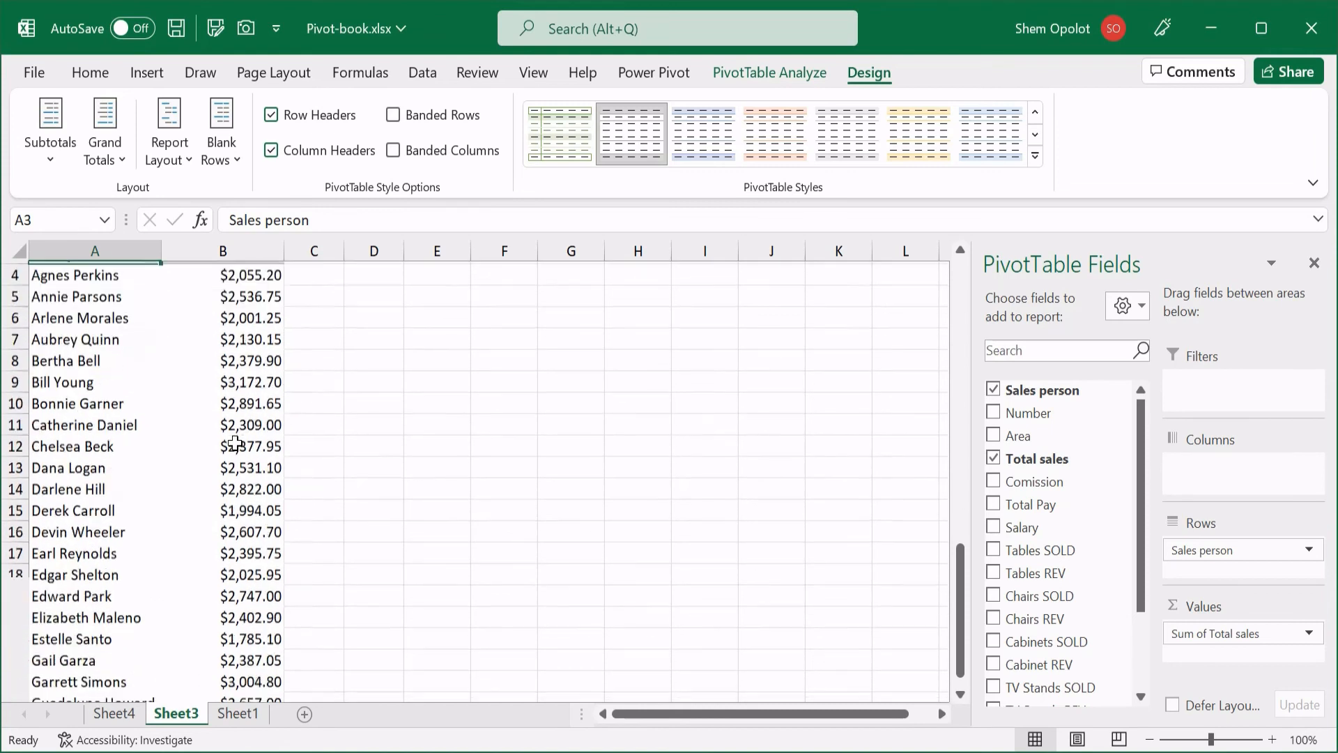
scroll(235, 443, down, 12)
scroll(235, 443, up, 7)
scroll(235, 443, up, 6)
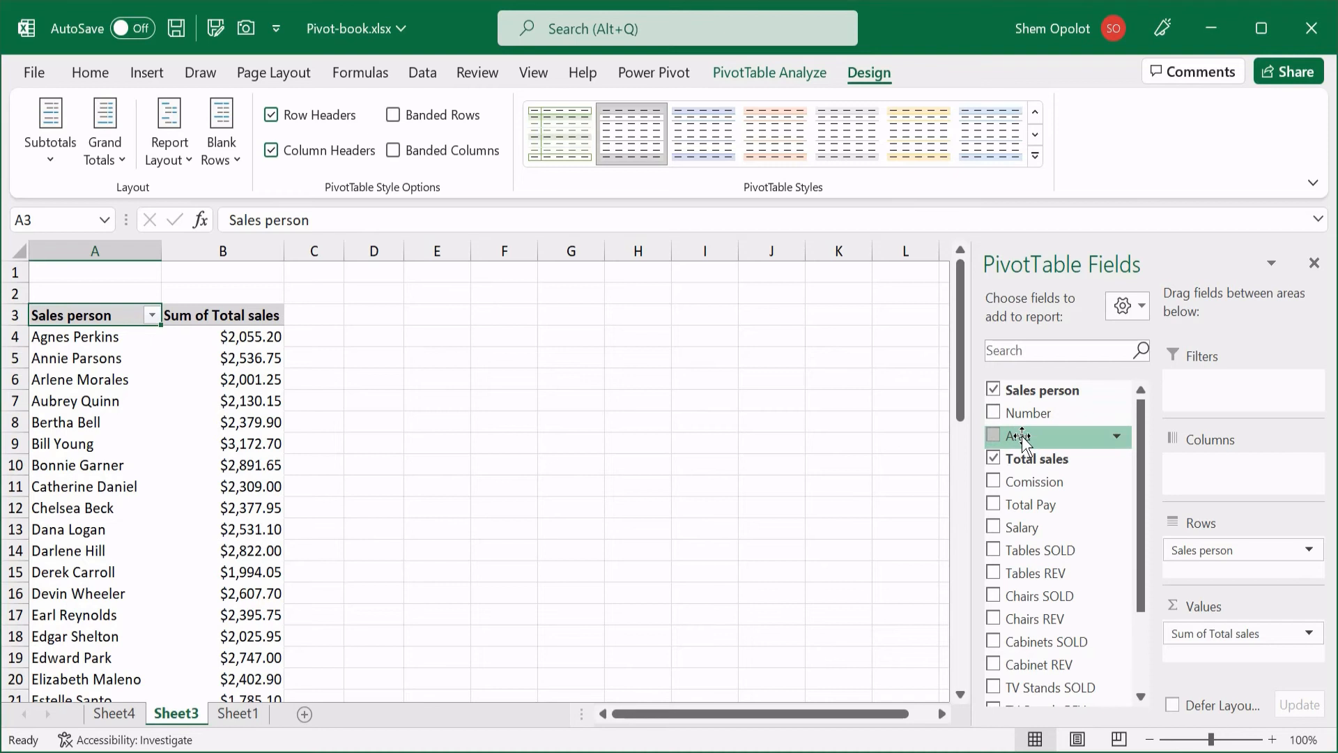
Add the Area field to the Filters area of the PivotTable.
drag(1023, 440, 1211, 400)
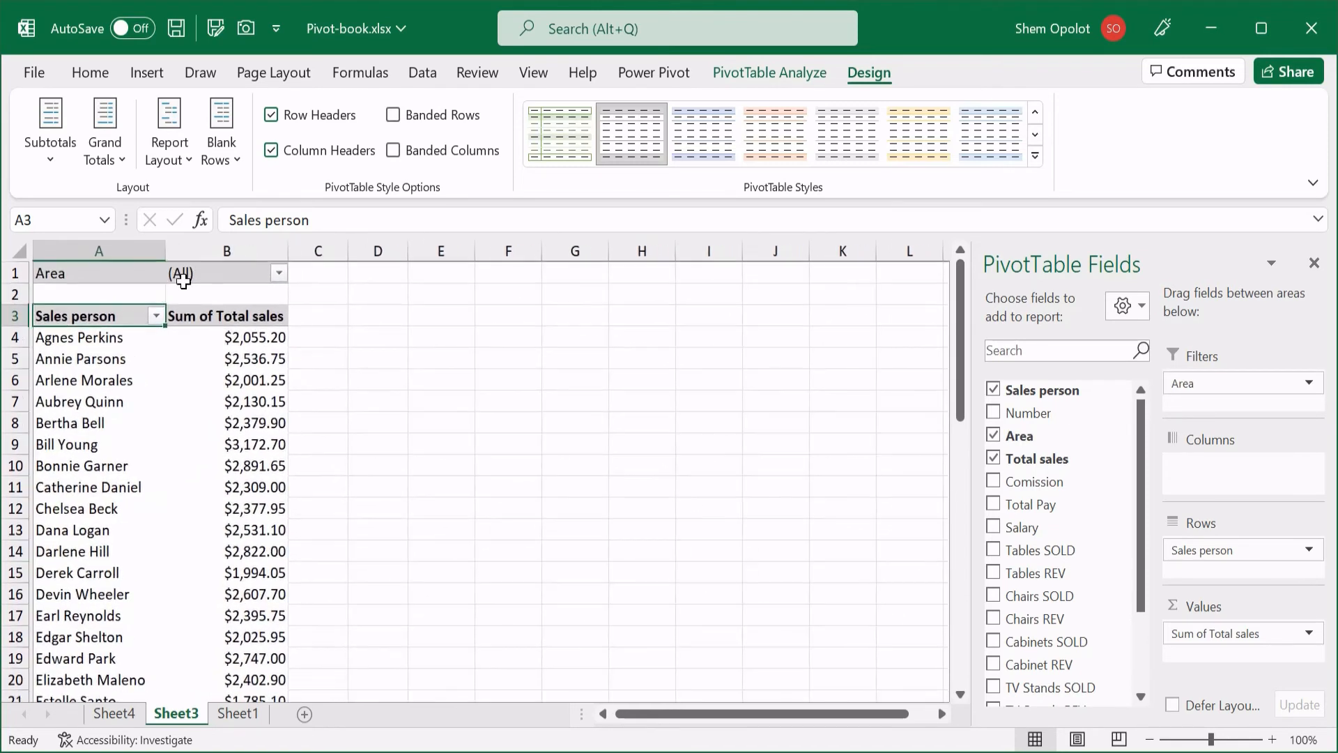
Enable multiple item selection in the Area filter, limit it to North and South, and review the filtered sales per sales person.
click(276, 273)
click(64, 323)
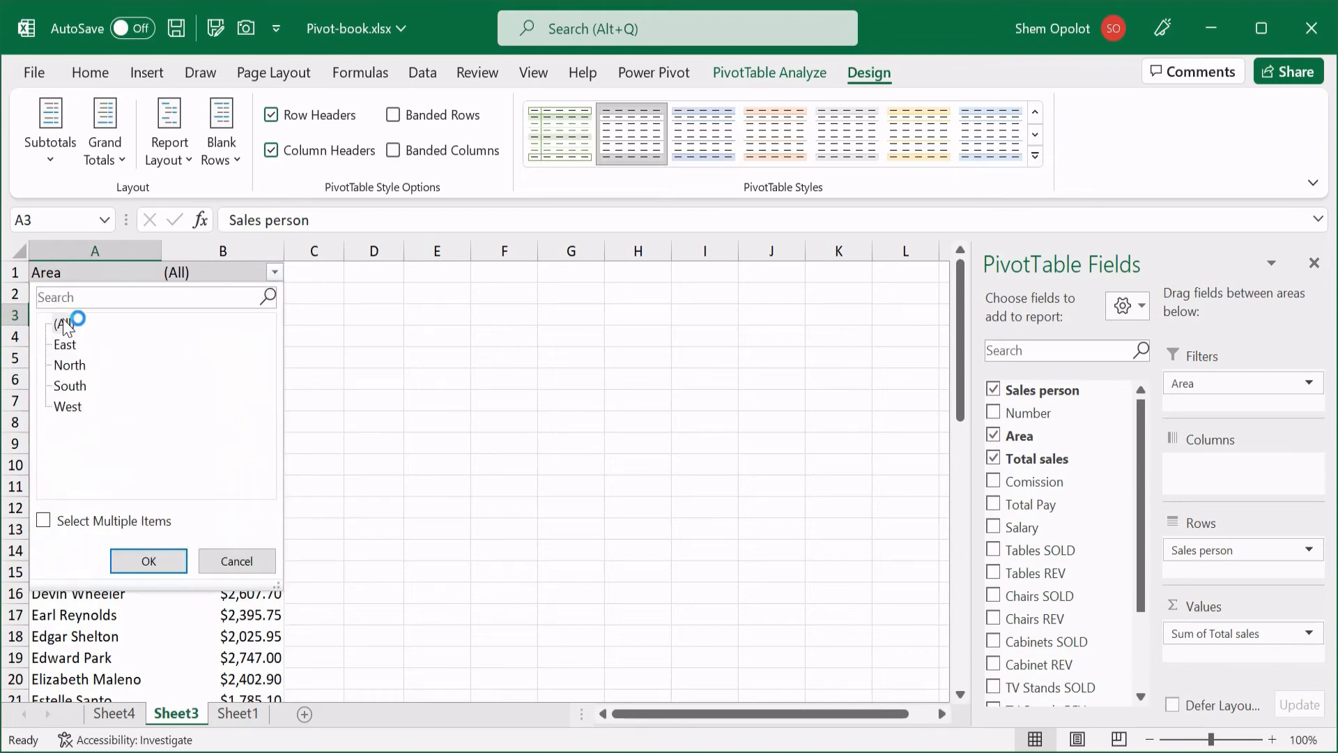
click(44, 520)
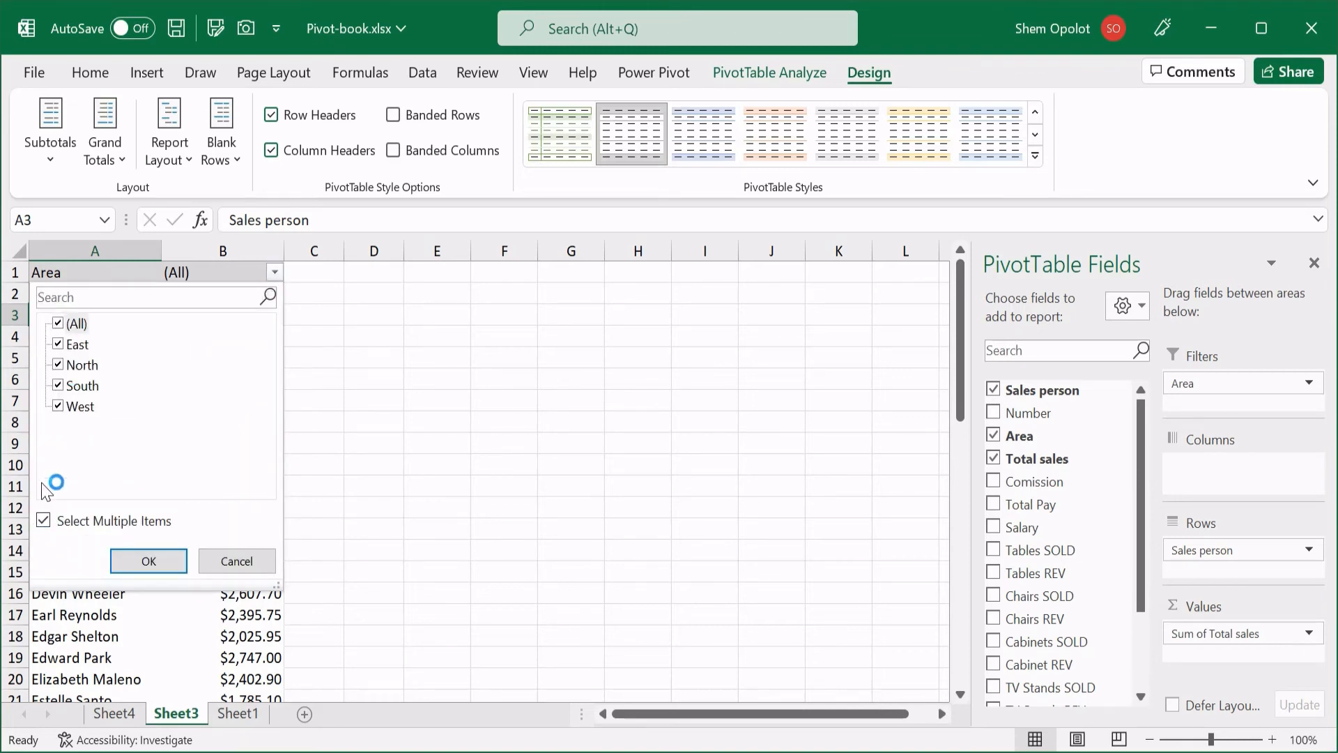
click(57, 325)
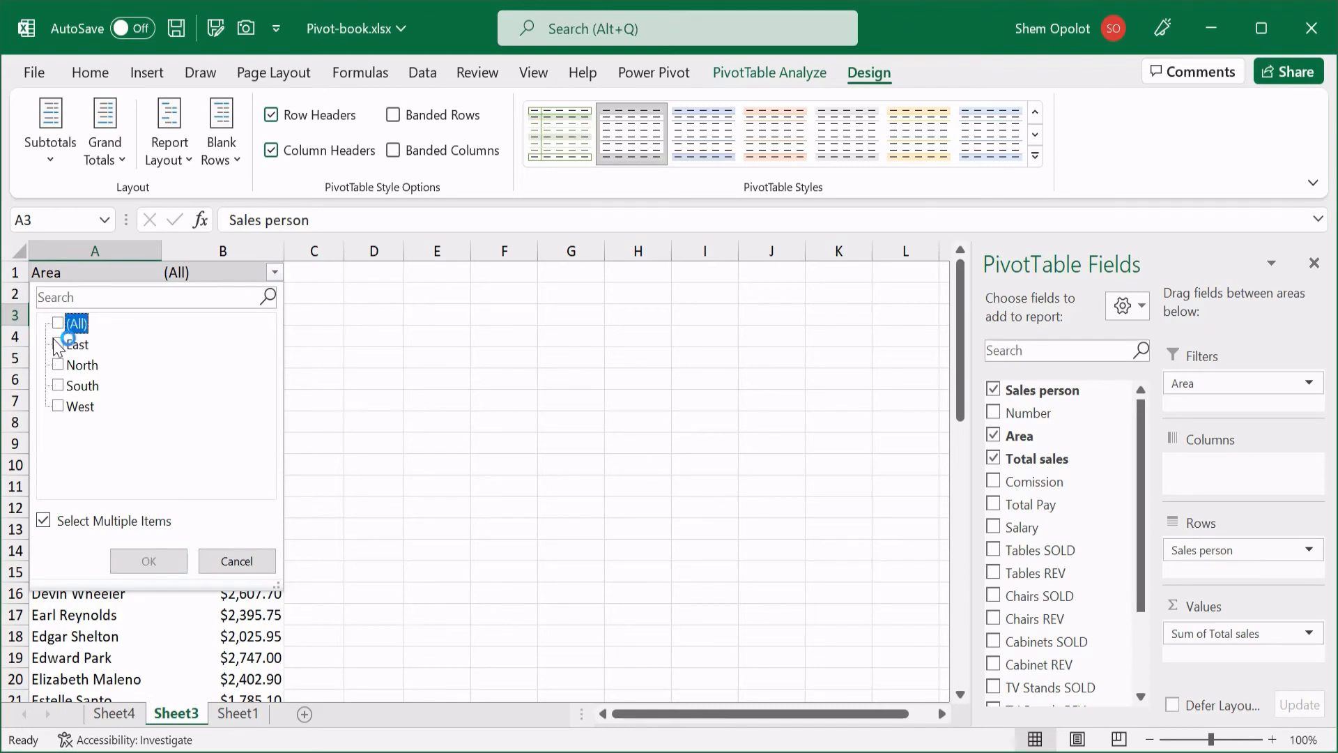
click(61, 386)
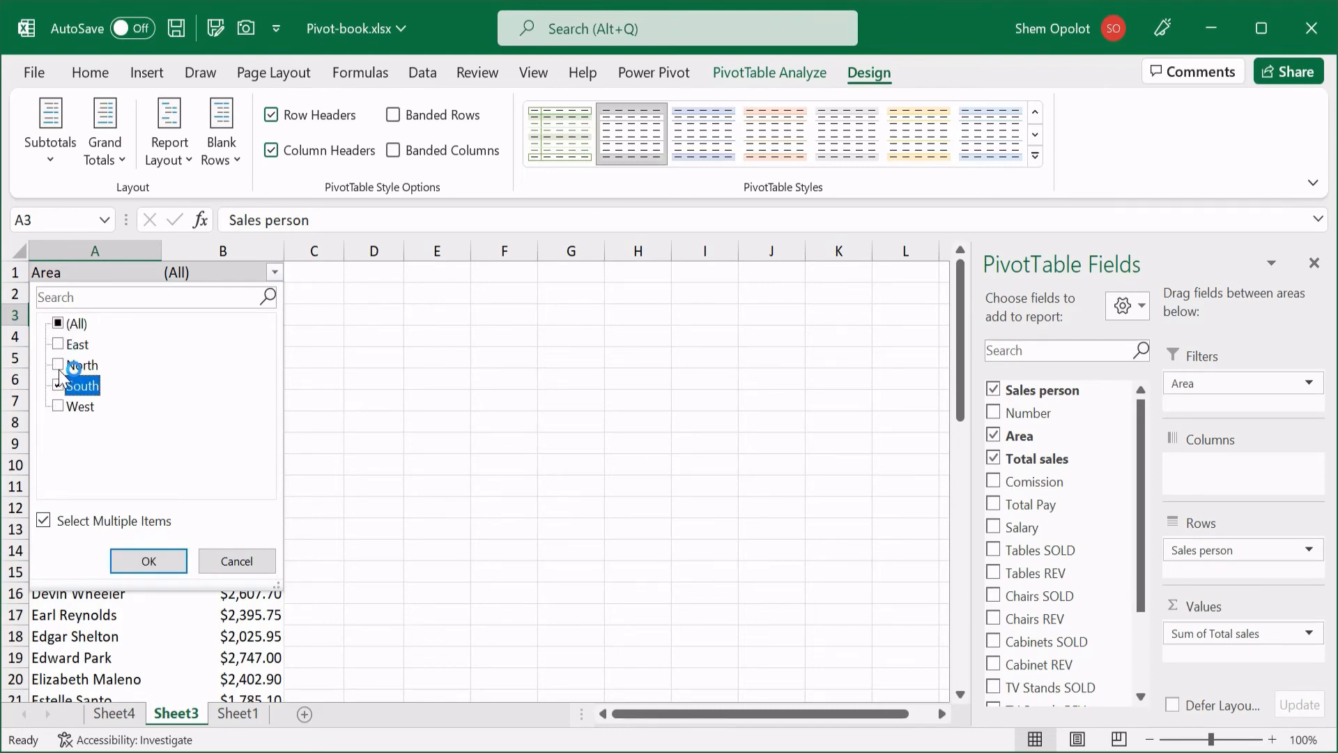
click(62, 365)
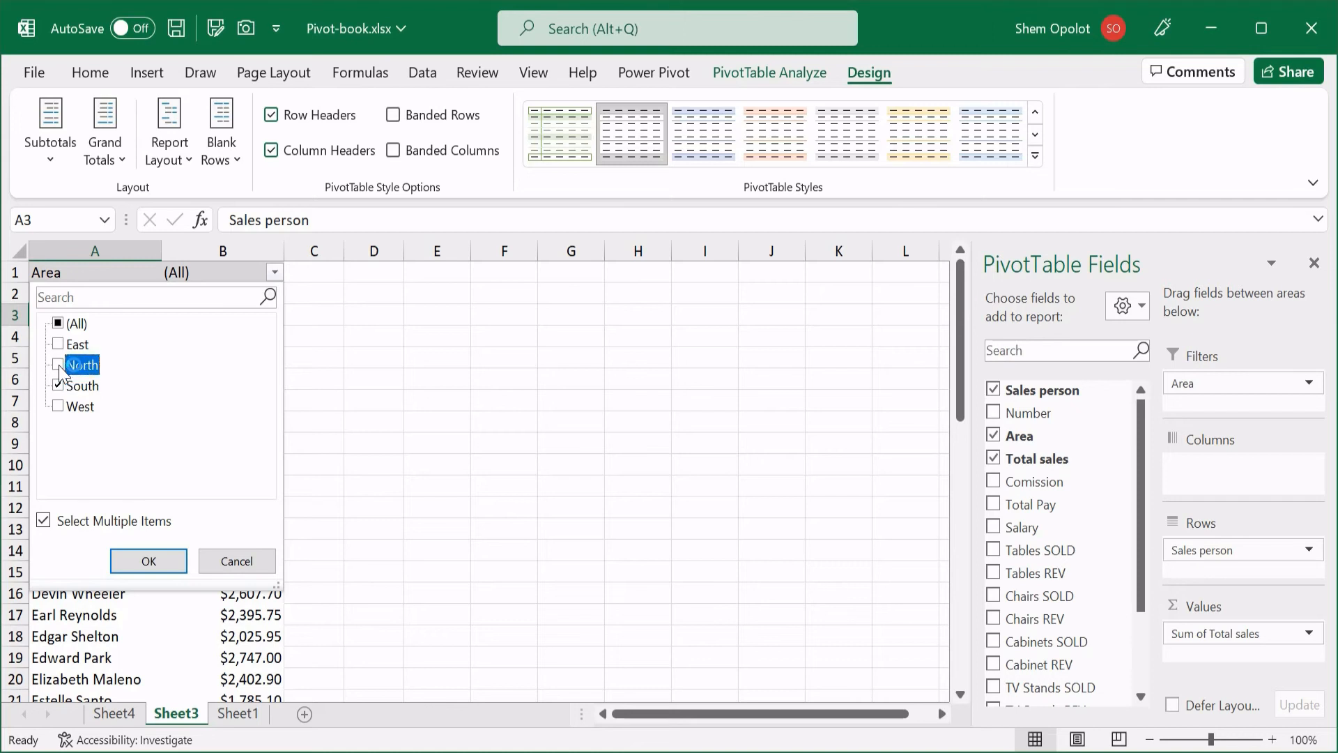
click(150, 560)
scroll(284, 586, down, 5)
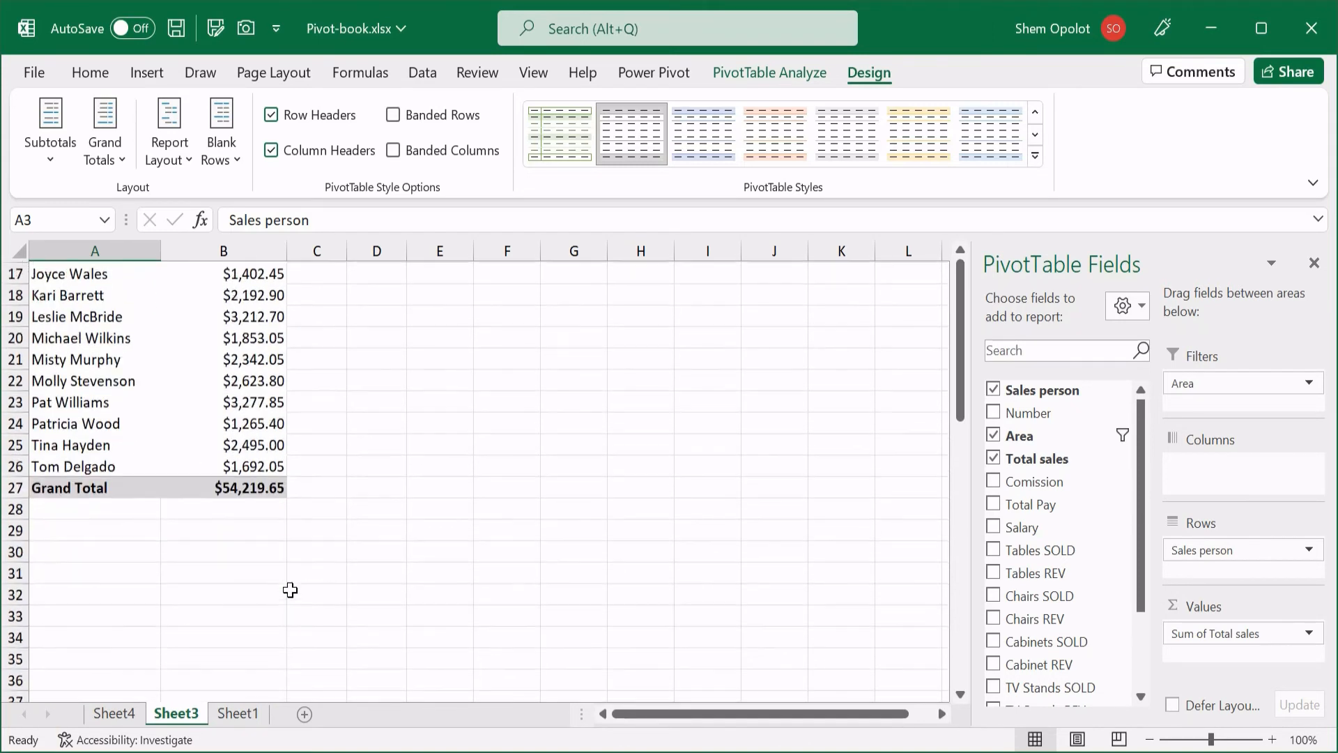
scroll(288, 588, up, 6)
scroll(290, 589, down, 5)
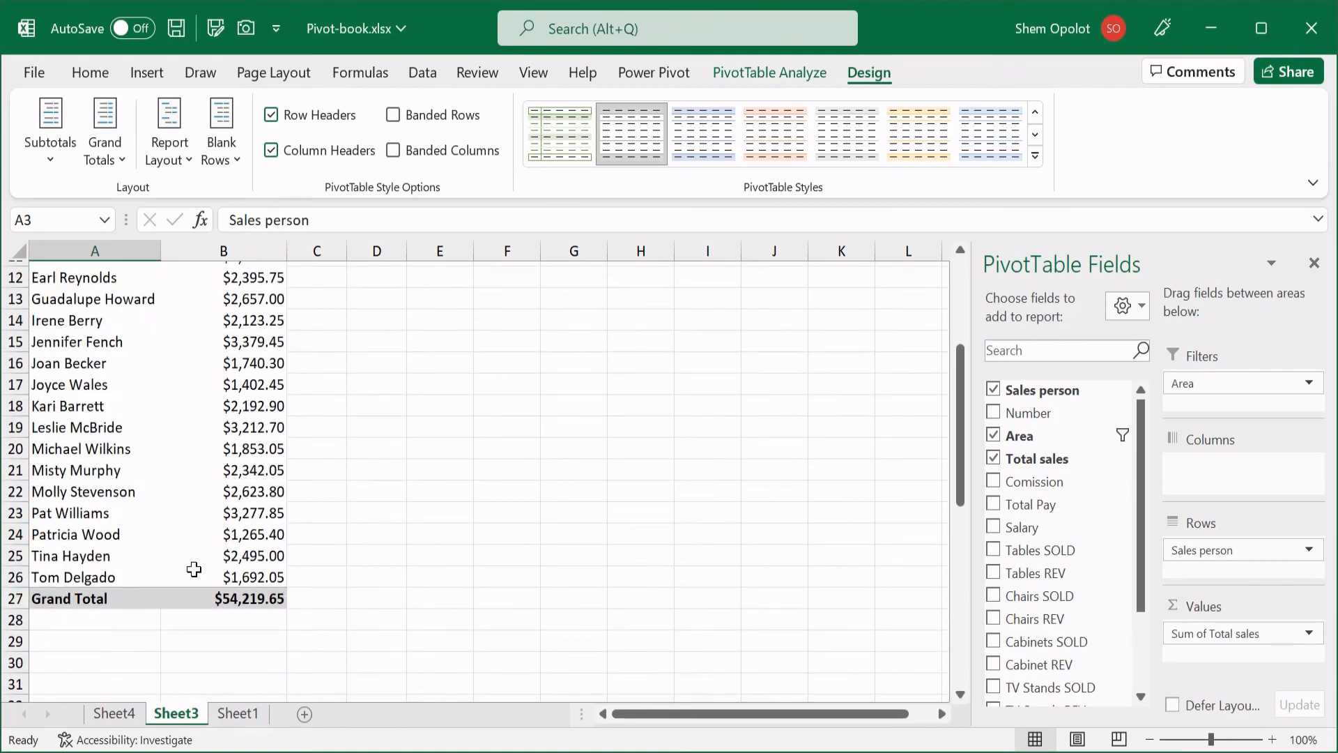
scroll(192, 568, up, 4)
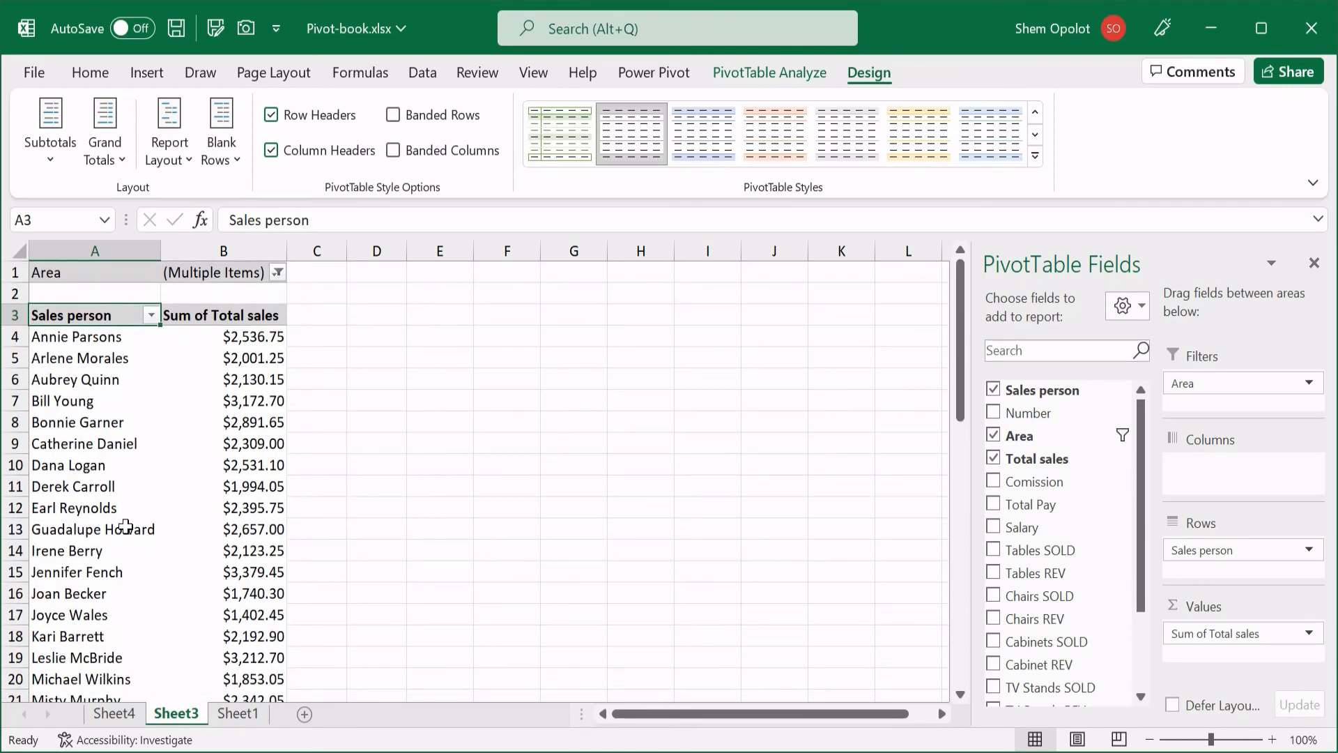
scroll(139, 607, down, 1)
scroll(143, 571, up, 1)
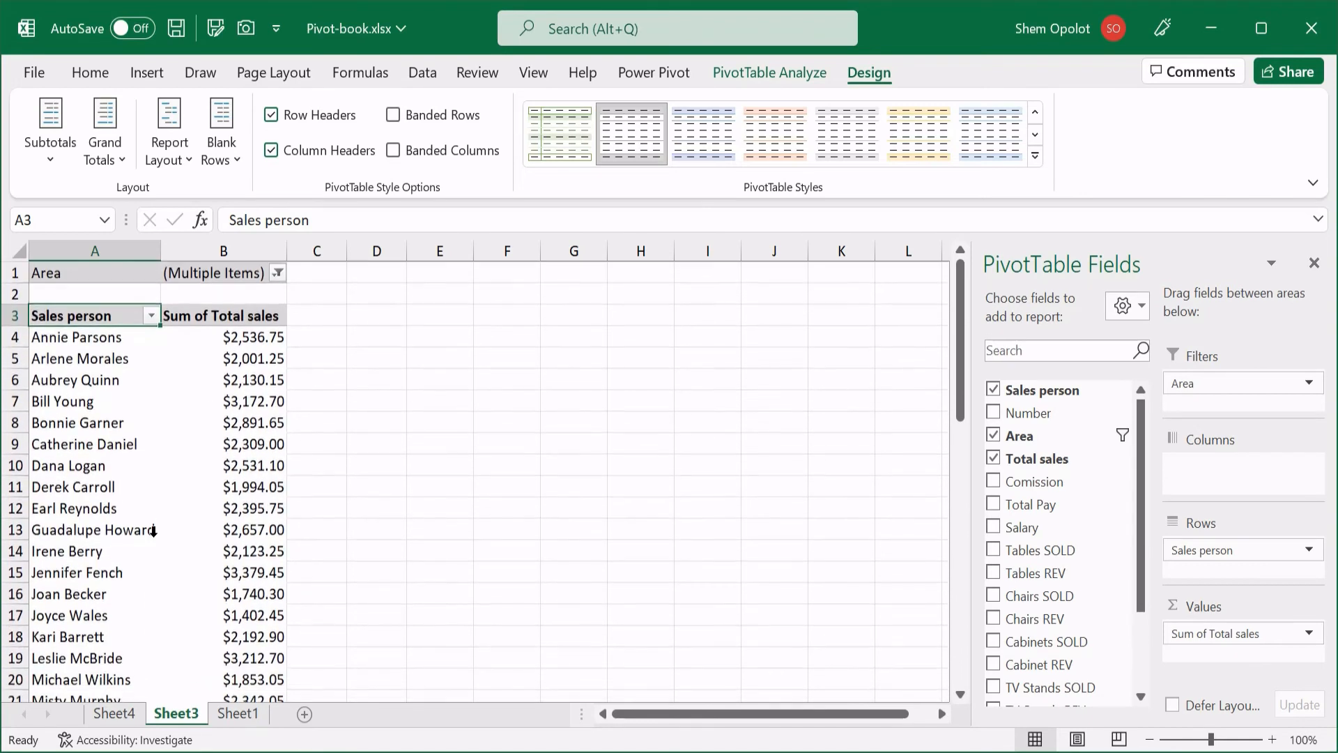
Remove North from the Area filter so that the PivotTable covers only the South area.
click(277, 272)
click(65, 368)
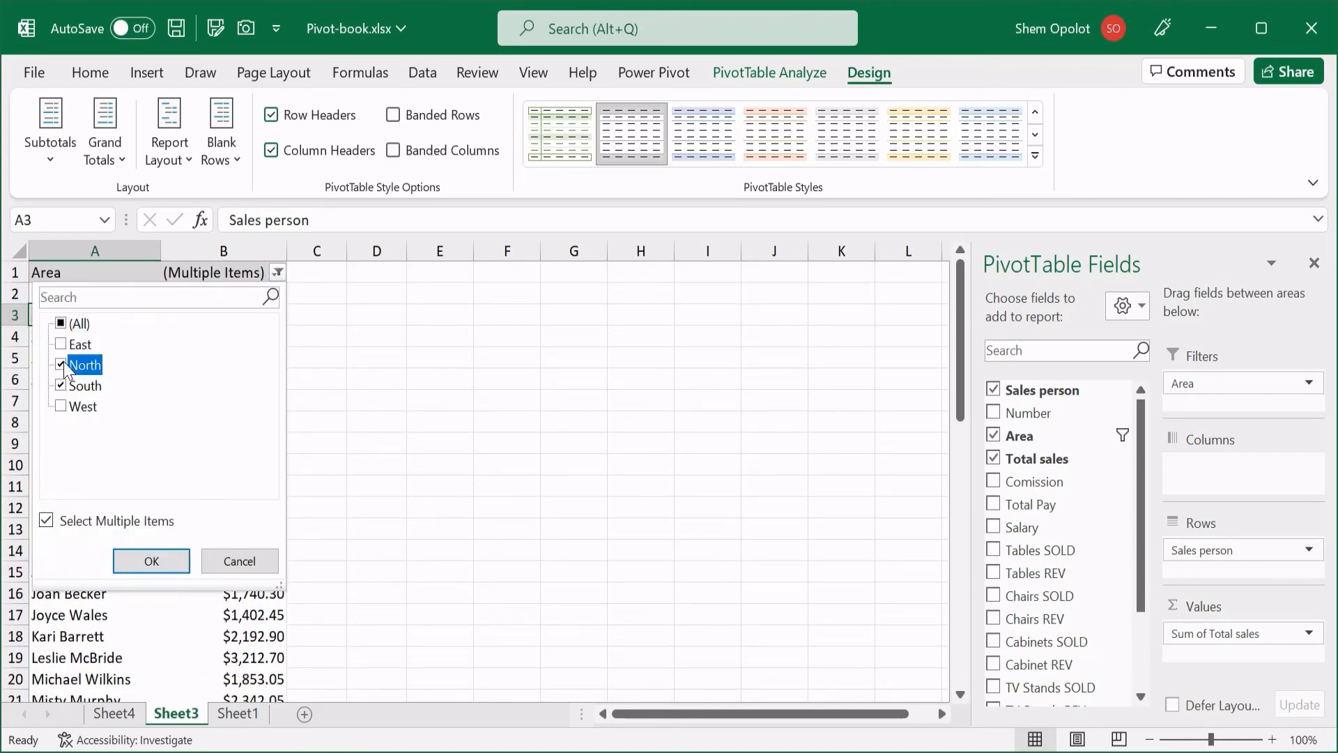
click(149, 561)
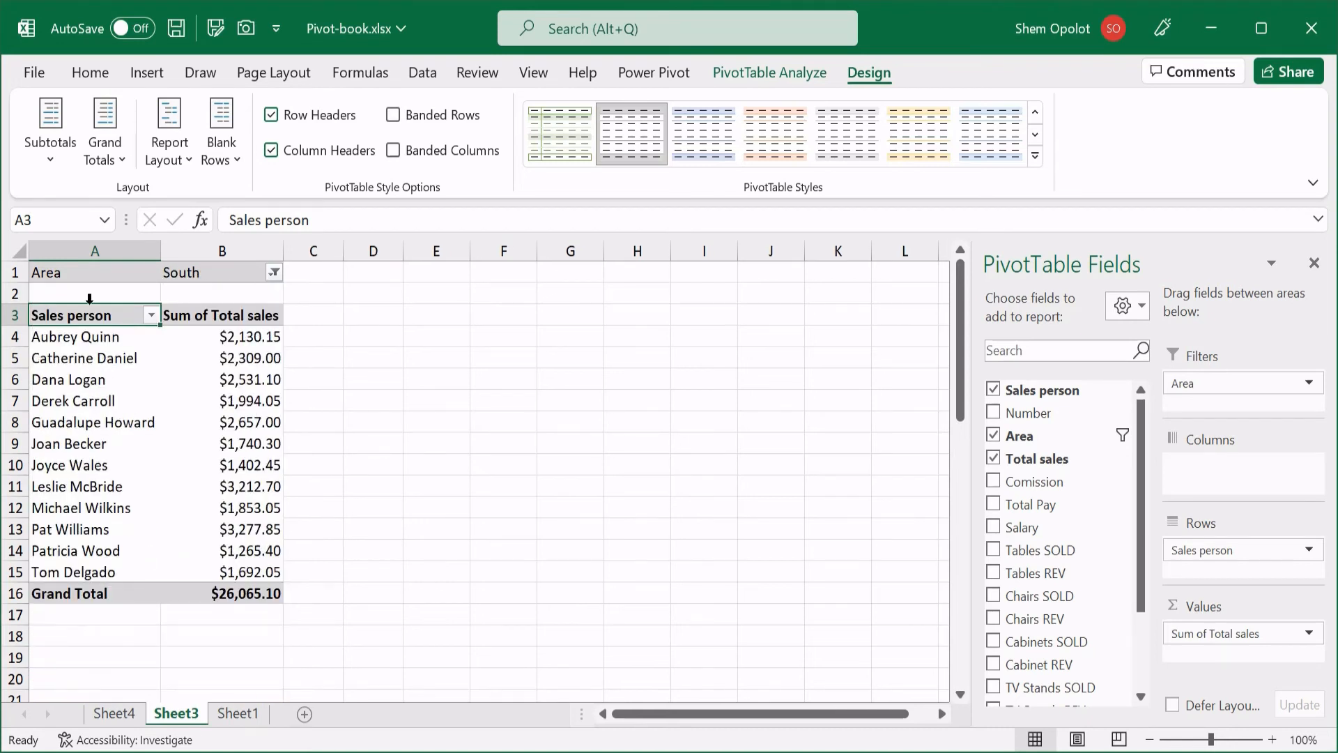